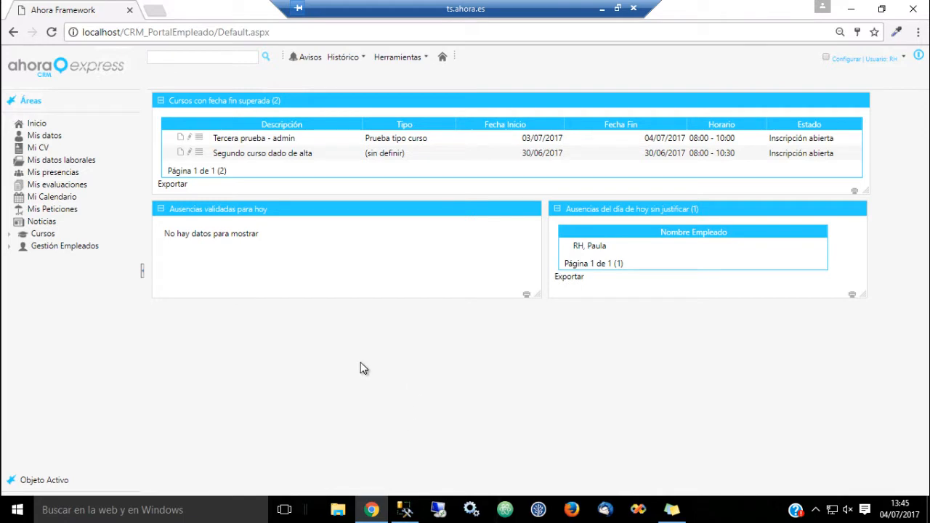
Set the Estado of the course "Tercera prueba - admin" to Cerrado and save the course.
click(190, 139)
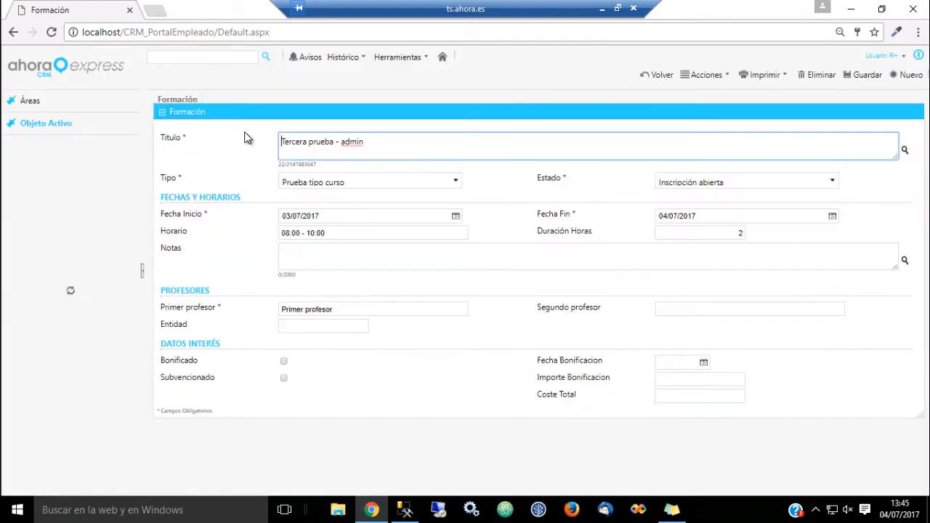
click(832, 182)
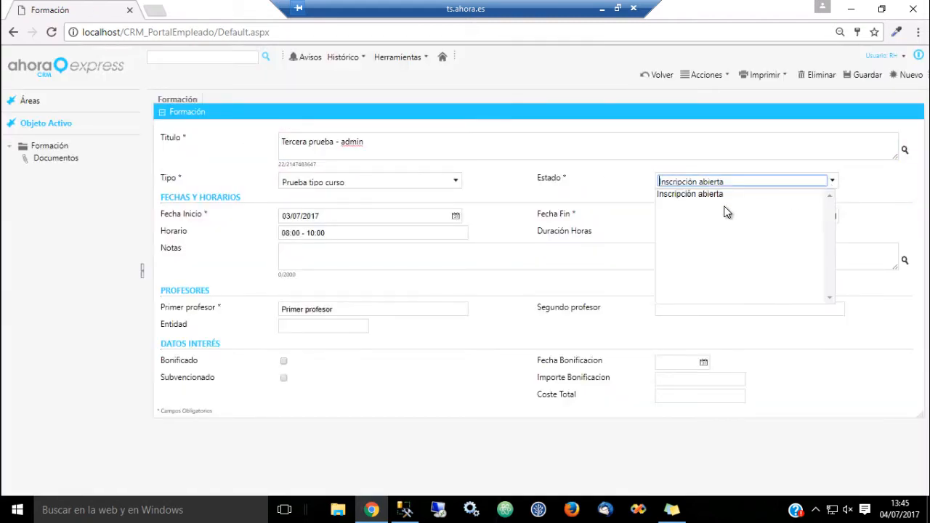
click(727, 212)
click(832, 181)
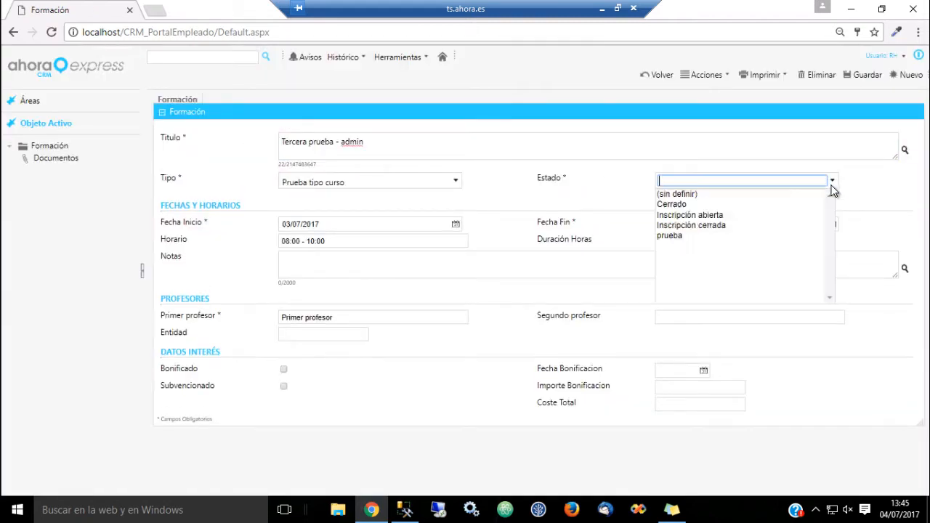
click(674, 205)
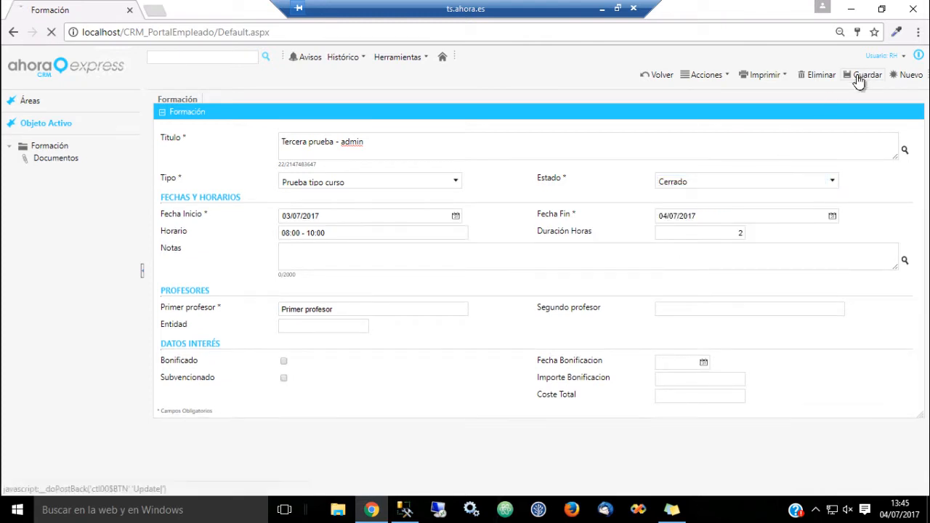
click(861, 75)
Return to the Inicio dashboard and look through the entries under Gestión Empleados.
click(56, 104)
click(42, 123)
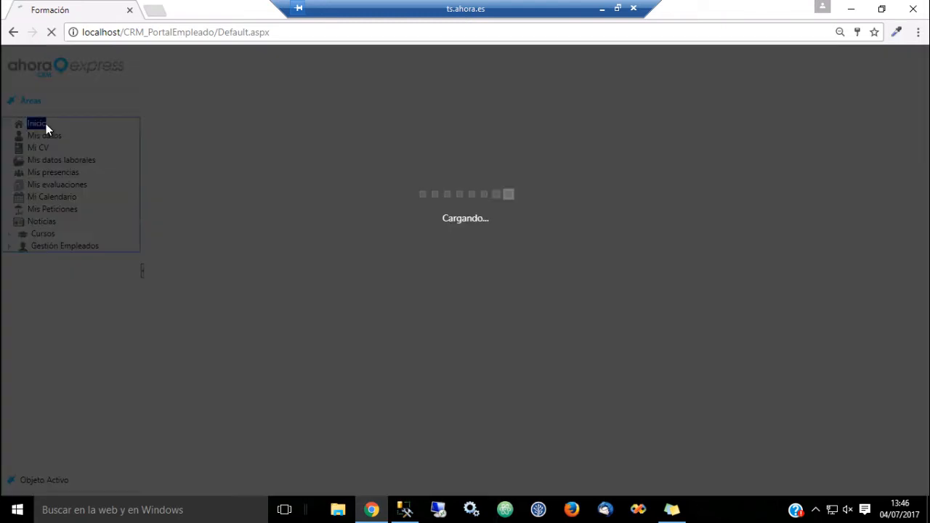
click(418, 368)
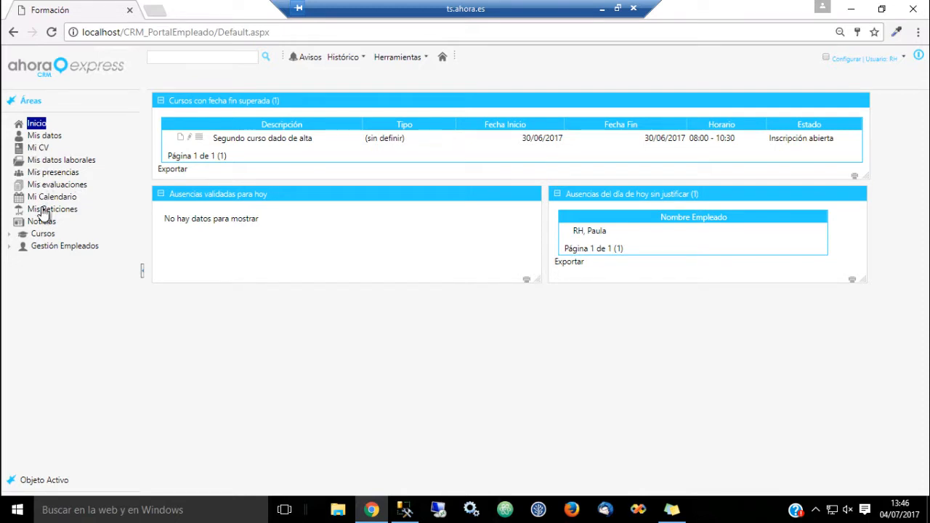
click(8, 247)
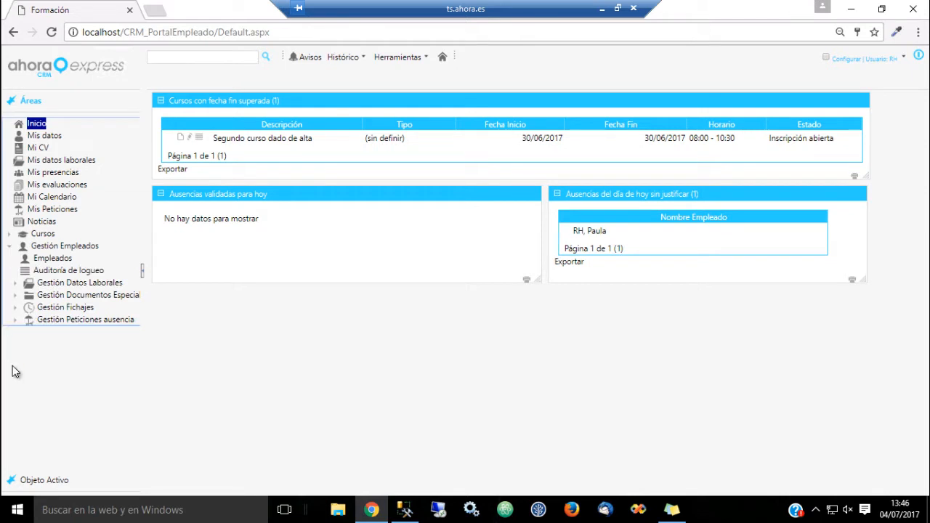
click(9, 246)
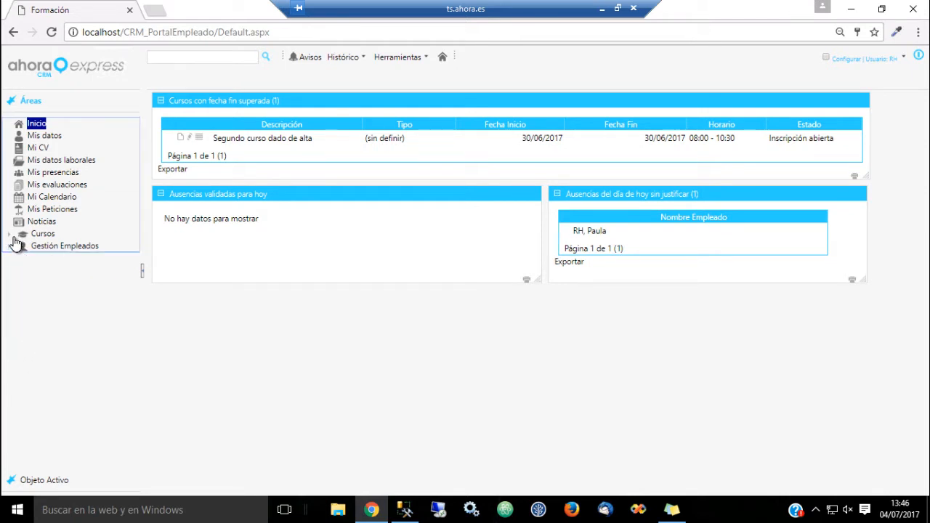
Open the own employee record from Mis datos and view its Documentos and Documentos Especiales lists.
click(55, 135)
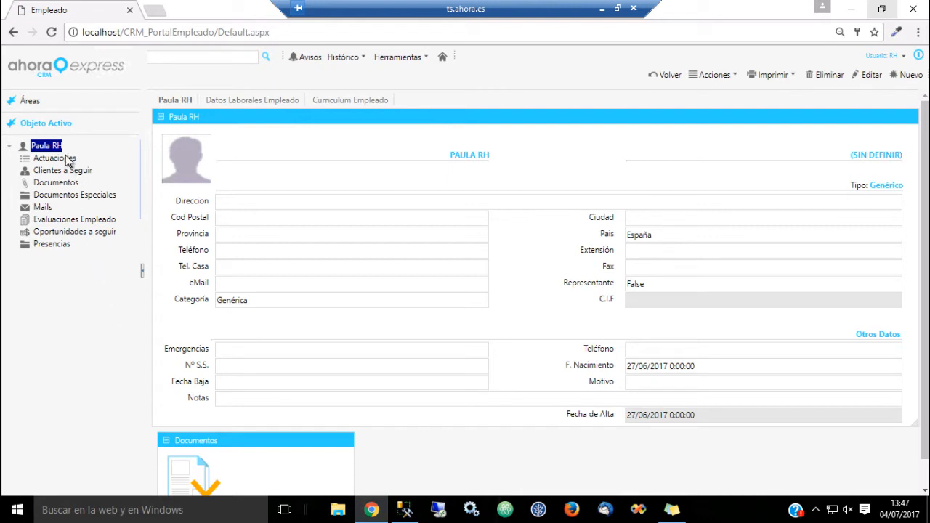
click(63, 183)
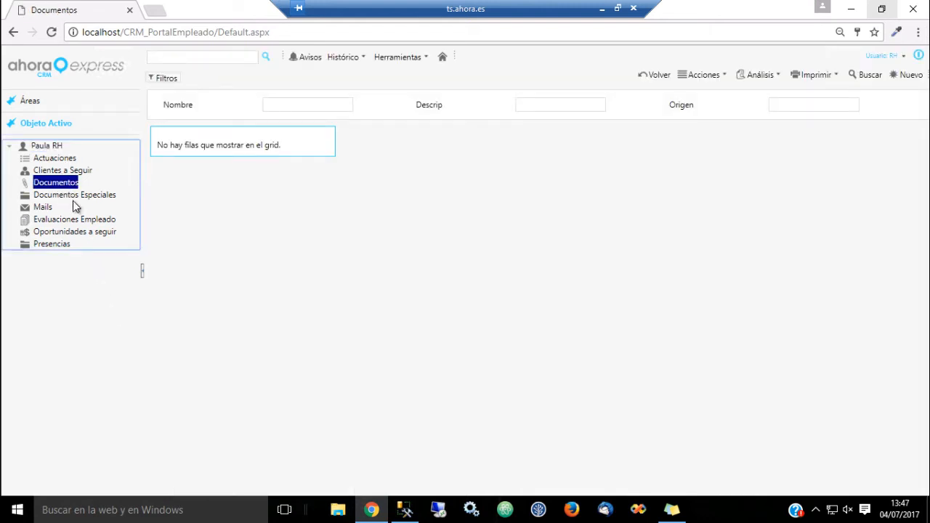
click(77, 196)
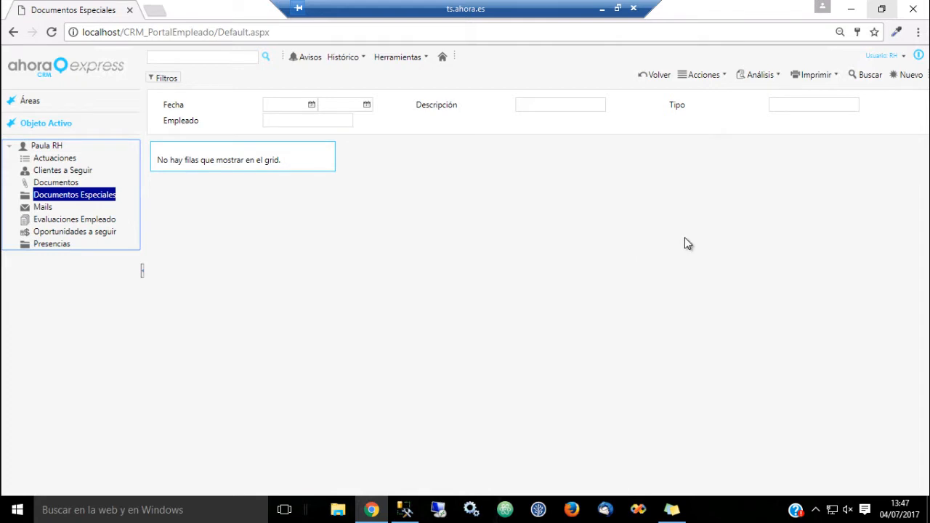
View the Tipo filter options for special documents and the actions available for the evaluation in Evaluaciones Empleado.
click(837, 107)
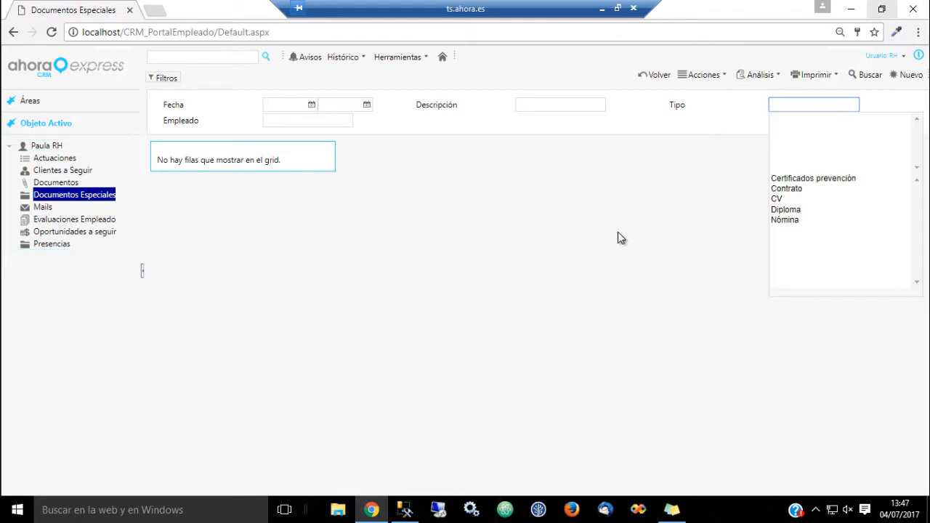
click(439, 239)
click(84, 221)
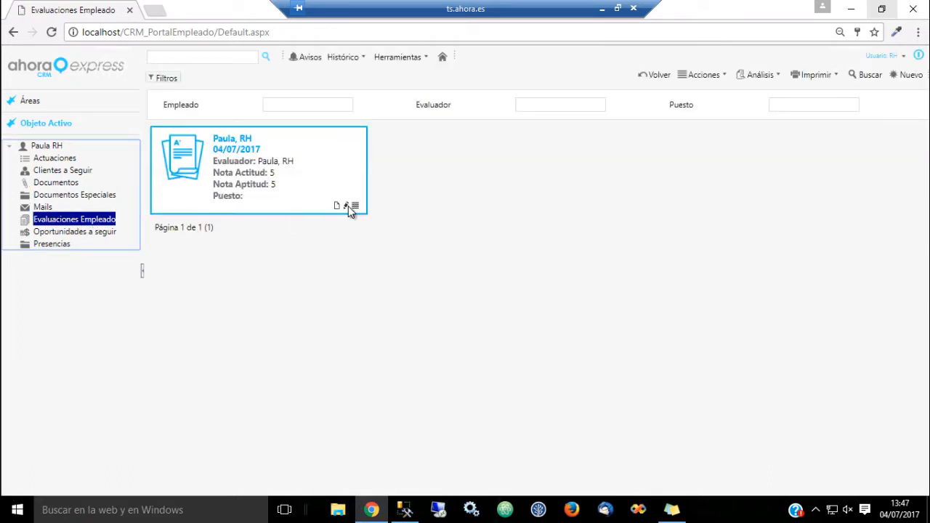
click(355, 207)
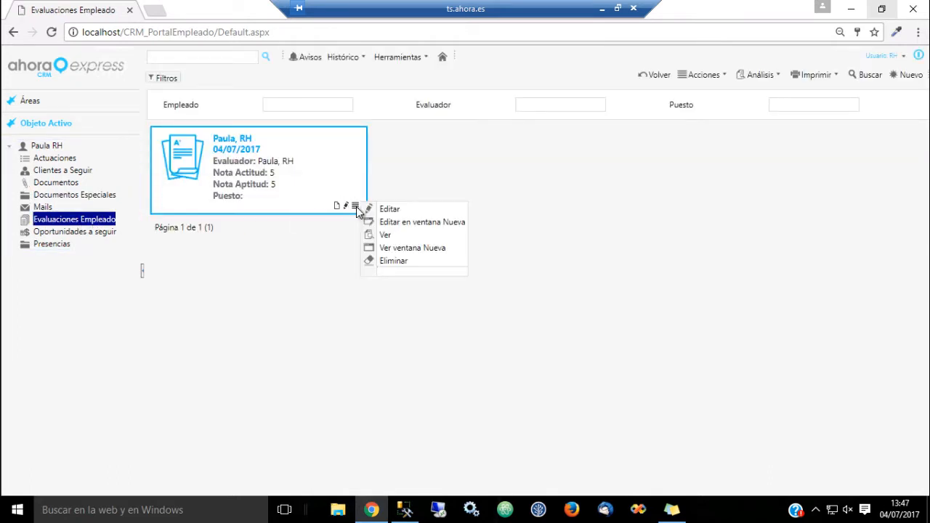
In the employee's Presencias, set the Fecha Salida of the Monday 03/07/2017 record to 03/07/2017 15:00:00.
click(50, 244)
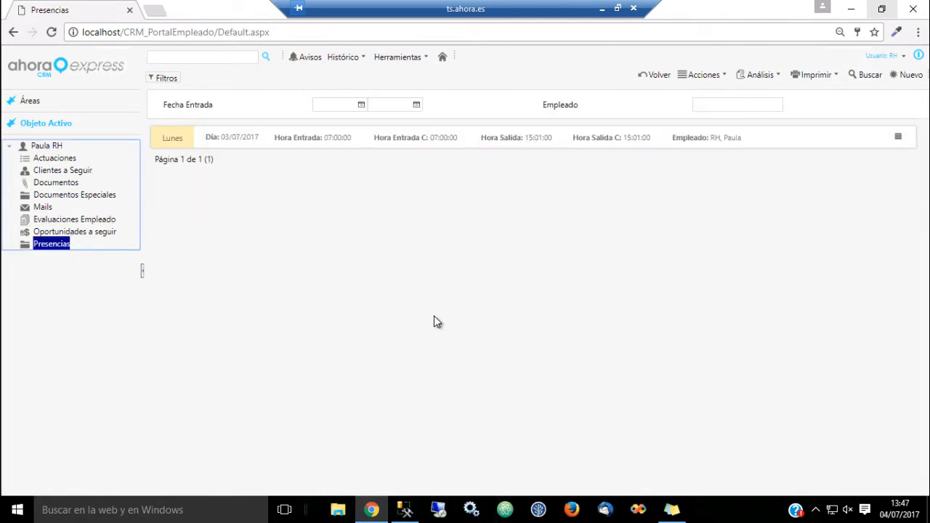
click(547, 323)
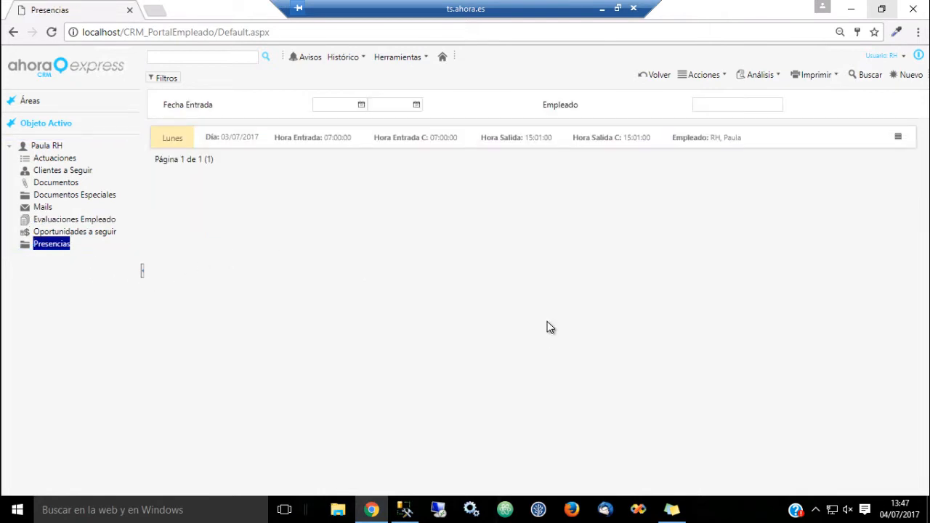
click(898, 140)
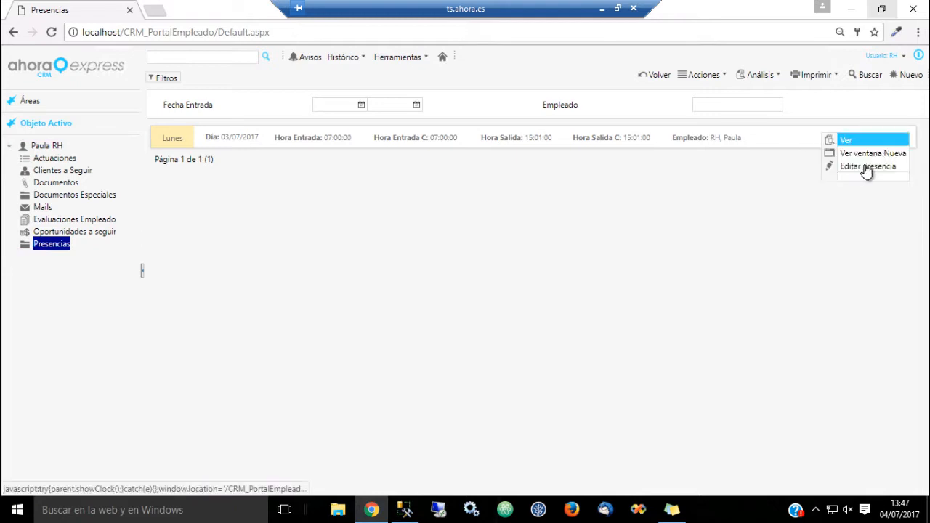
click(866, 167)
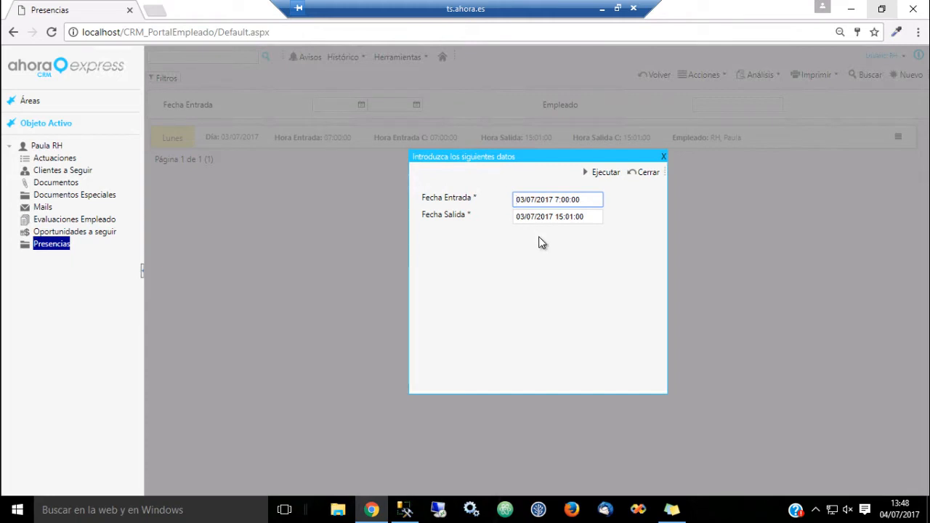
click(571, 216)
key(BackSpace)
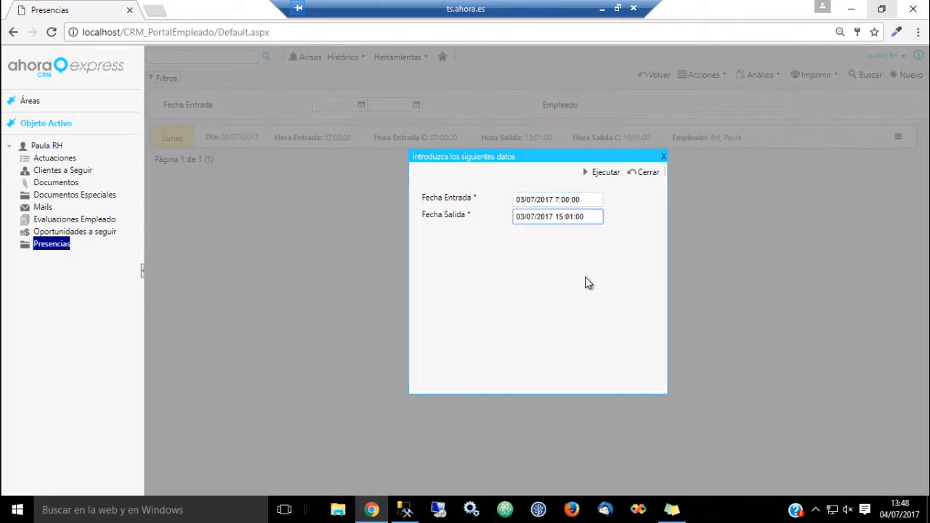
text(0)
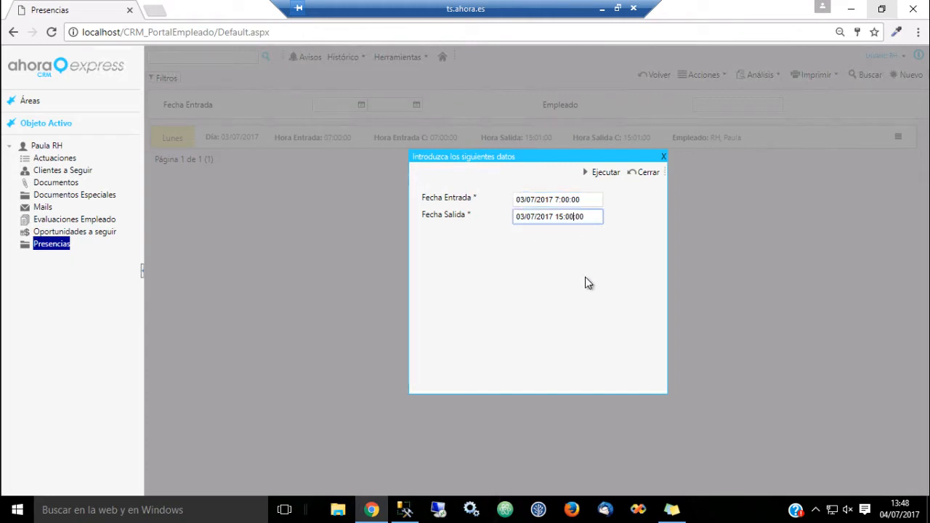
click(603, 176)
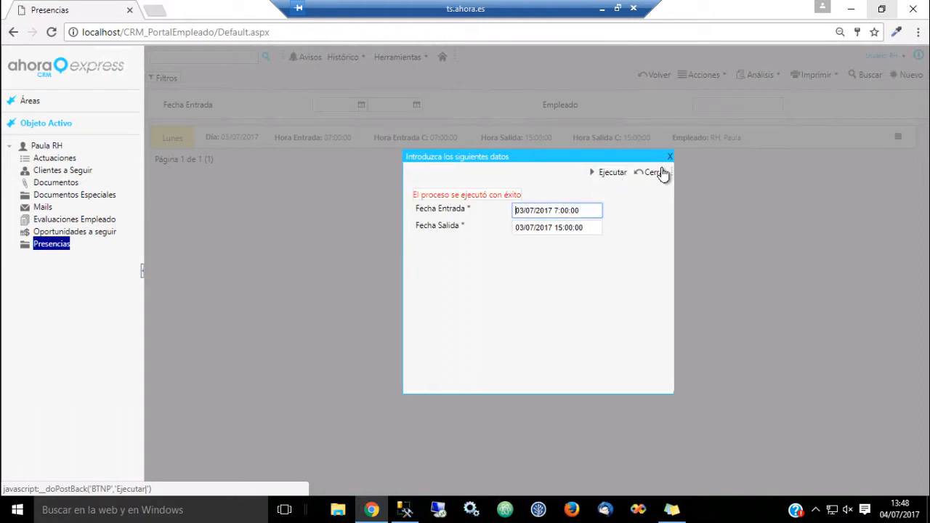
click(667, 156)
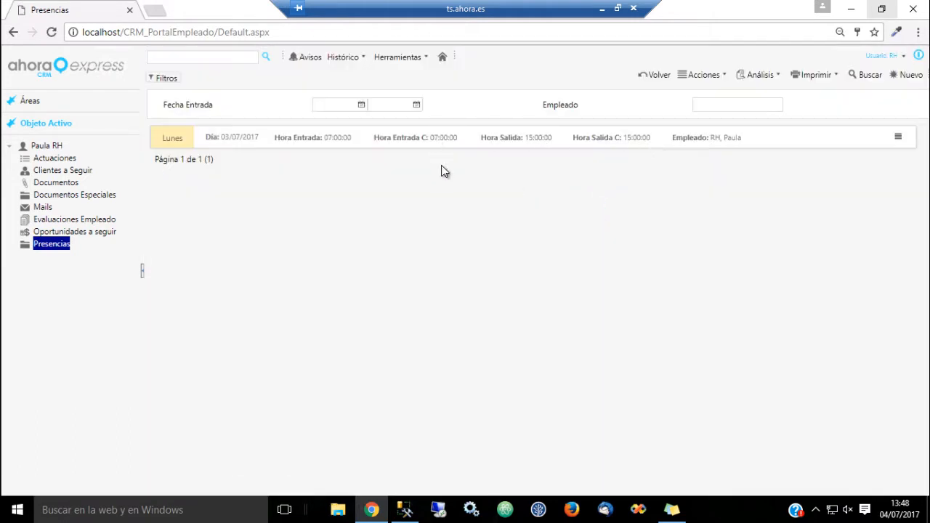
Insert a presence record for the same employee on 04/07/2017 with Hora Entrada 10:00 and Hora Salida 15:00.
click(715, 75)
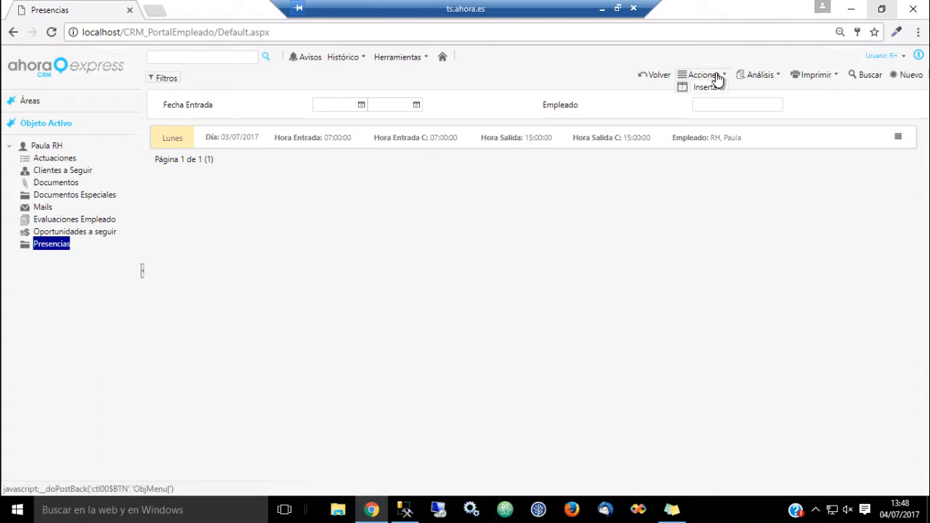
click(701, 88)
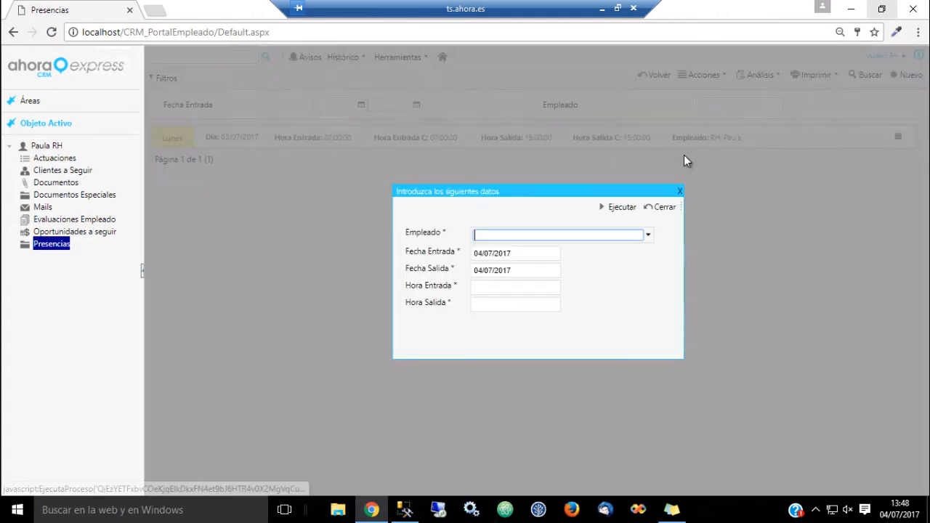
click(649, 234)
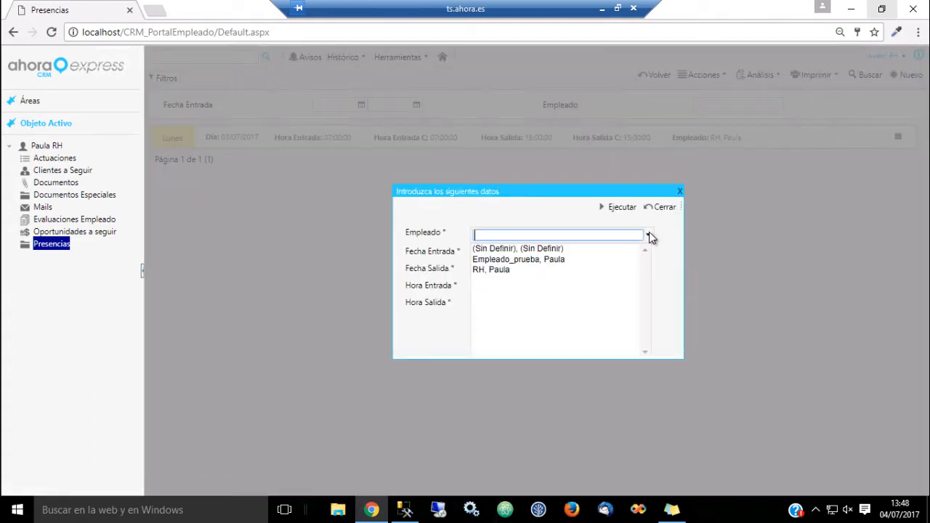
click(501, 266)
click(510, 286)
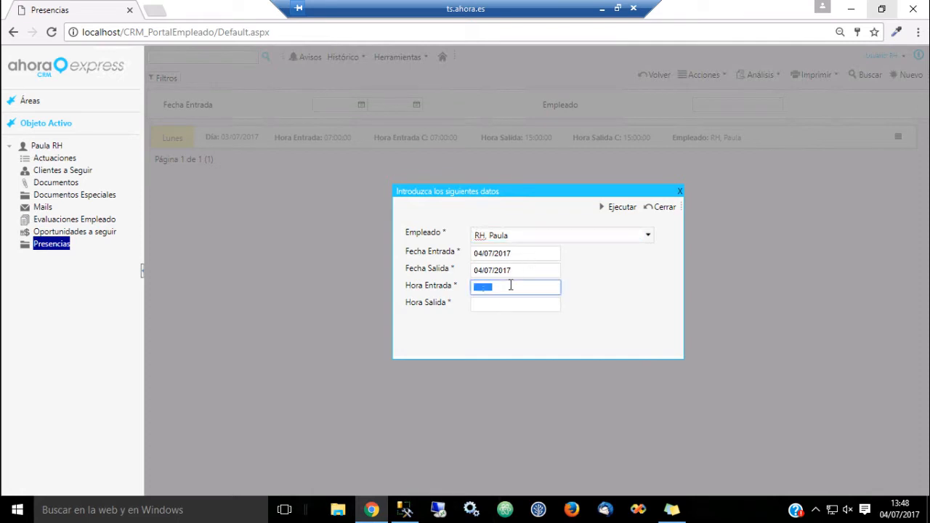
text(1000)
key(Tab)
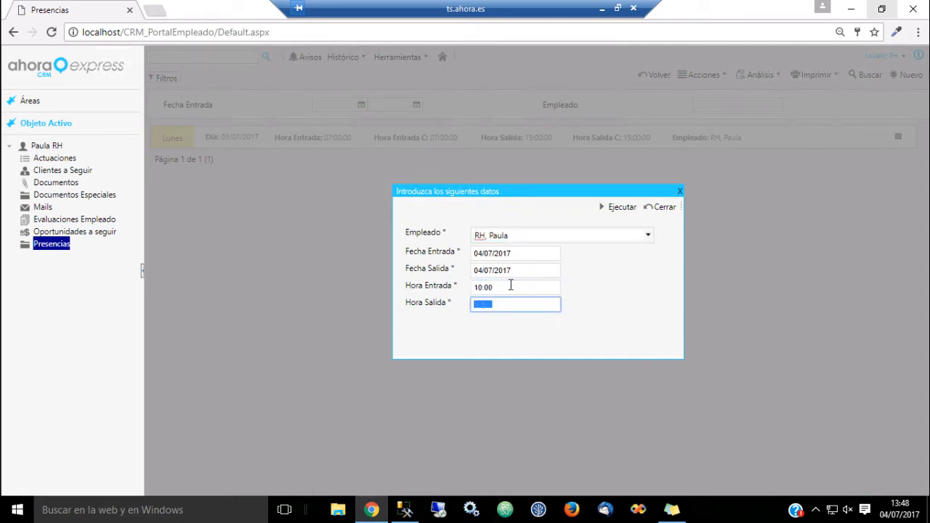
text(1500)
click(619, 209)
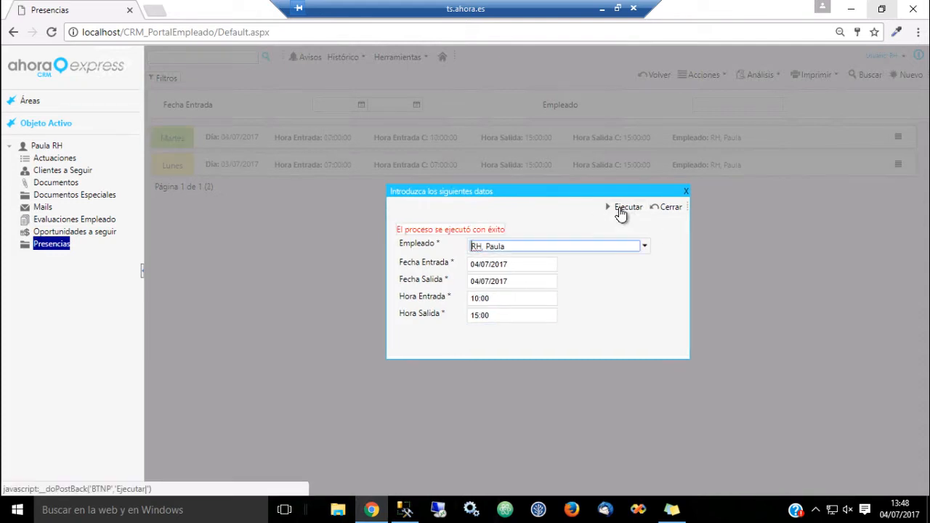
click(687, 191)
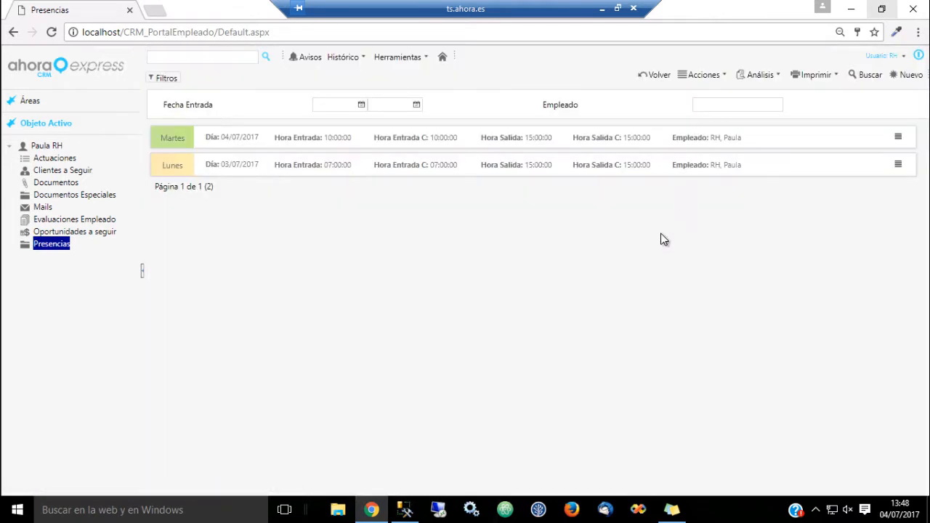
In the employee's Datos Laborales Empleado section, view the blank contract and salary forms and the record's available actions.
click(57, 147)
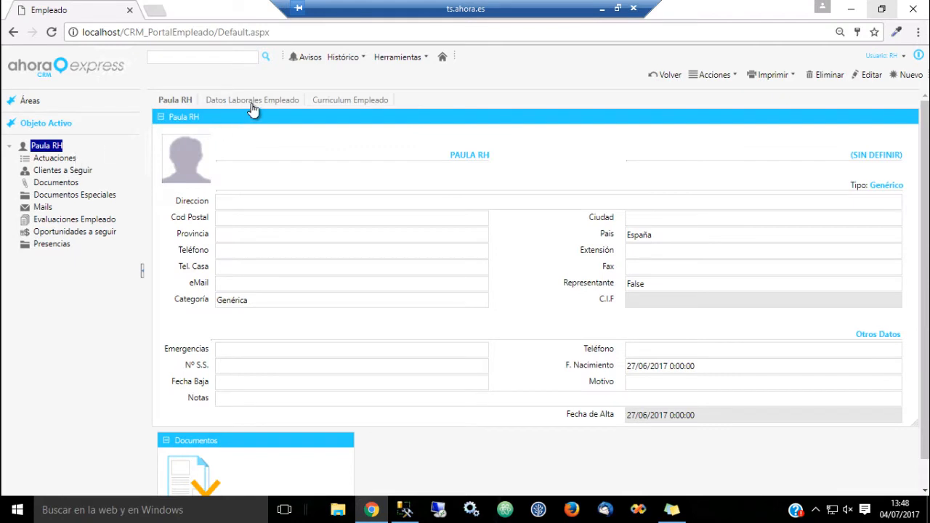
click(253, 101)
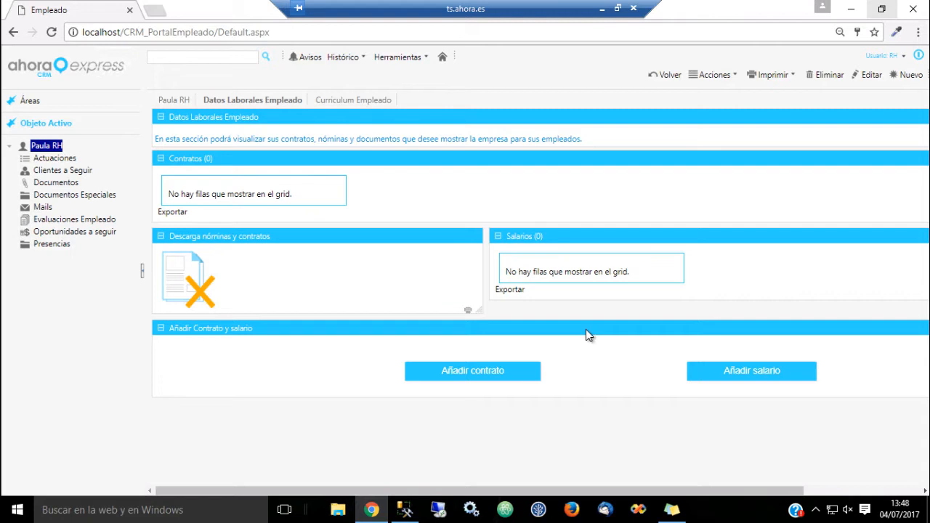
click(457, 374)
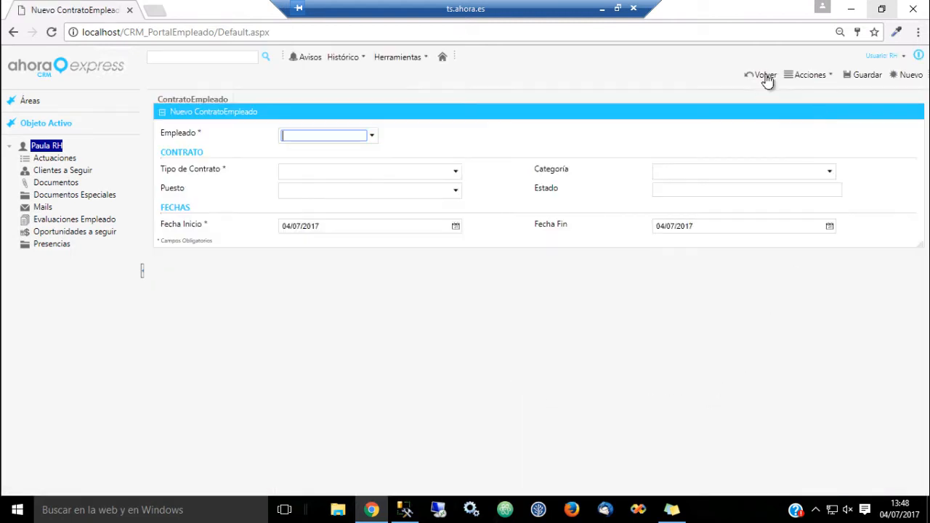
click(765, 77)
click(727, 372)
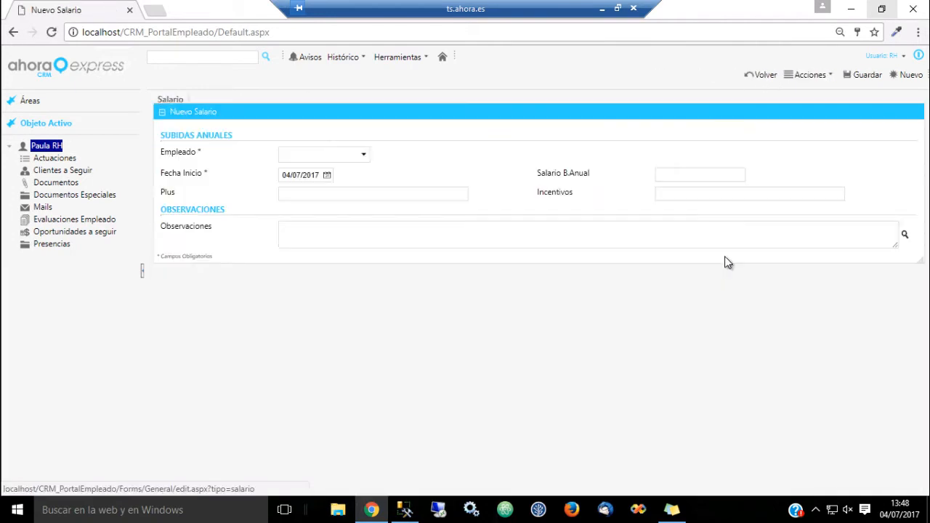
click(759, 78)
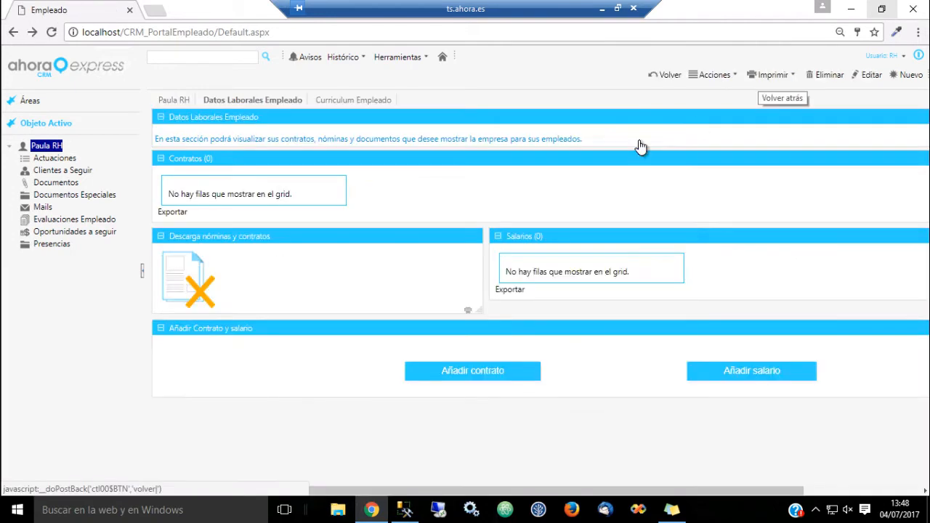
right_click(356, 267)
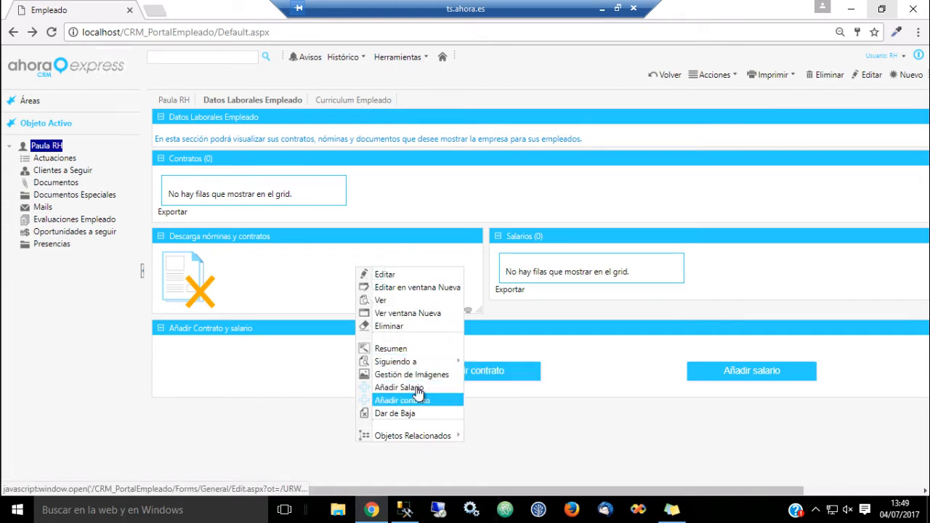
View the employee's Curriculum Empleado section and return to the main employee record.
click(421, 196)
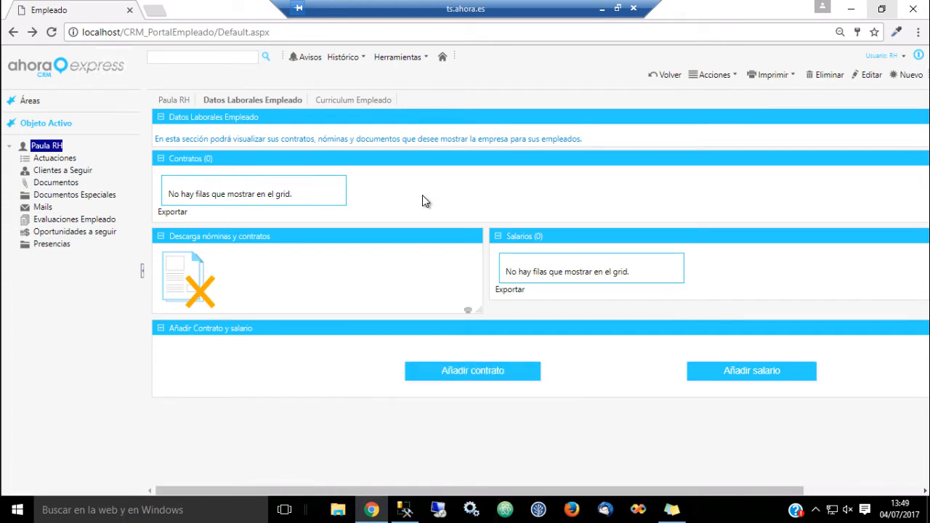
click(379, 101)
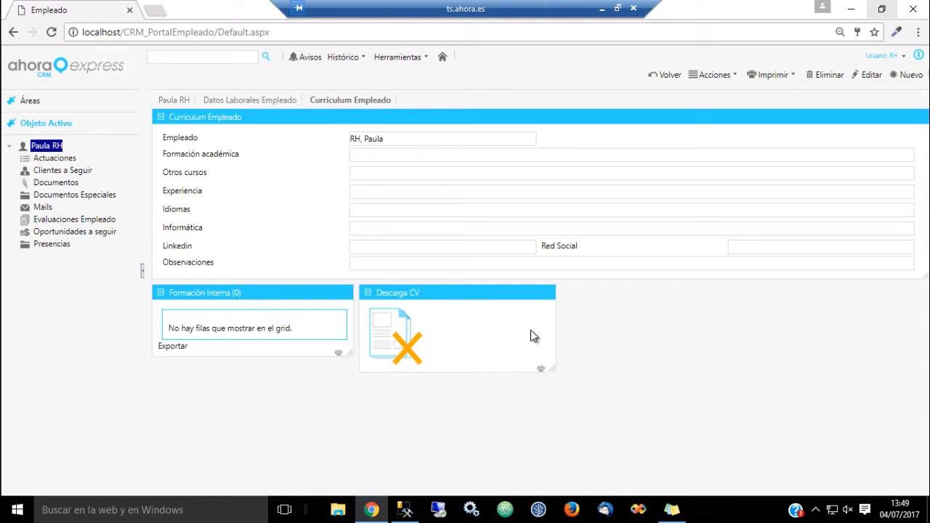
click(73, 100)
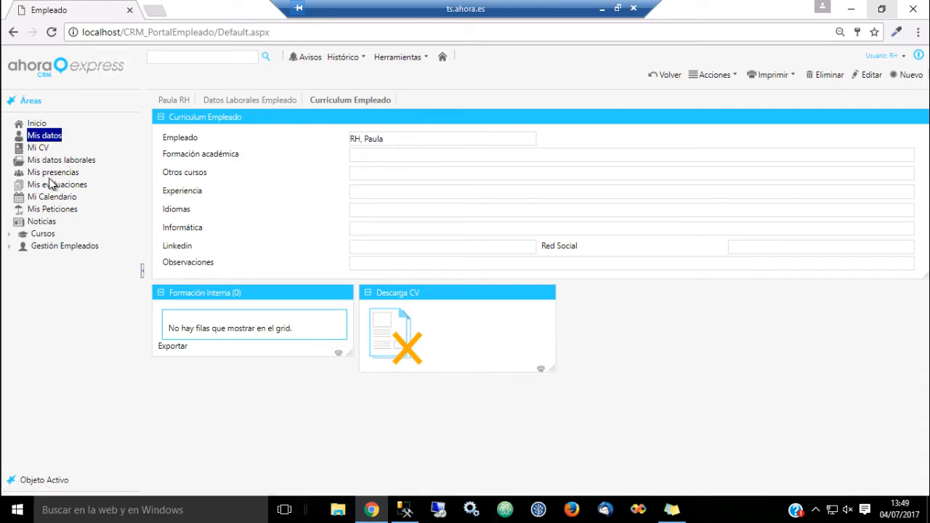
click(165, 100)
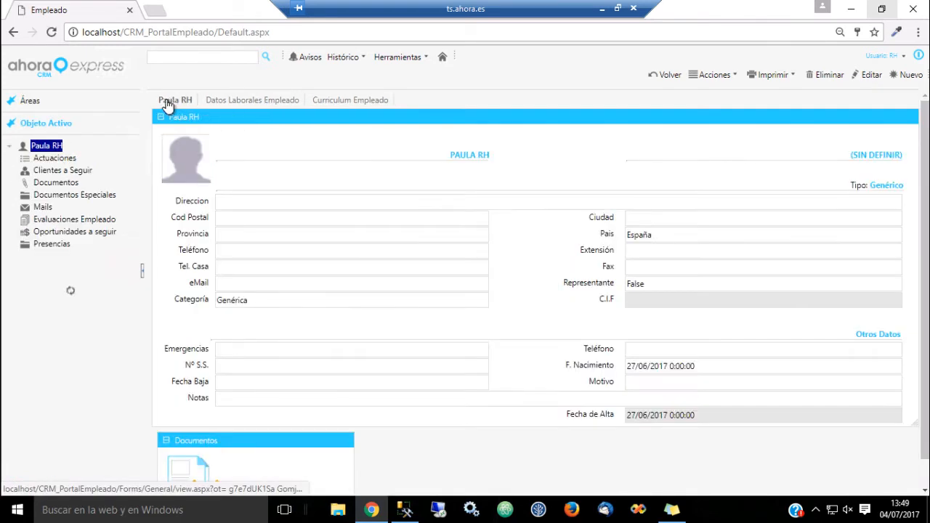
Open Mi Calendario and examine the details of the marked days in July and August 2017.
click(82, 102)
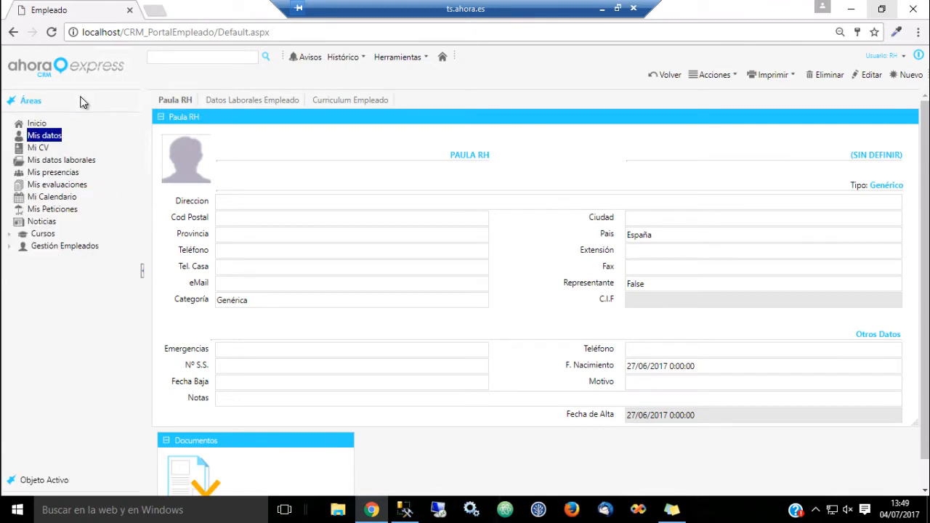
click(62, 198)
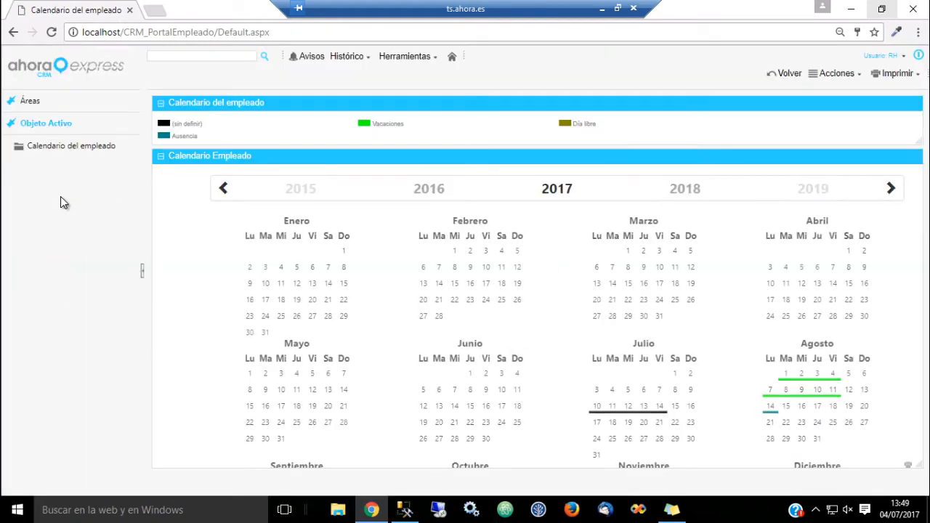
key(ctrl+minus)
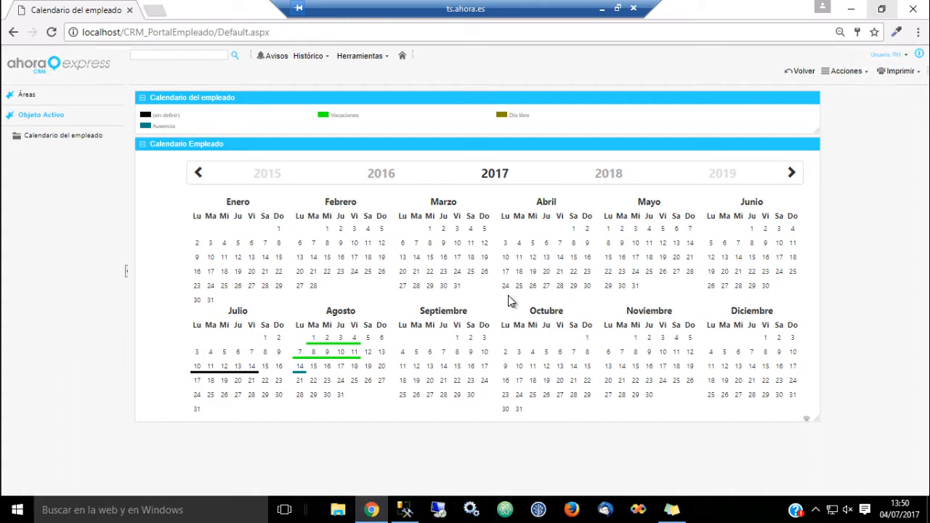
mouse_move(328, 344)
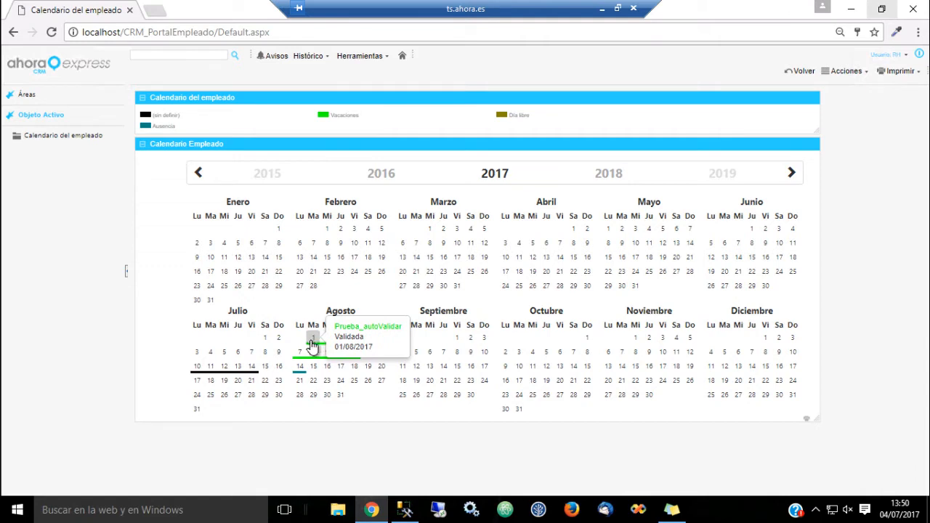
mouse_move(300, 370)
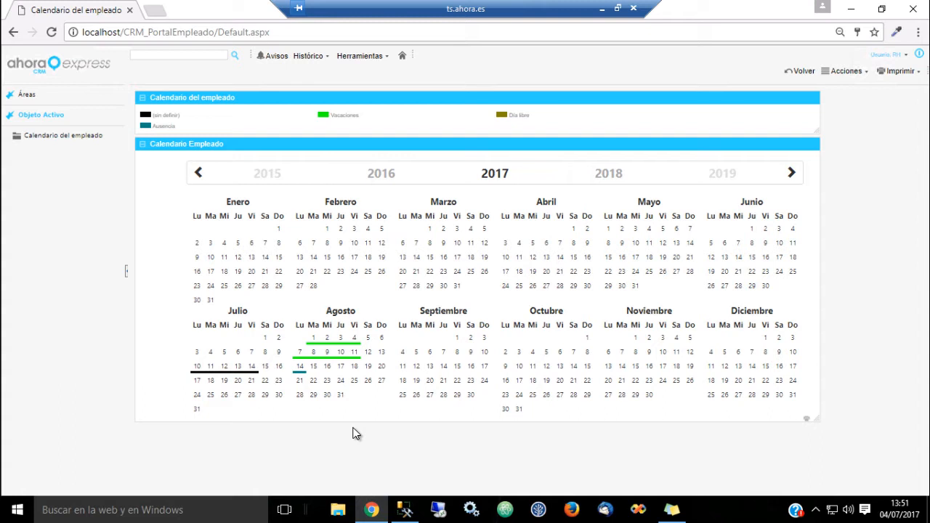
mouse_move(250, 367)
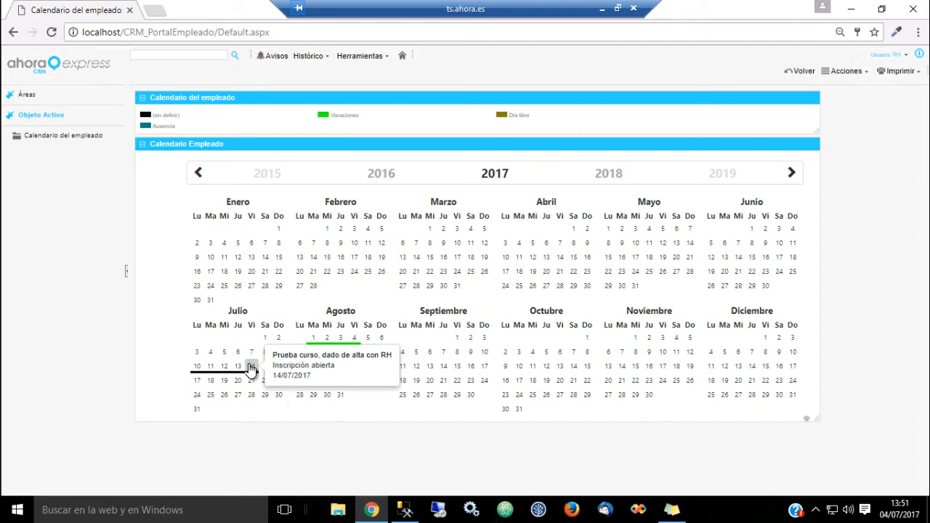
Open Mis Peticiones and view the details of the Ausencia request for 14/08/2017.
click(103, 102)
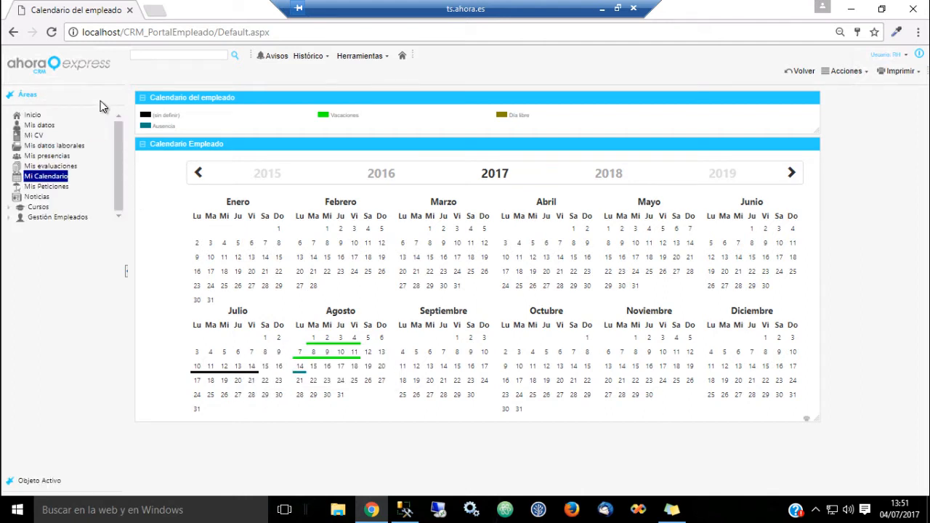
click(55, 187)
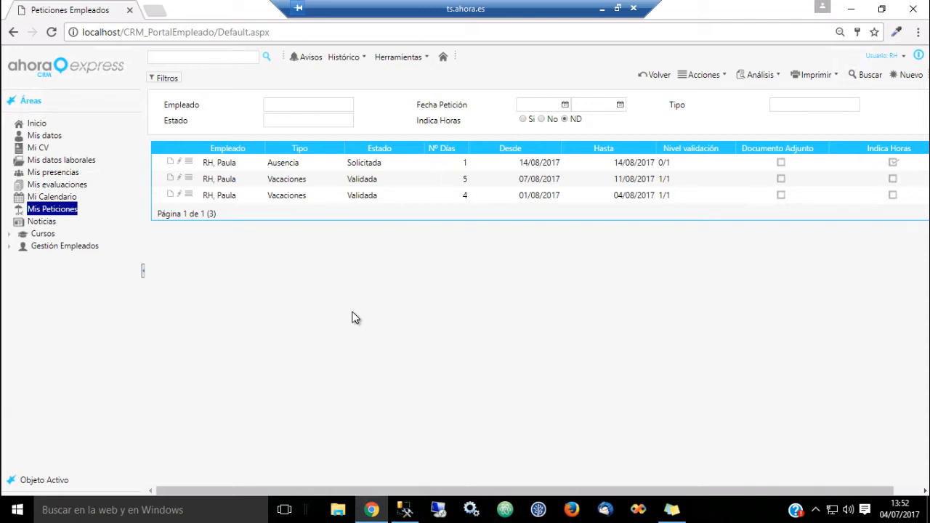
click(170, 161)
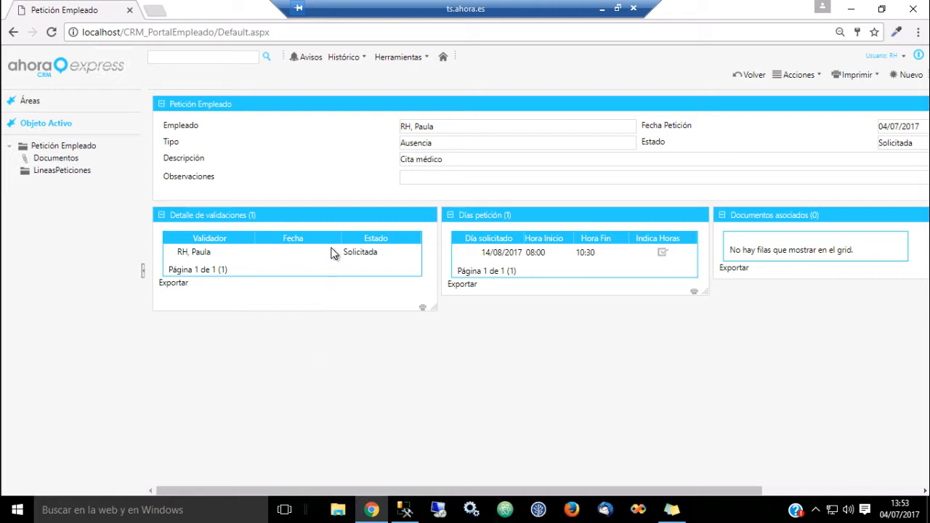
click(289, 254)
Go to Noticias and open the full article "Bienvenido al Nuevo CRM Express".
click(94, 106)
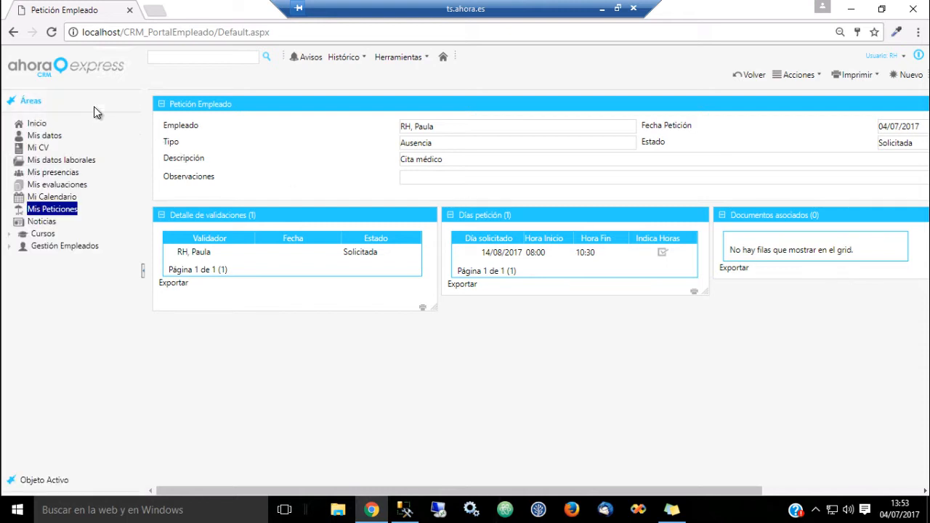
click(47, 223)
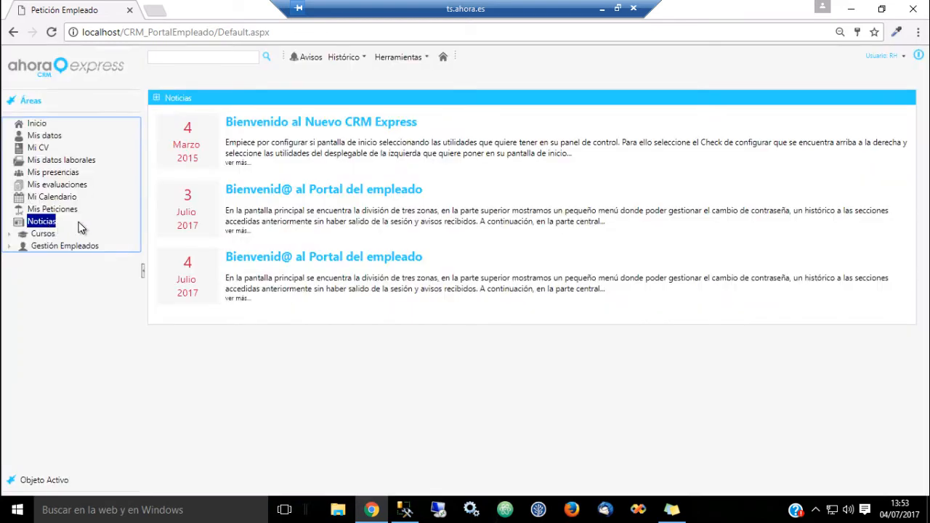
click(588, 443)
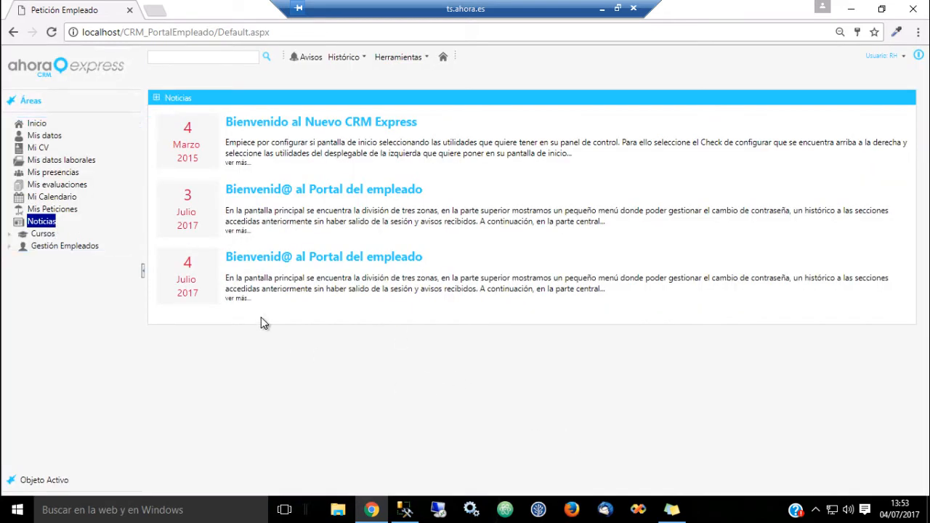
click(244, 163)
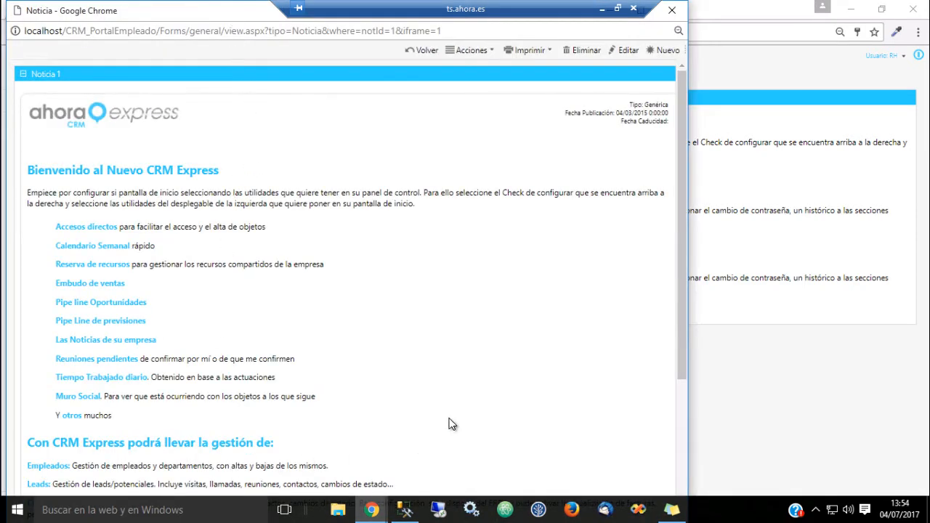
View the blank new-article form and the article's edit form without saving, and close the article window.
click(667, 50)
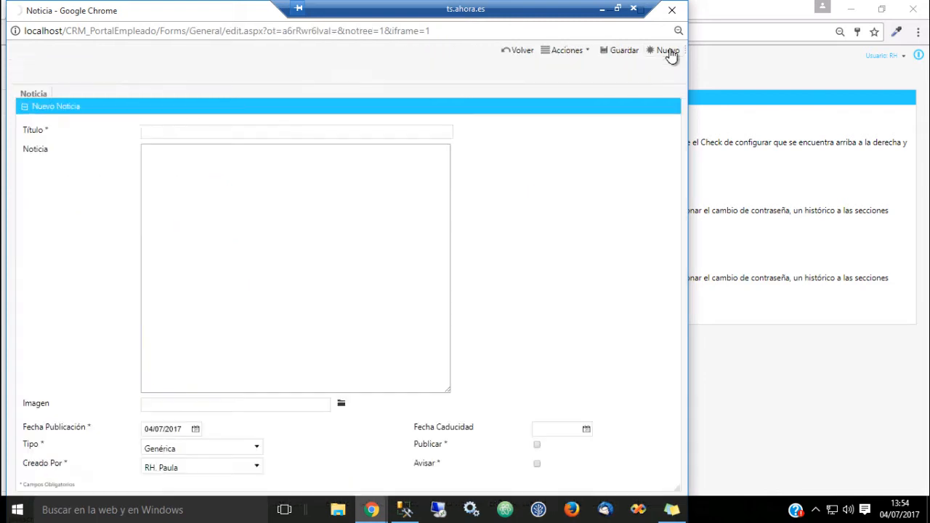
click(524, 53)
click(620, 50)
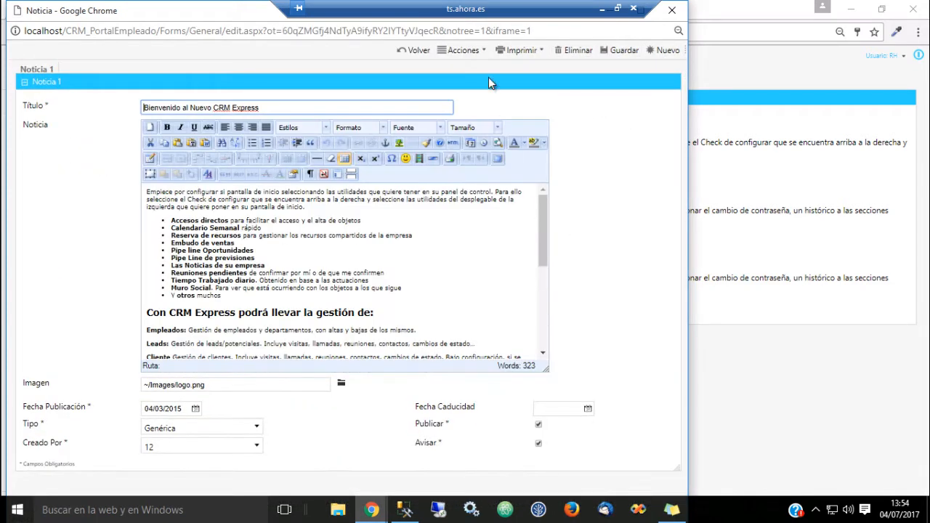
click(418, 51)
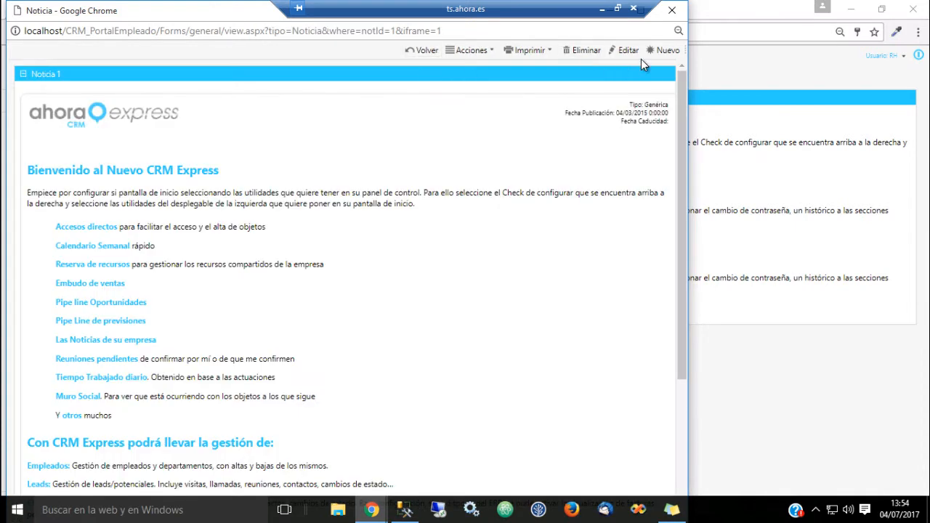
click(672, 11)
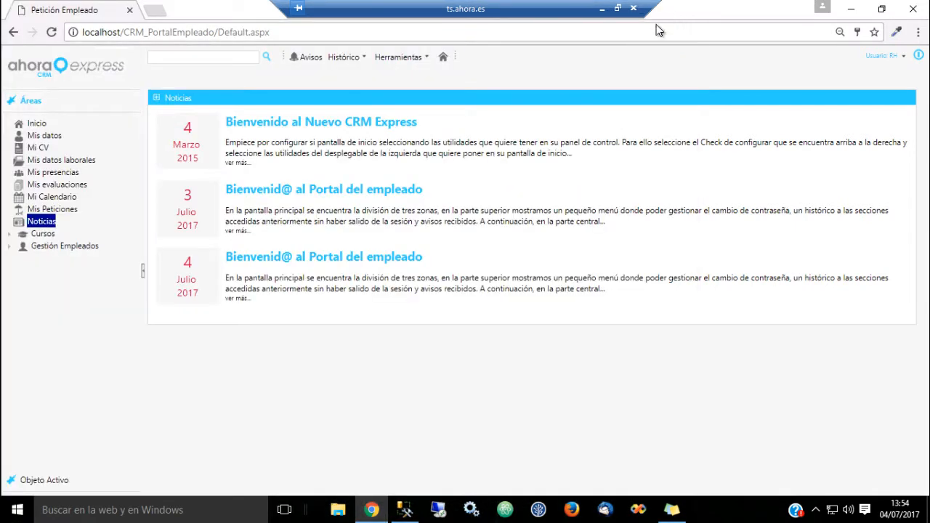
Open Cursos abiertos, view the blank Nuevo Formación form and return to the course list.
click(9, 234)
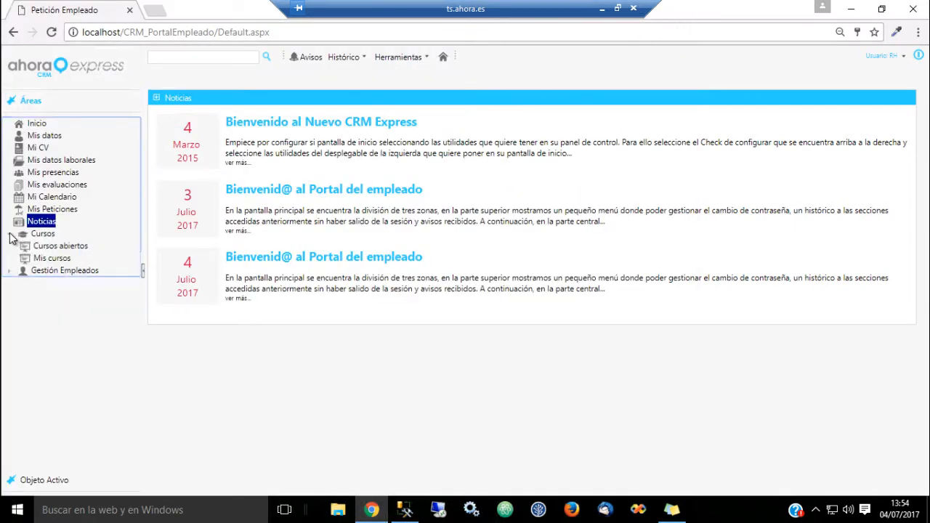
click(54, 247)
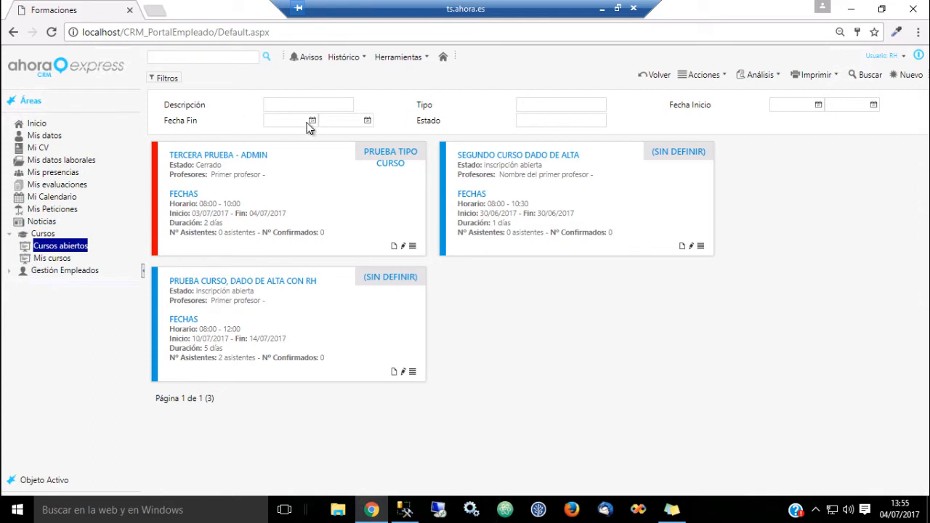
click(908, 77)
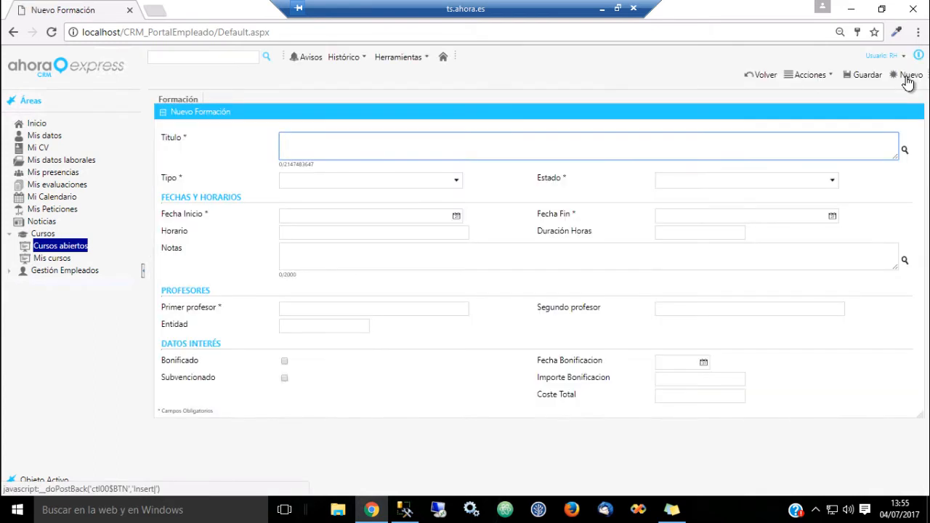
click(768, 74)
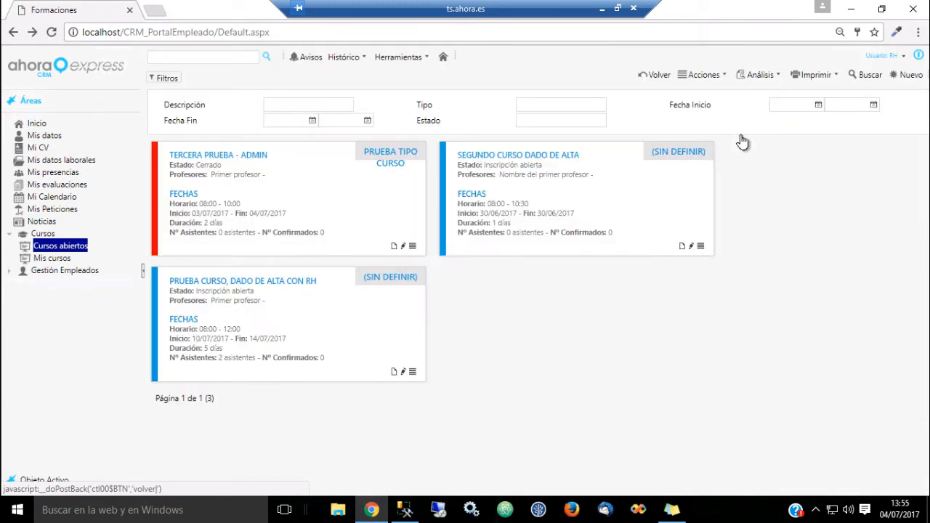
Try to enrol yourself in the course "Segundo curso dado de alta".
click(700, 247)
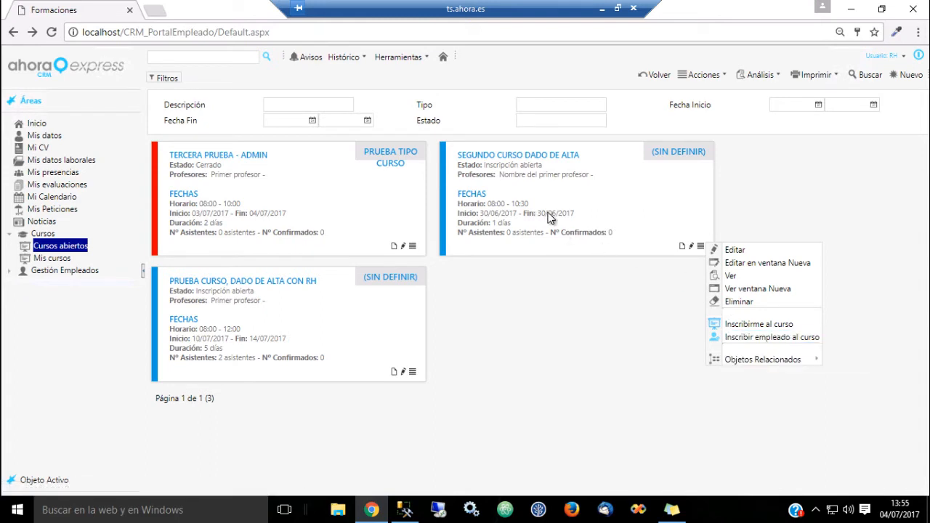
click(758, 323)
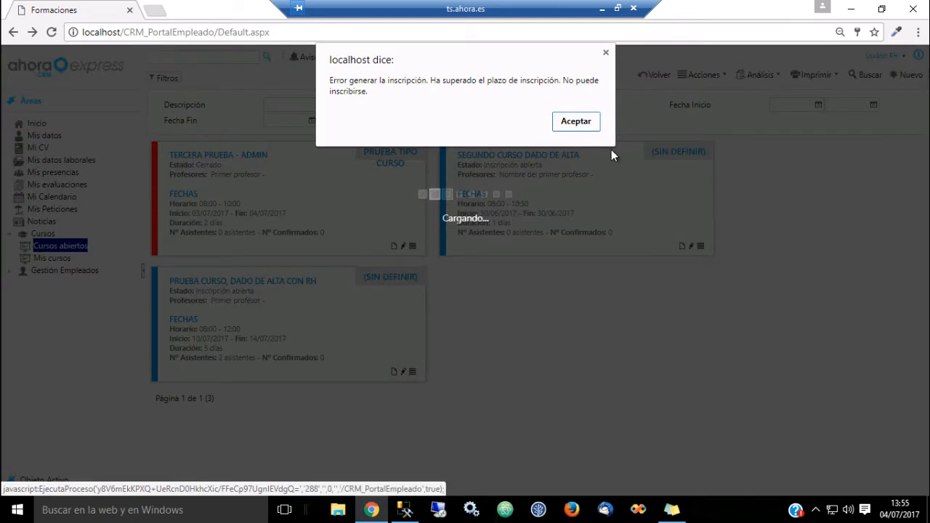
click(587, 122)
Open the course "Prueba curso, dado de alta con RH" and remove the test employee's enrolment from Gestión asistentes.
click(412, 371)
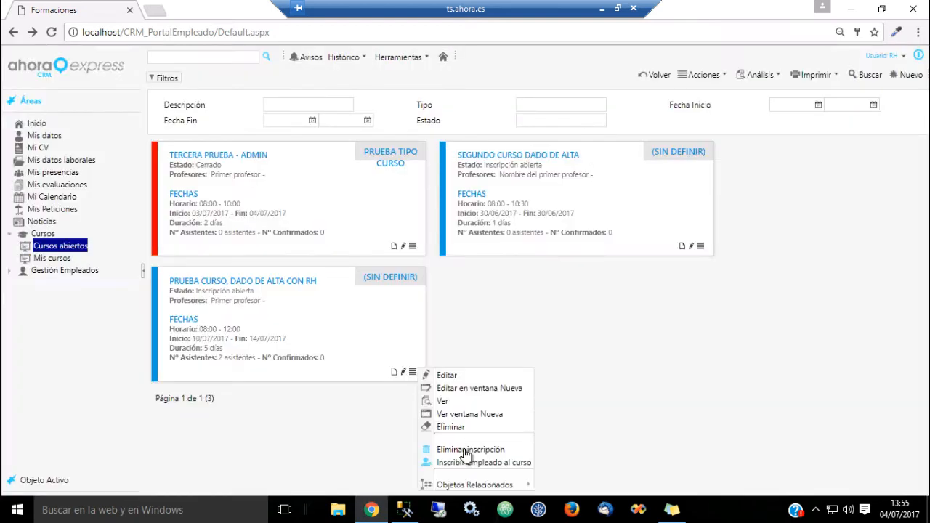
click(471, 332)
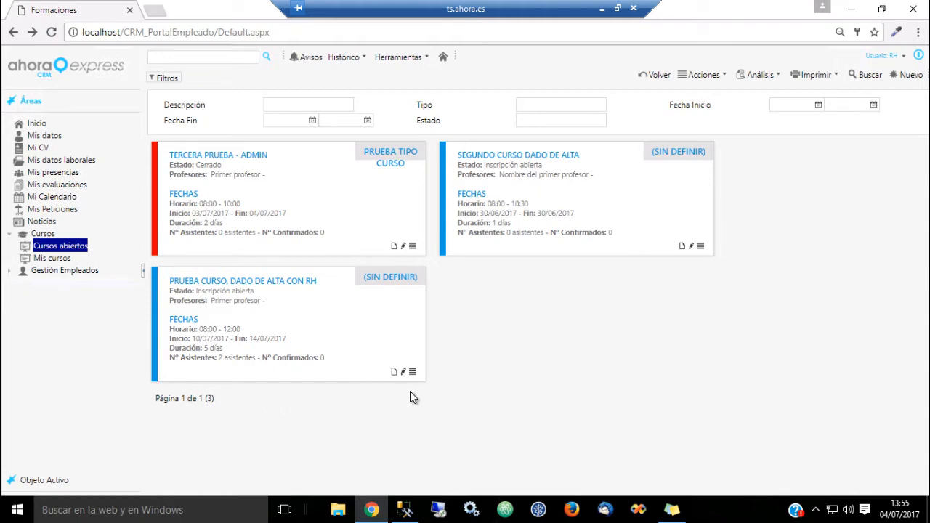
click(392, 372)
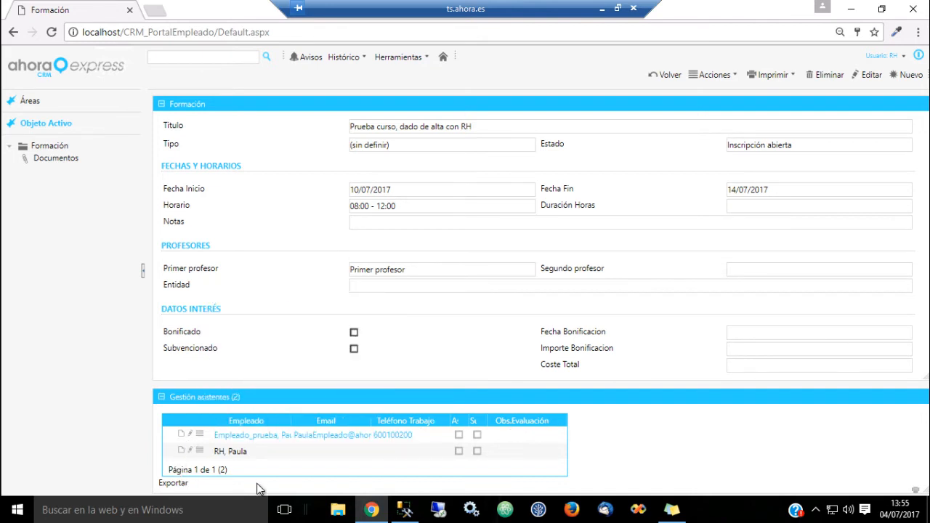
mouse_move(200, 436)
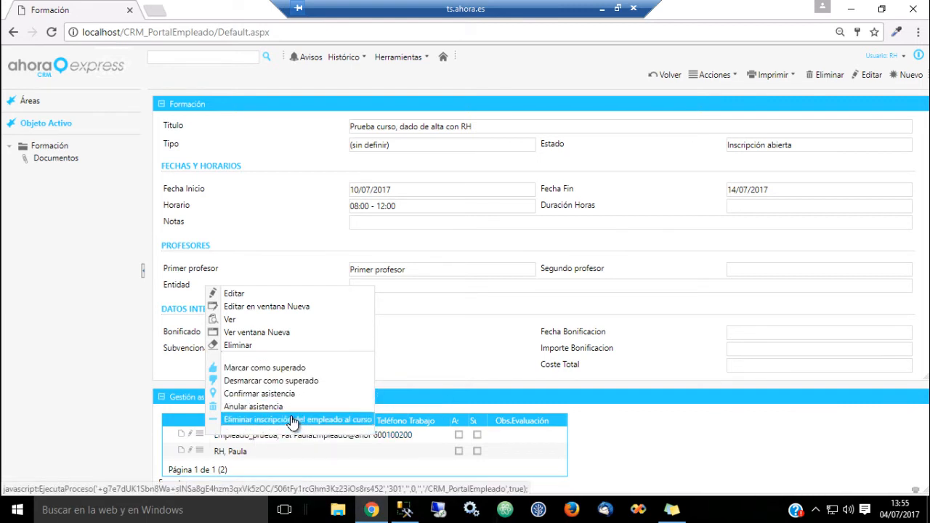
click(342, 424)
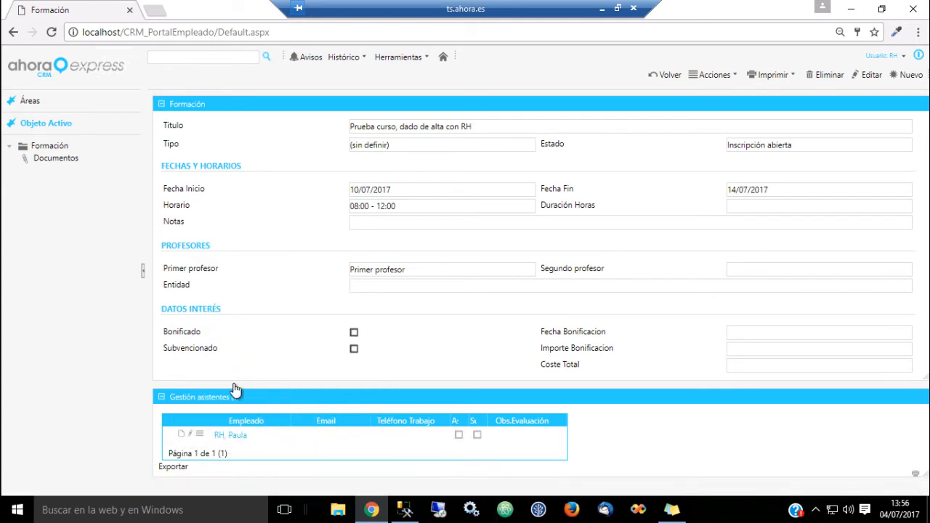
Remove your own enrolment from this course and enrol yourself in it again.
right_click(300, 265)
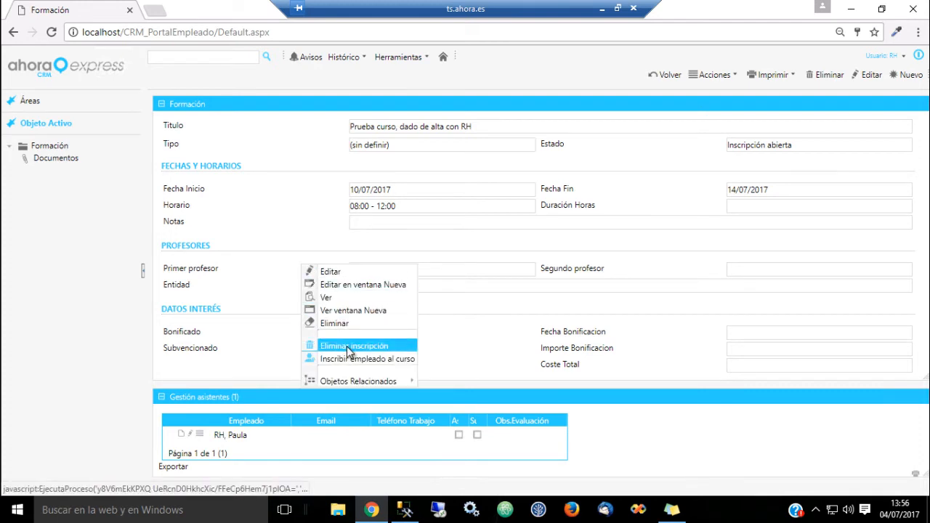
click(351, 346)
right_click(269, 253)
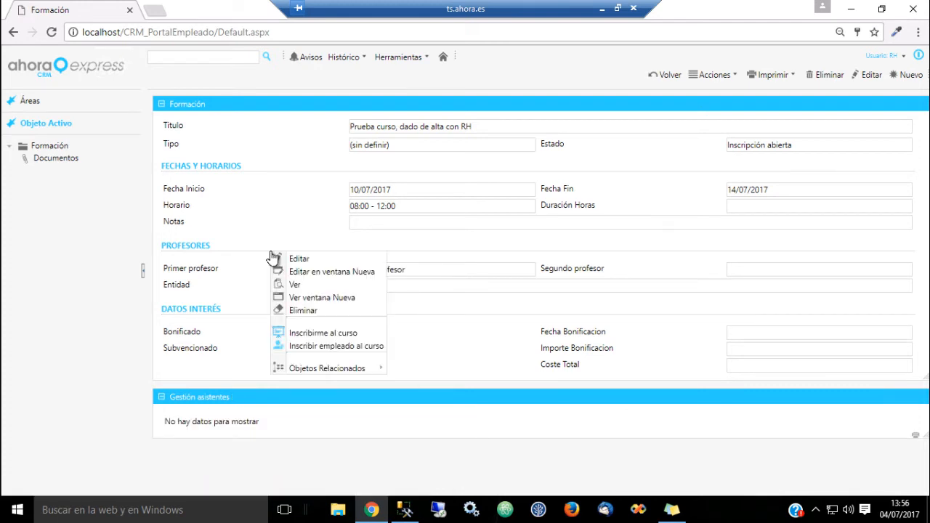
click(315, 332)
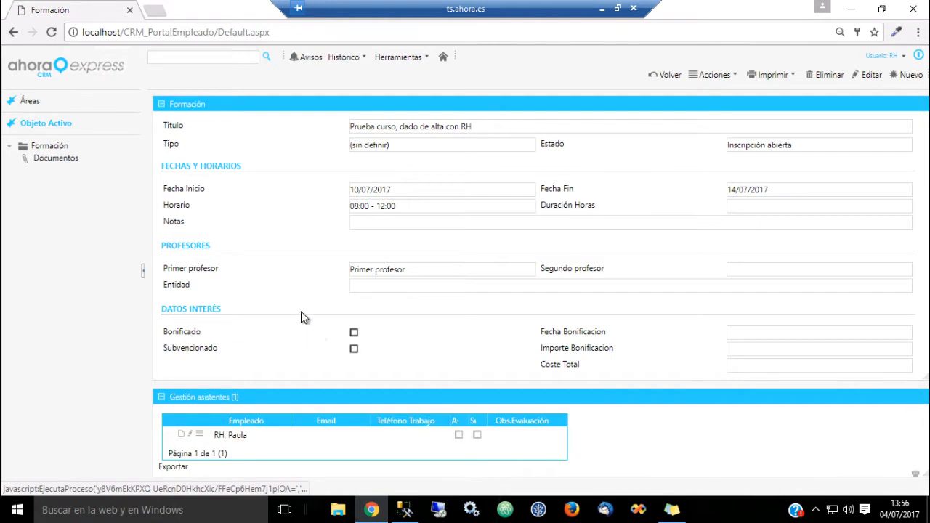
Enrol the test employee in the course "Prueba curso, dado de alta con RH".
right_click(284, 268)
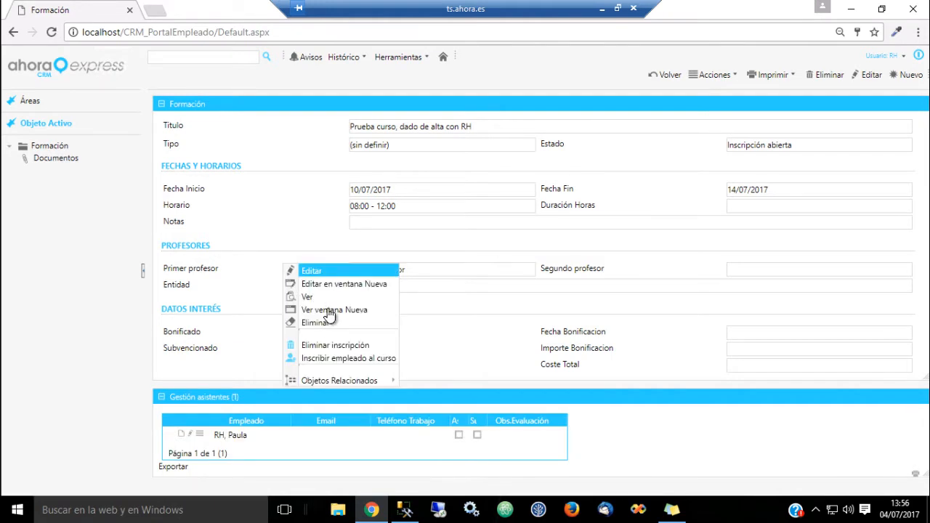
click(333, 358)
click(640, 207)
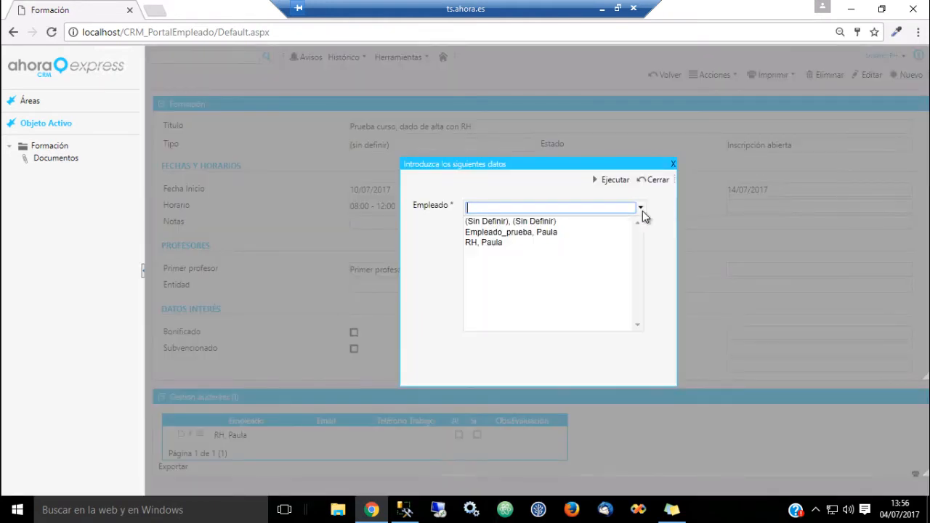
click(544, 231)
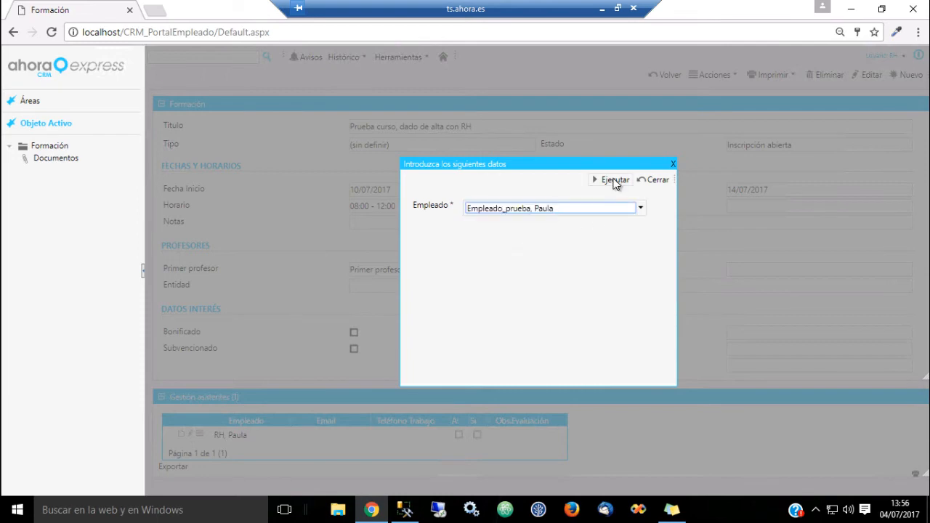
click(614, 180)
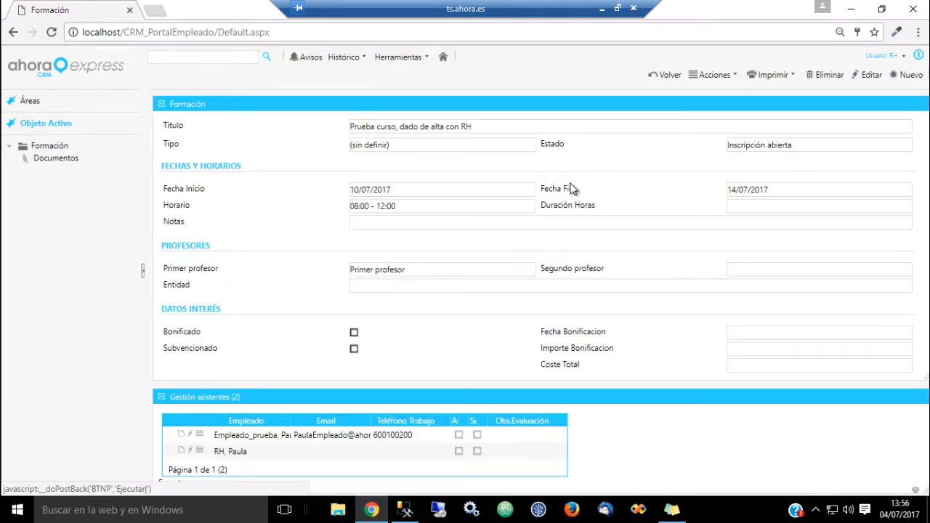
Open Mis cursos to view the courses you are enrolled in.
click(53, 102)
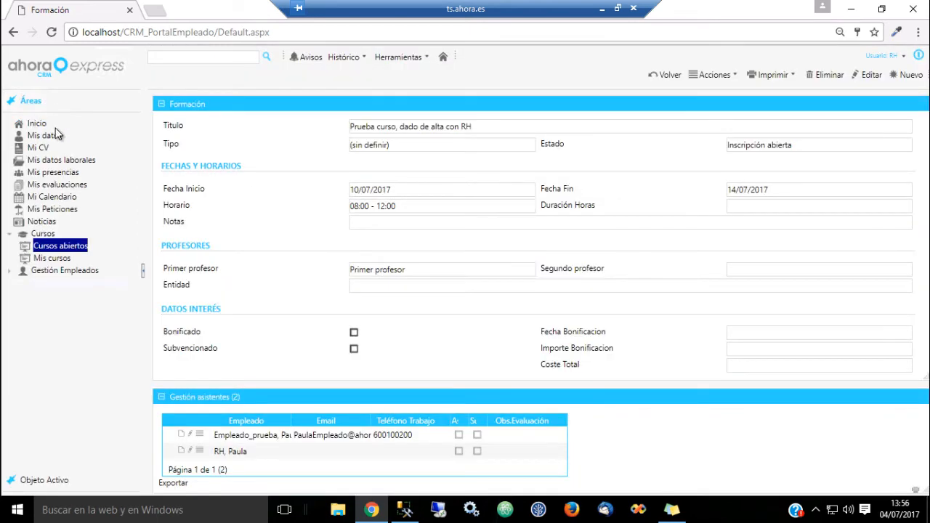
click(53, 259)
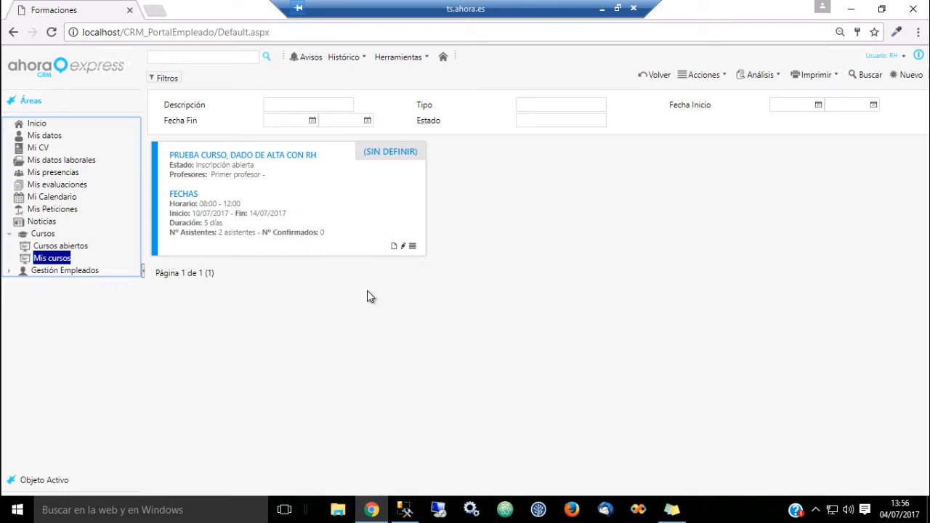
Show the Gestión Empleados areas and open the test employee's record from the Empleados list.
click(9, 234)
click(9, 247)
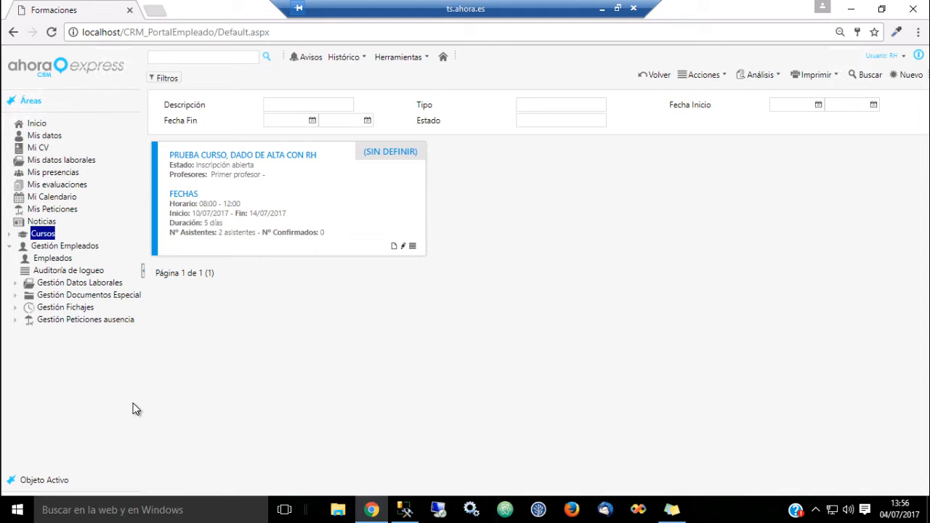
click(18, 283)
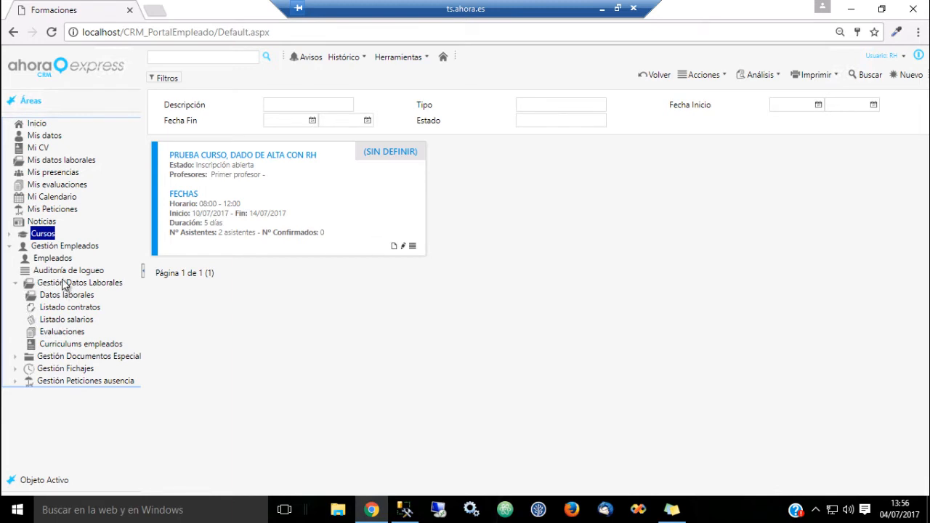
click(18, 283)
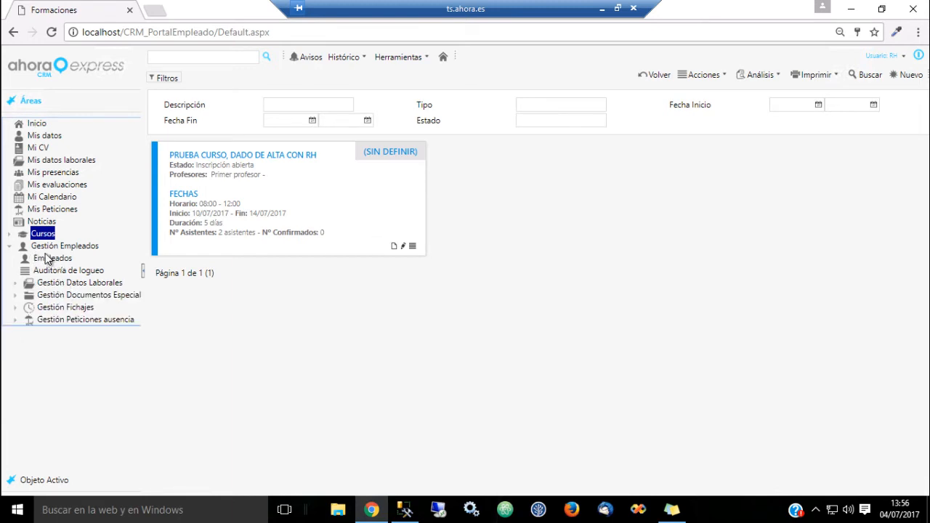
click(49, 259)
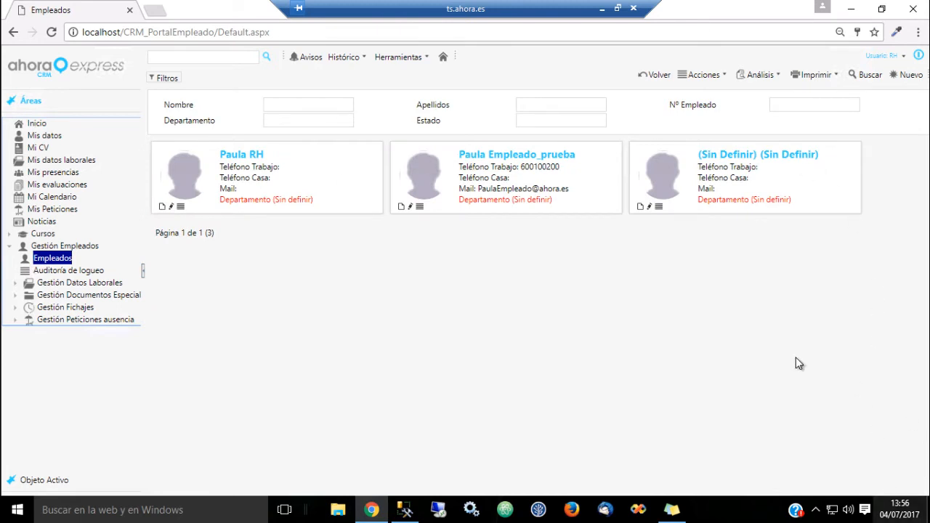
click(403, 206)
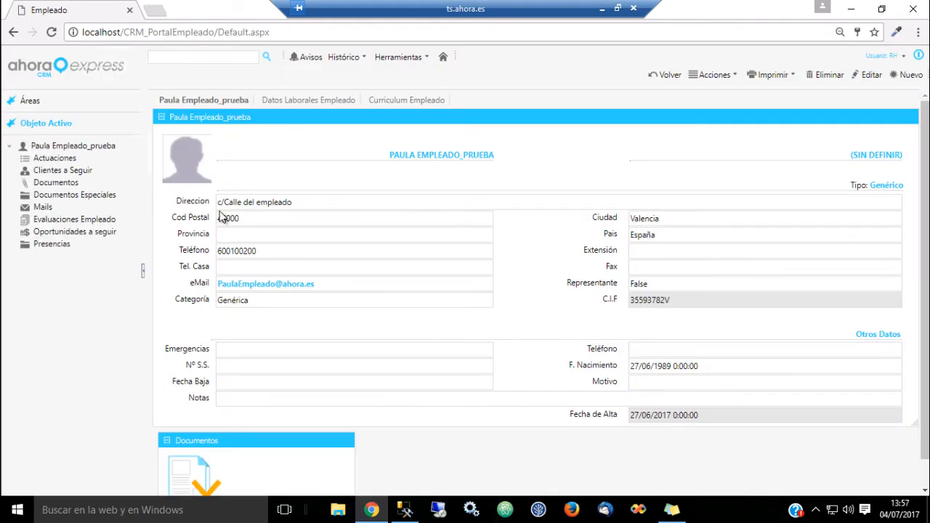
Examine the test employee's Presencias and Evaluaciones Empleado lists and the actions offered on their entries.
click(53, 244)
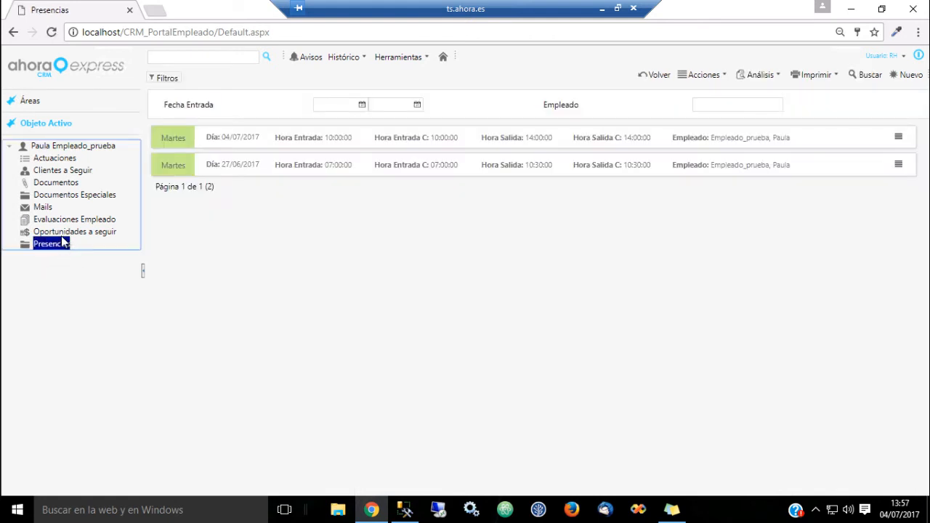
click(71, 223)
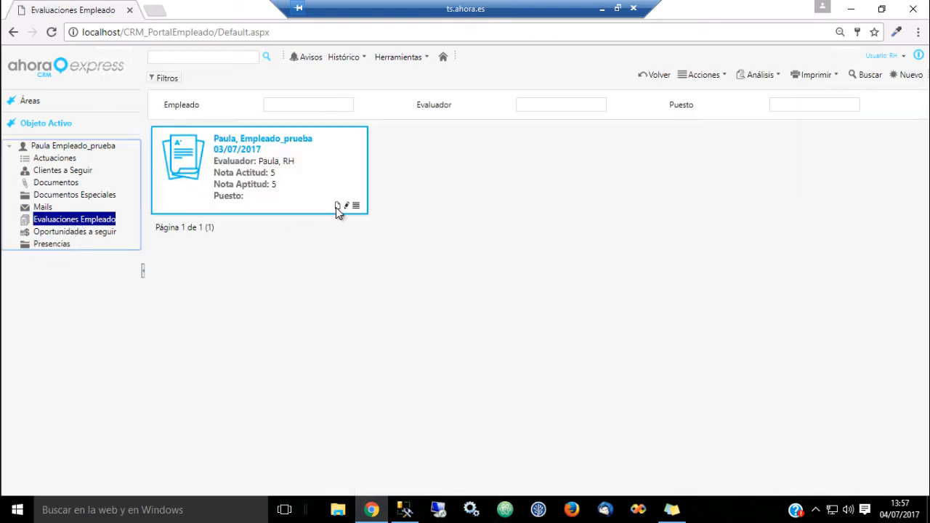
click(356, 207)
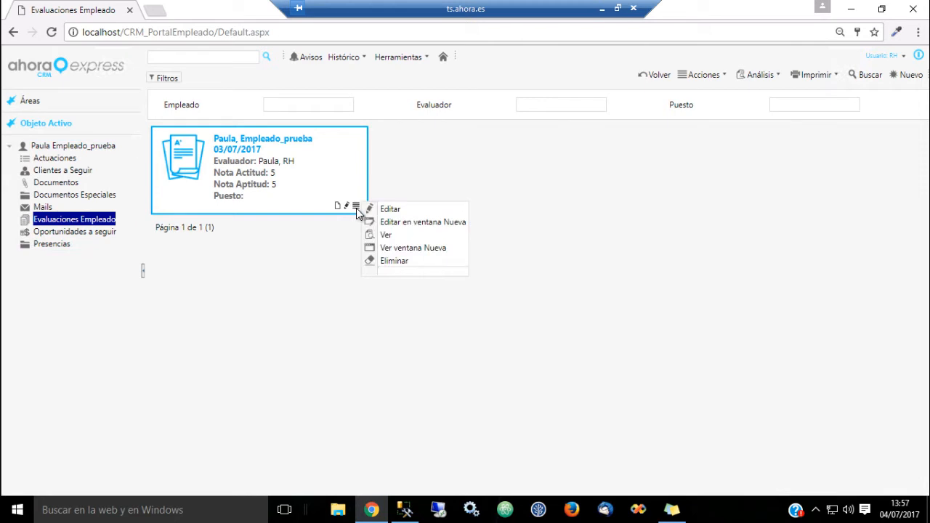
click(58, 243)
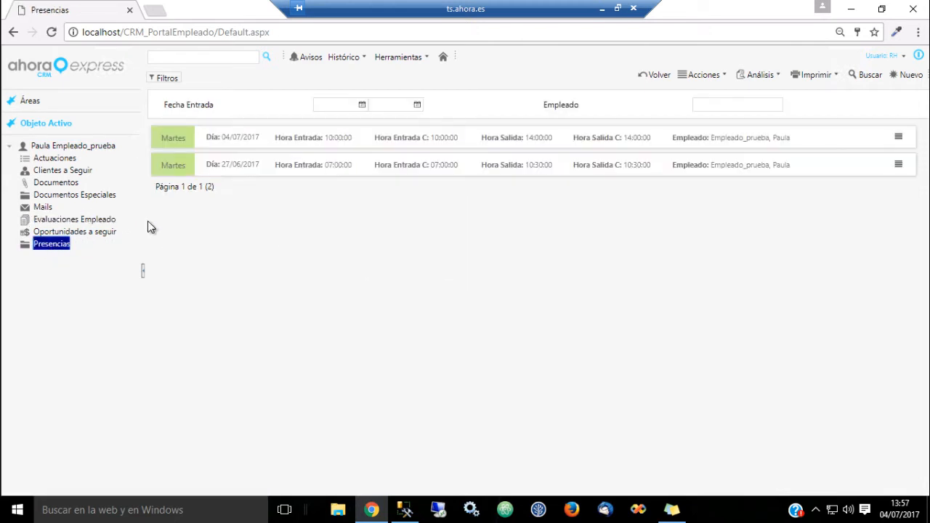
click(898, 138)
click(504, 274)
View the employee's Documentos Especiales, open the first "Nómina Enero" document and return to the list.
click(78, 197)
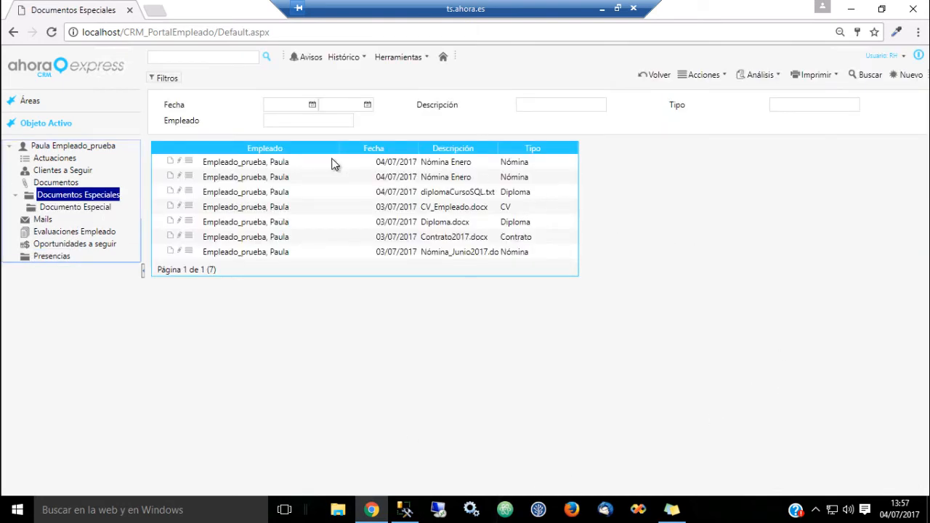
click(179, 161)
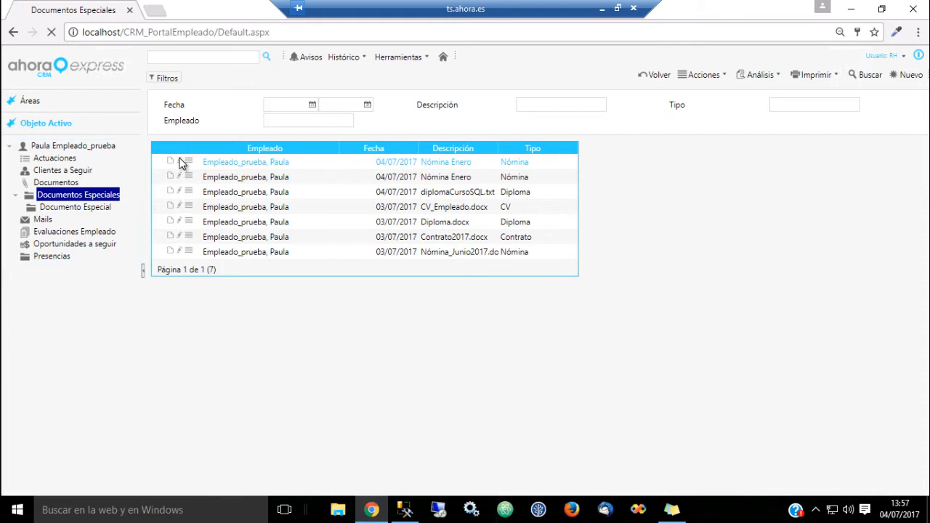
click(667, 80)
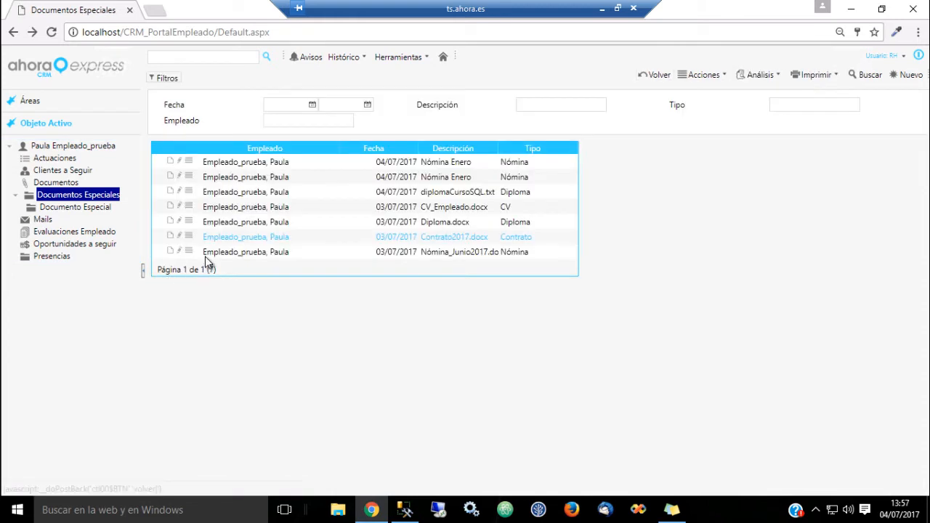
View the employee's Datos Laborales and examine the Nómina and Contrato files available for download.
click(80, 148)
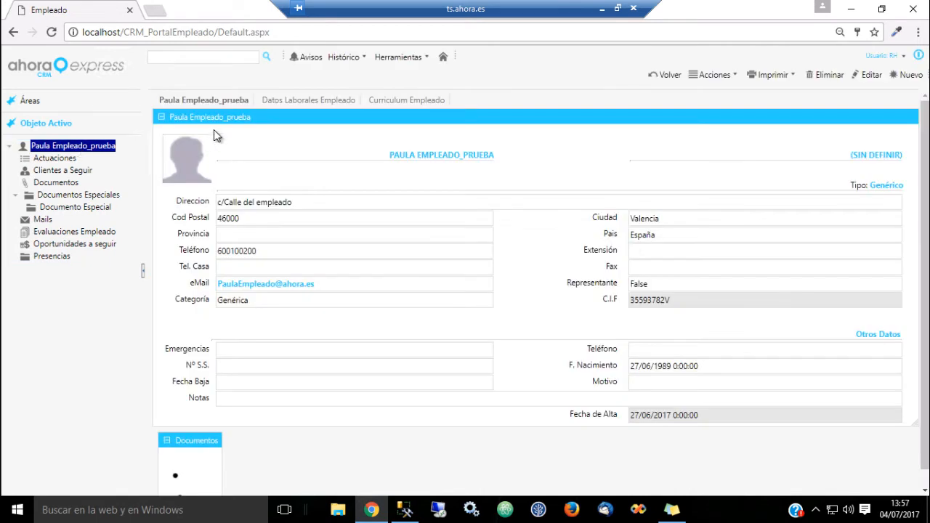
click(318, 101)
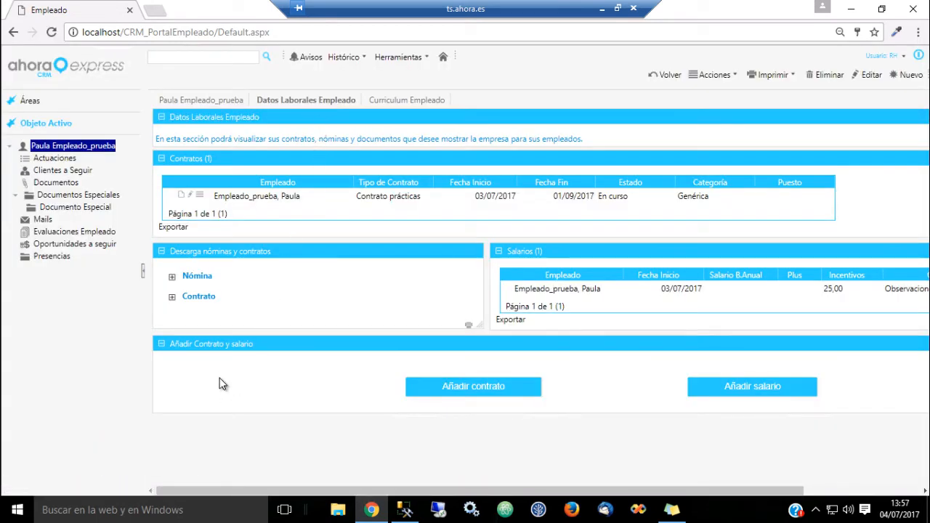
click(172, 279)
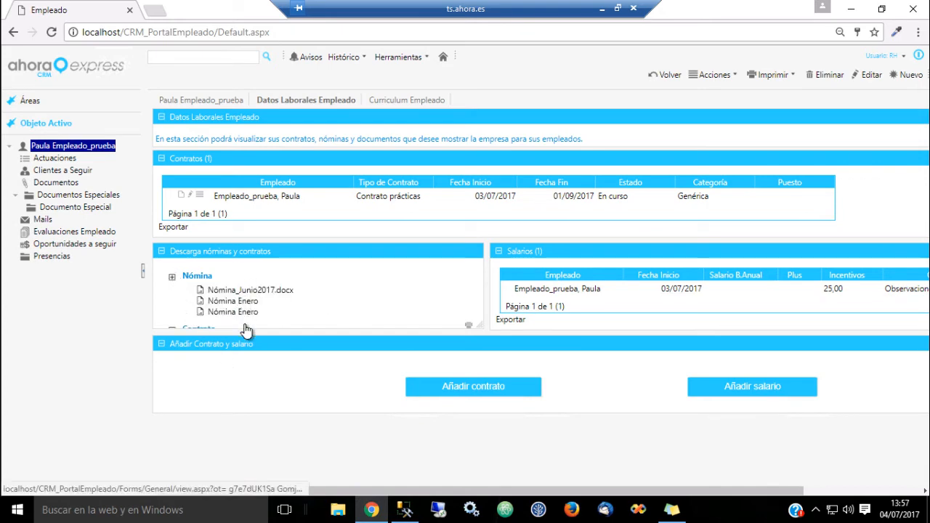
click(172, 277)
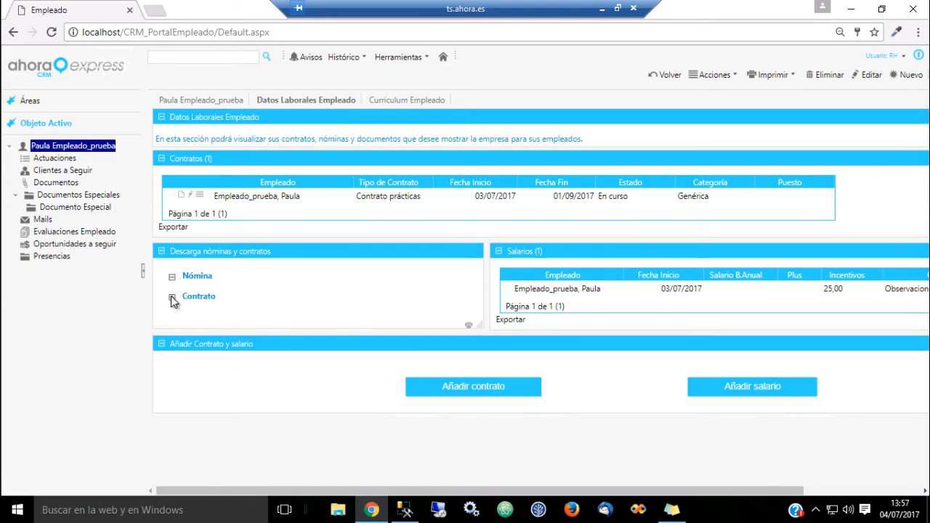
click(172, 298)
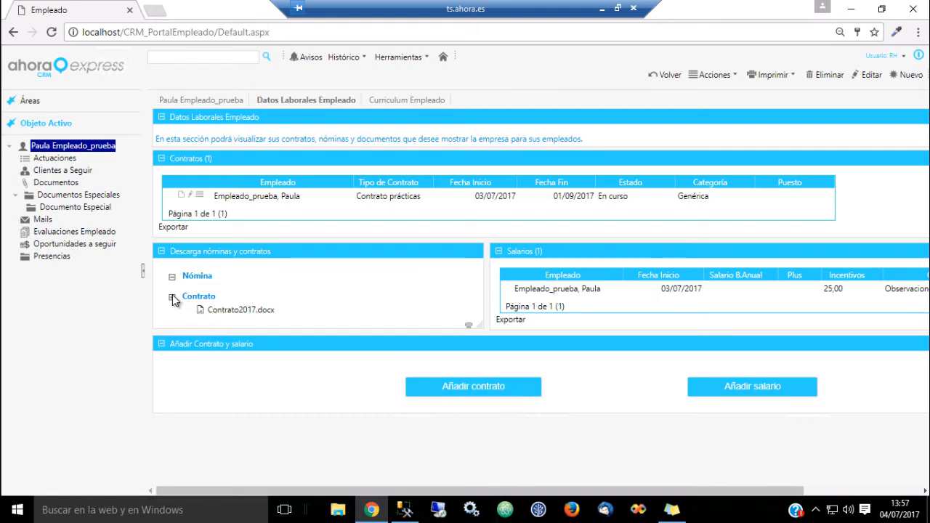
click(172, 297)
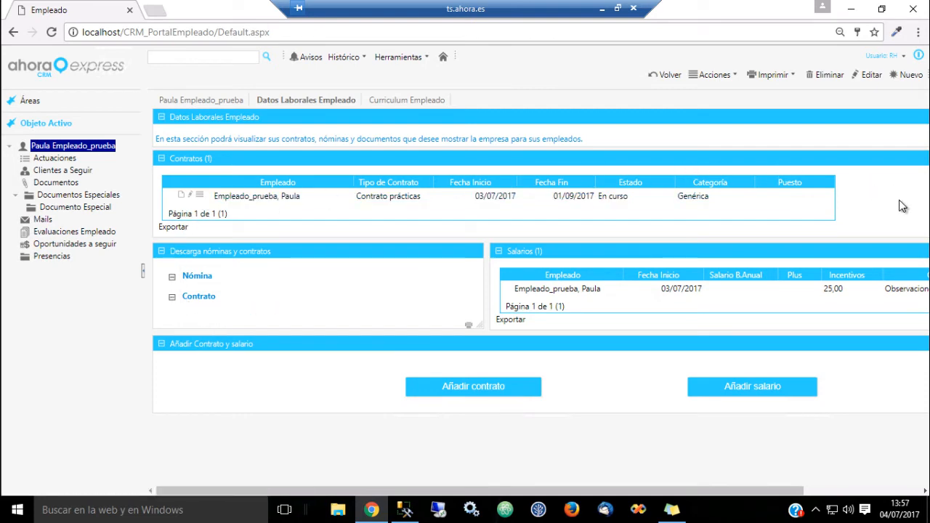
View the employee's "Contrato prácticas" contract, return to Datos Laborales and check the actions available for that contract.
click(179, 196)
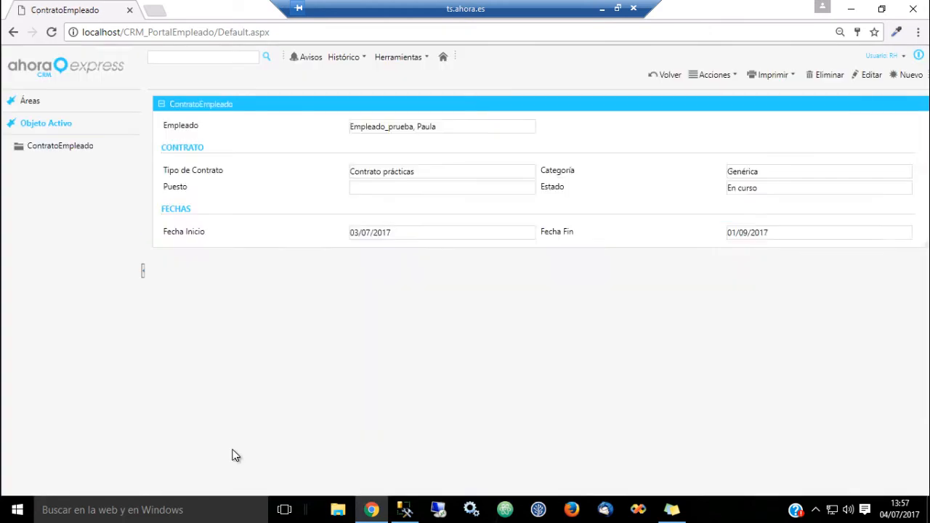
click(670, 76)
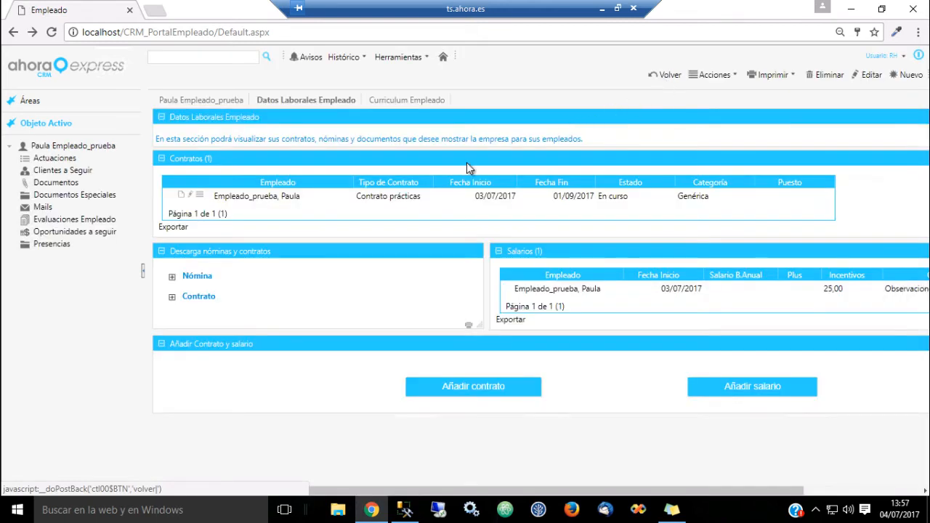
click(200, 196)
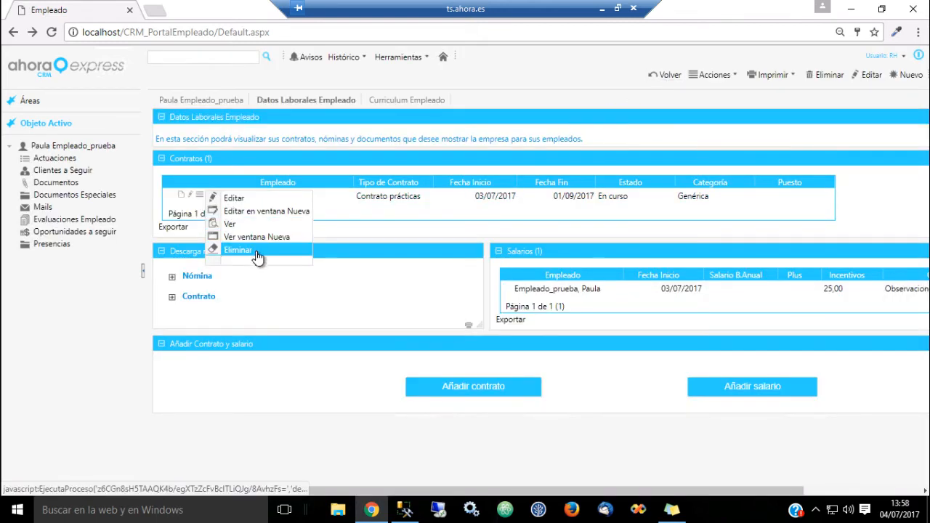
click(804, 308)
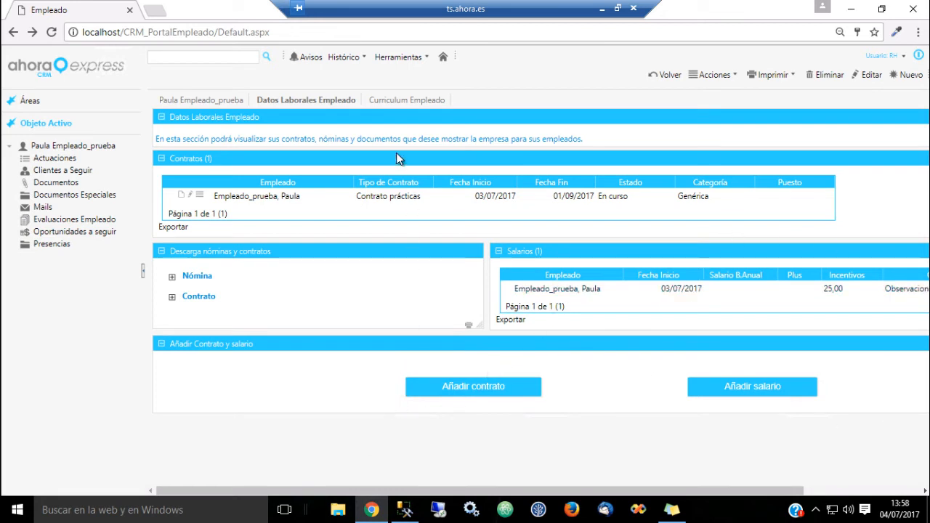
Download CV_Empleado.docx from the employee's Curriculum Empleado and dismiss the download notice.
click(385, 102)
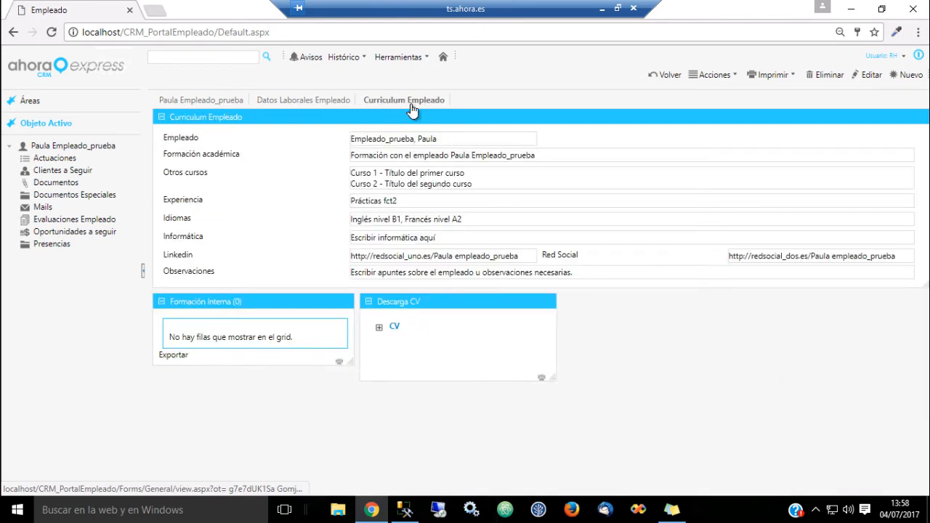
click(379, 326)
click(440, 341)
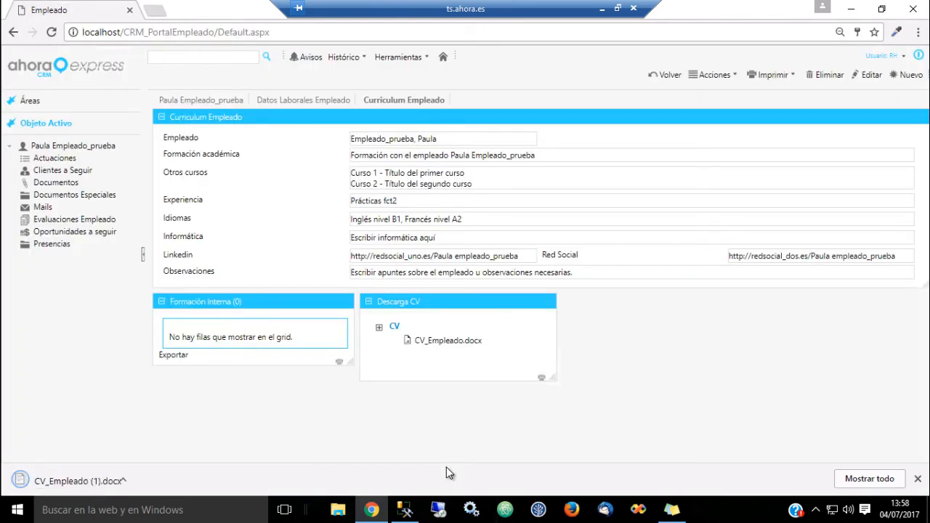
click(917, 479)
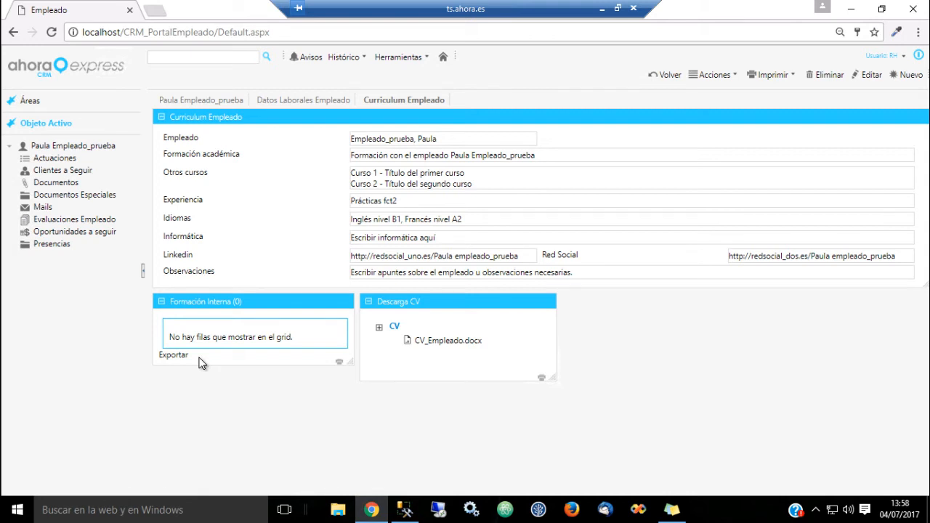
Return to Cursos abiertos and open the course "Prueba curso, dado de alta con RH".
click(65, 99)
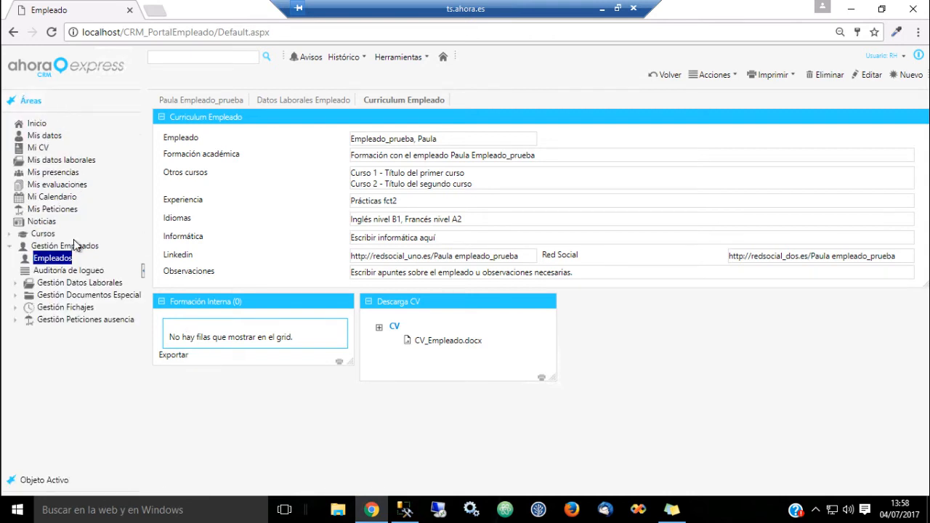
click(10, 235)
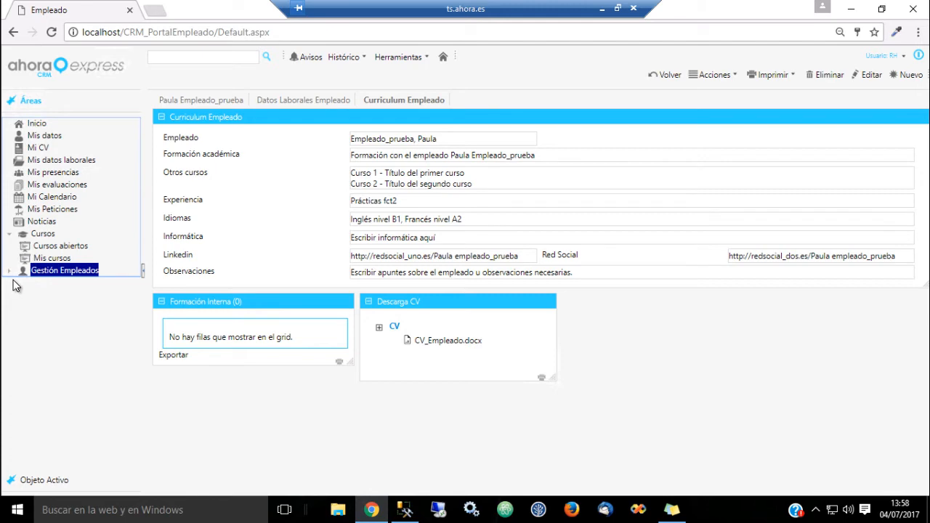
click(59, 256)
click(86, 248)
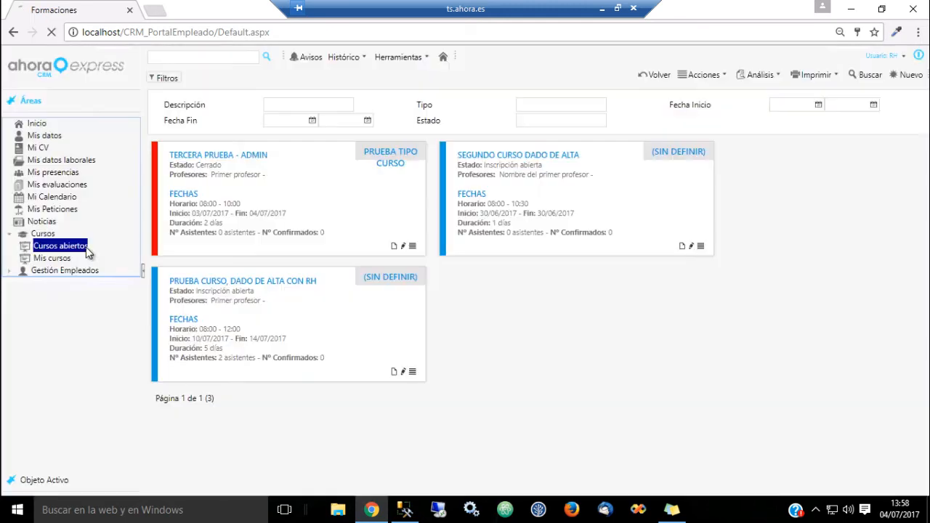
click(398, 376)
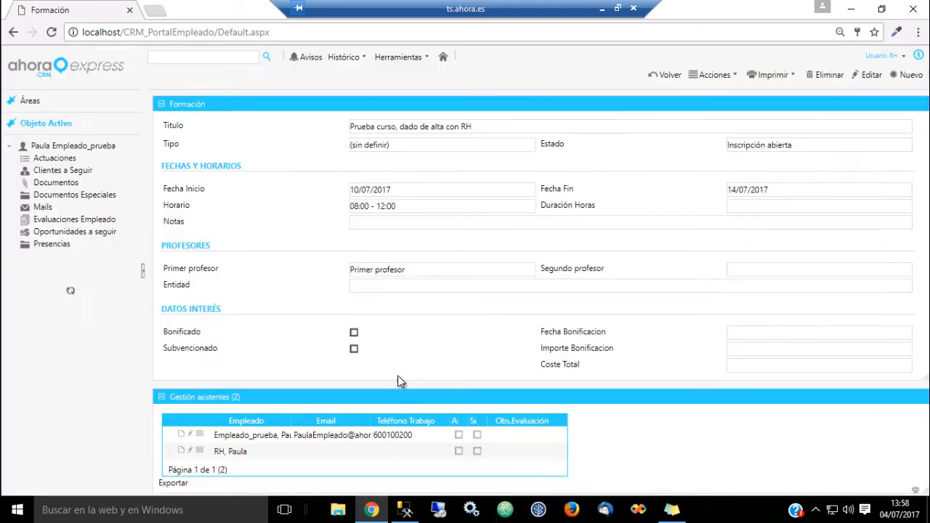
Confirm the test employee's attendance on the course and mark that employee as having passed it.
click(201, 435)
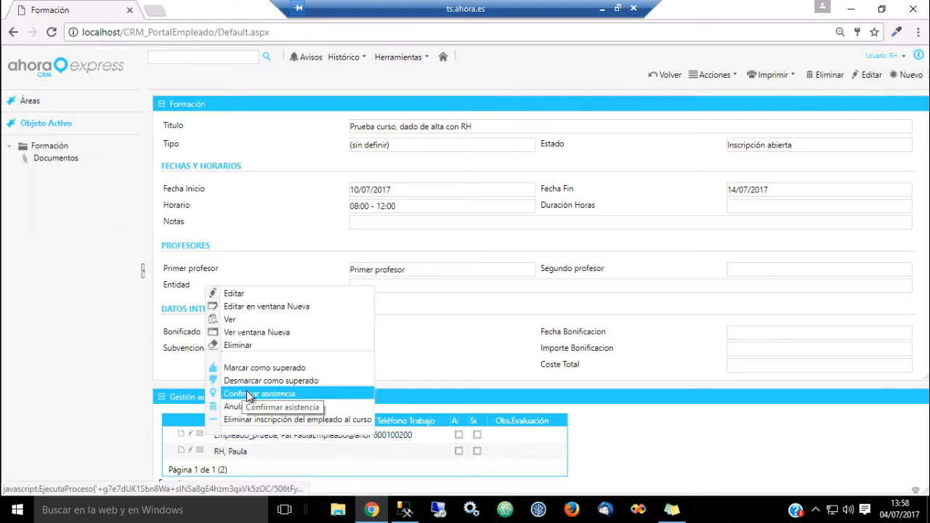
click(247, 396)
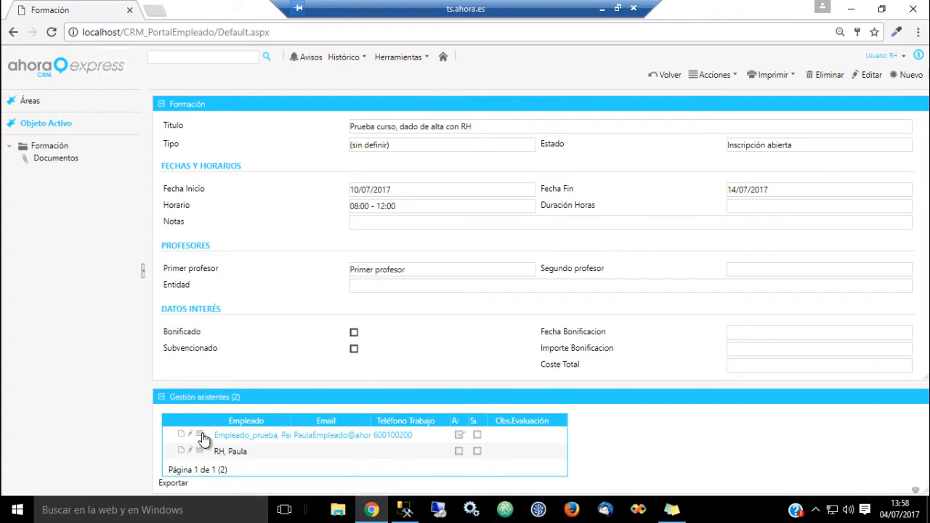
click(199, 434)
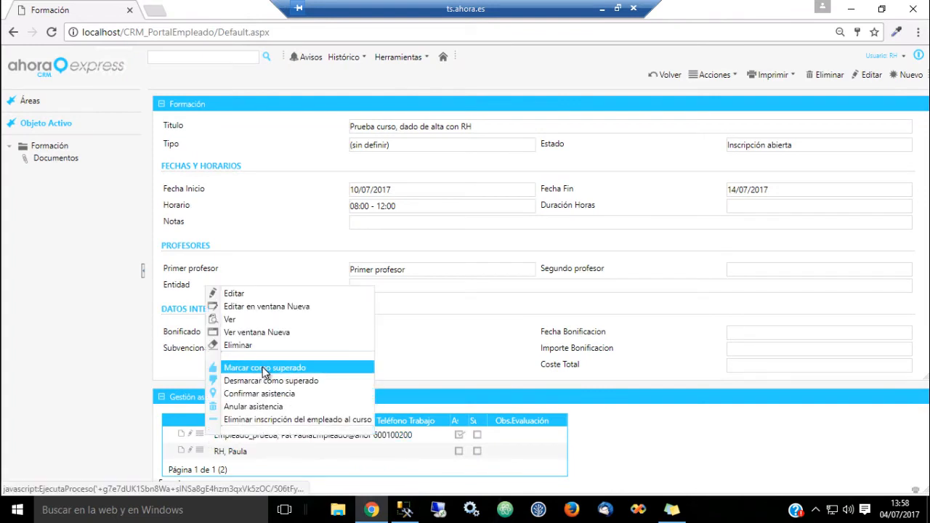
click(263, 367)
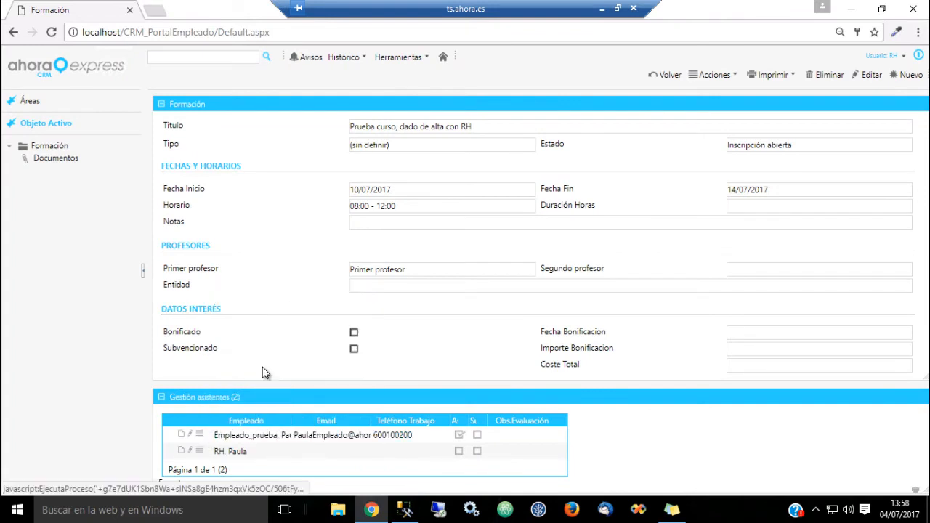
Open the test employee's record from Gestión Empleados and view the internal training listed in Curriculum Empleado.
click(37, 102)
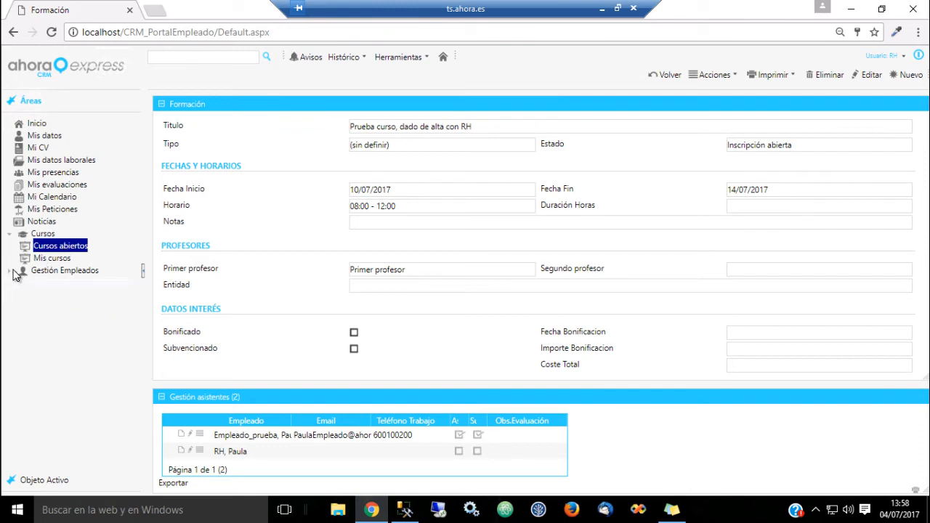
click(16, 270)
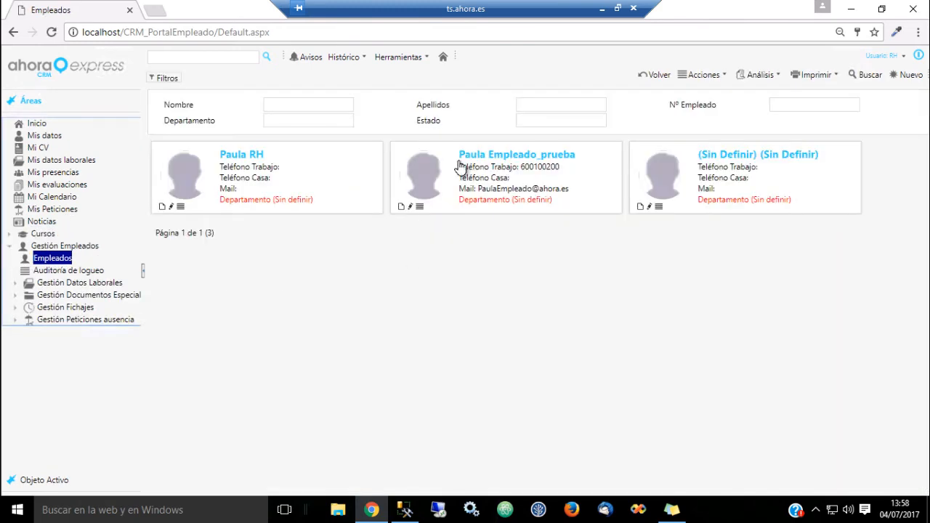
click(469, 156)
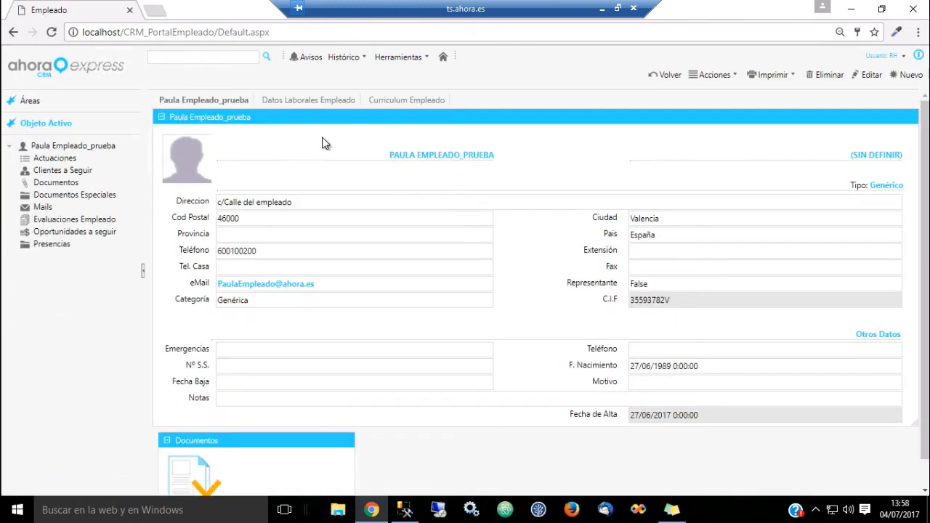
click(407, 100)
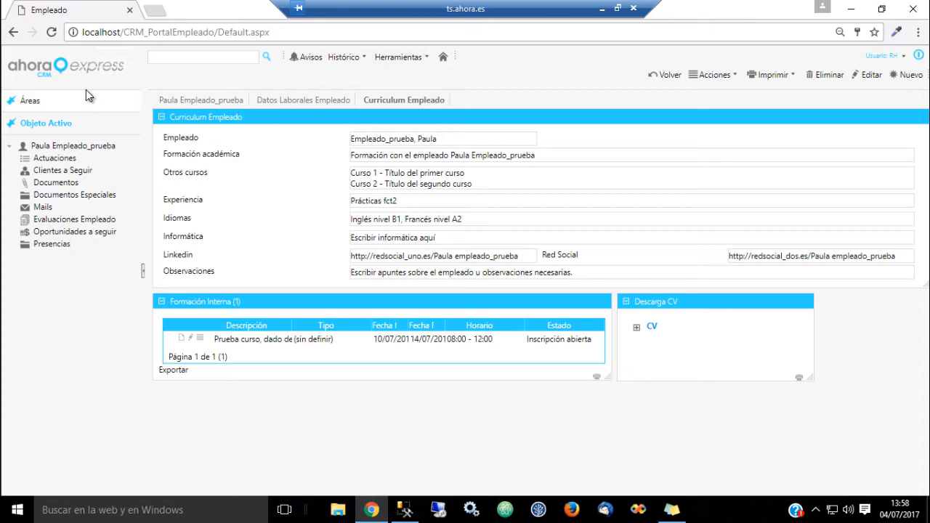
Open Auditoría de logueo under Gestión Empleados and examine the users' login records.
click(30, 100)
click(49, 272)
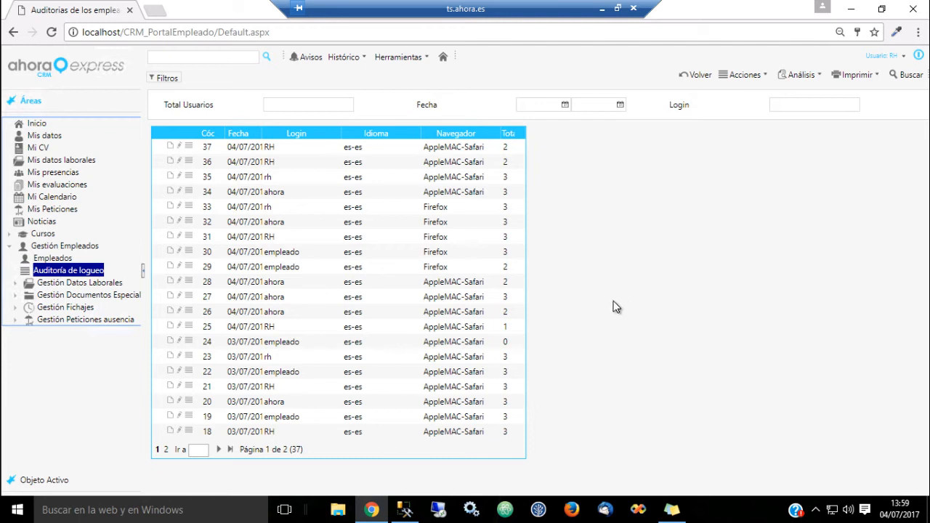
click(8, 246)
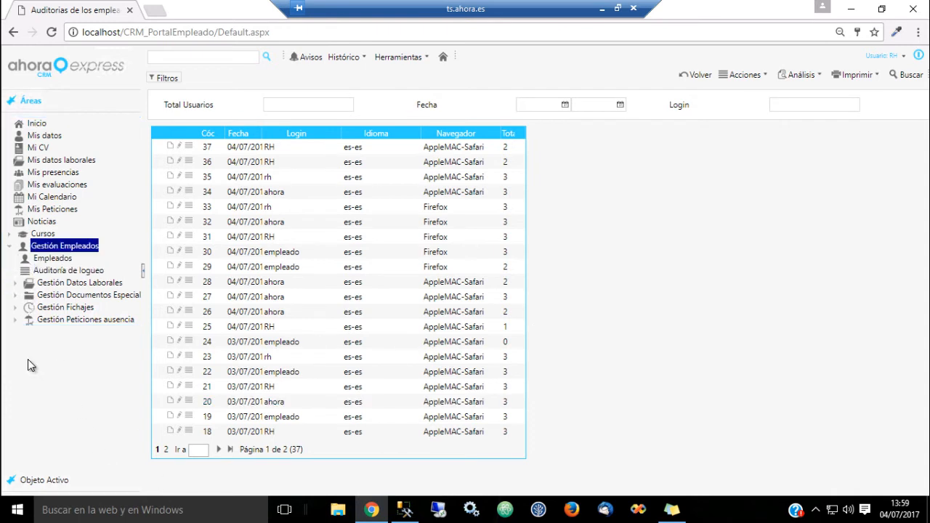
Expand Gestión Datos Laborales and look through its work data, salary, CV and evaluation lists.
click(16, 282)
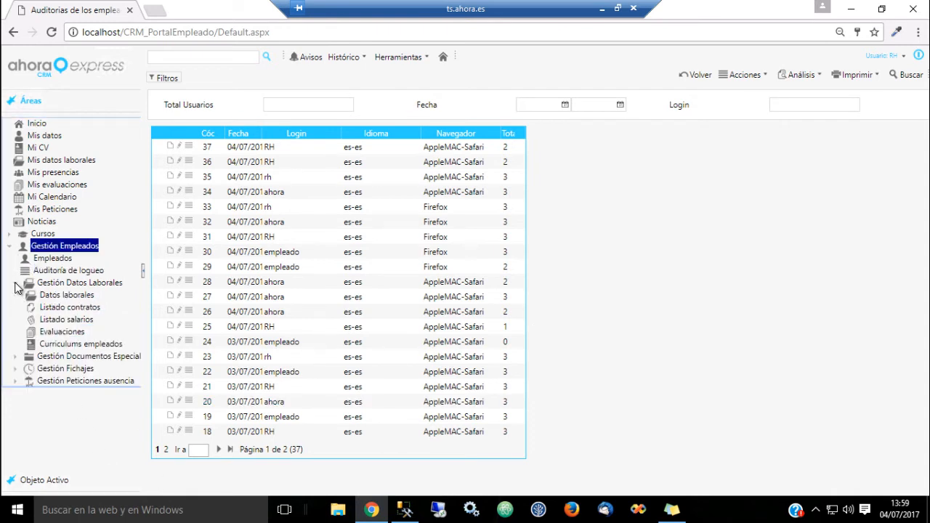
click(86, 296)
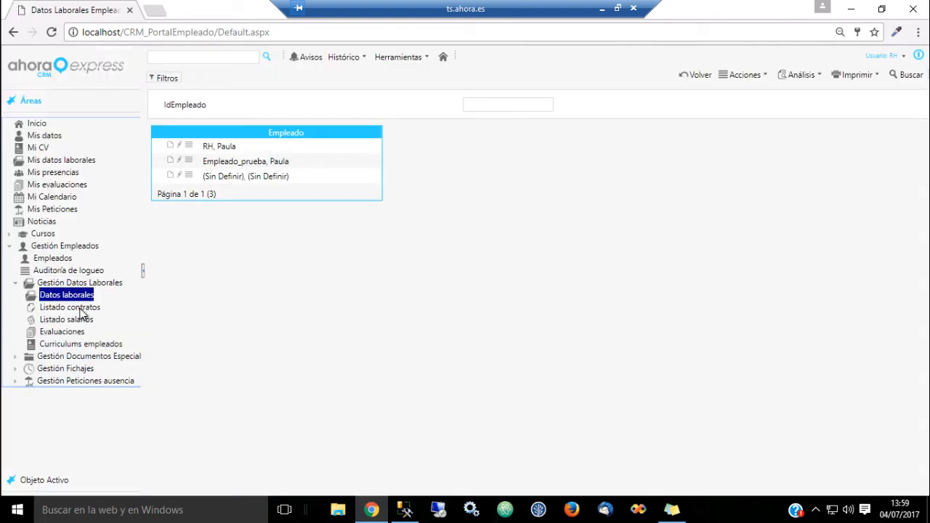
click(82, 314)
click(82, 324)
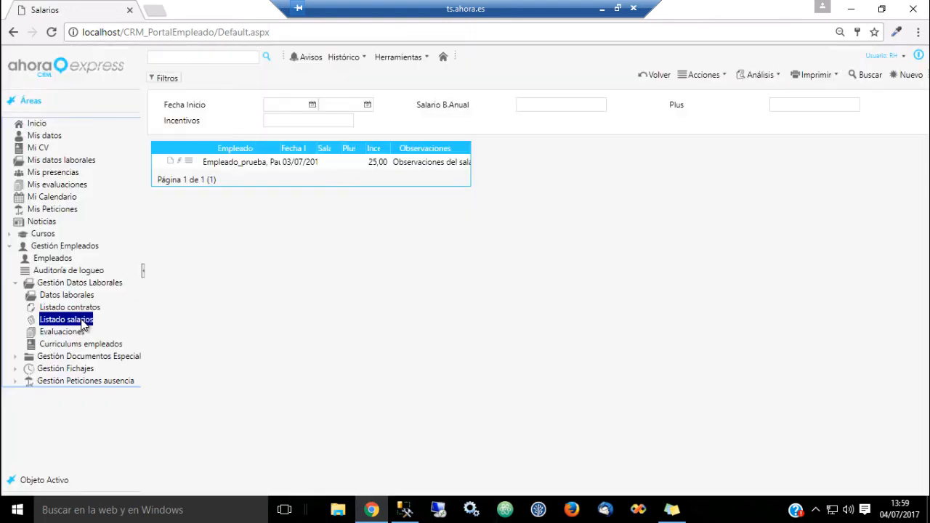
click(75, 342)
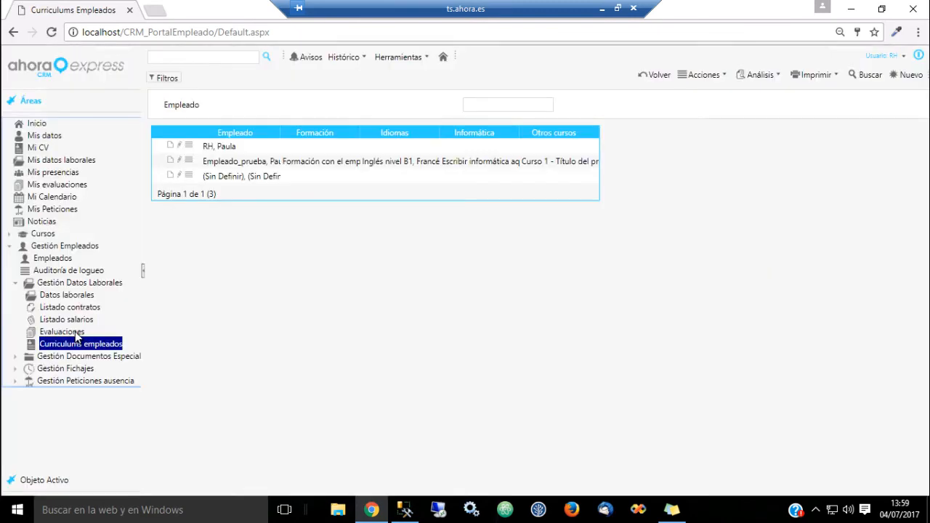
click(77, 333)
click(399, 405)
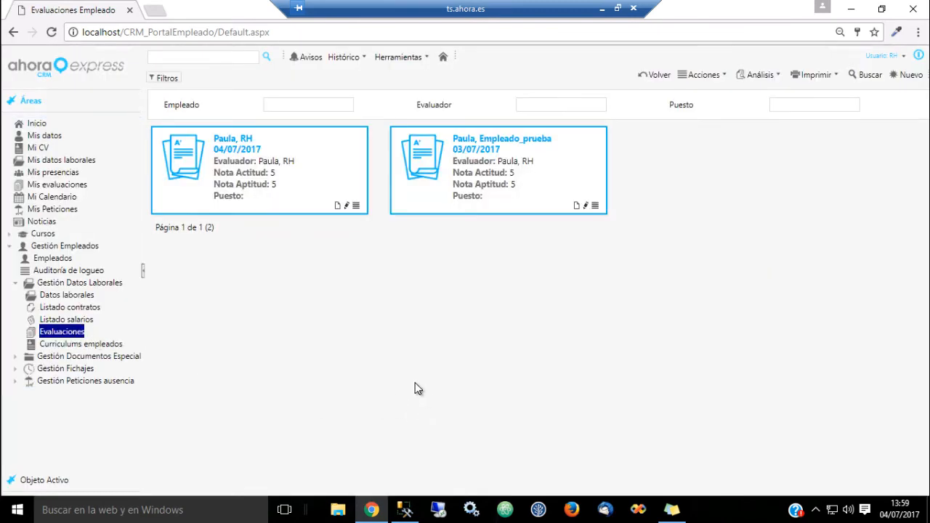
Check Listado contratos and Listado salarios, and view the test employee's contracts and salaries from Datos laborales.
click(56, 309)
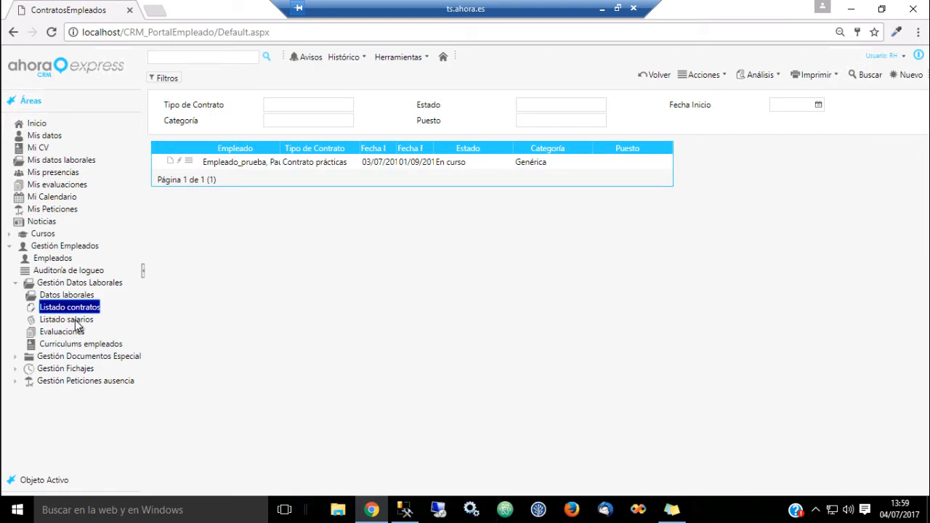
click(76, 320)
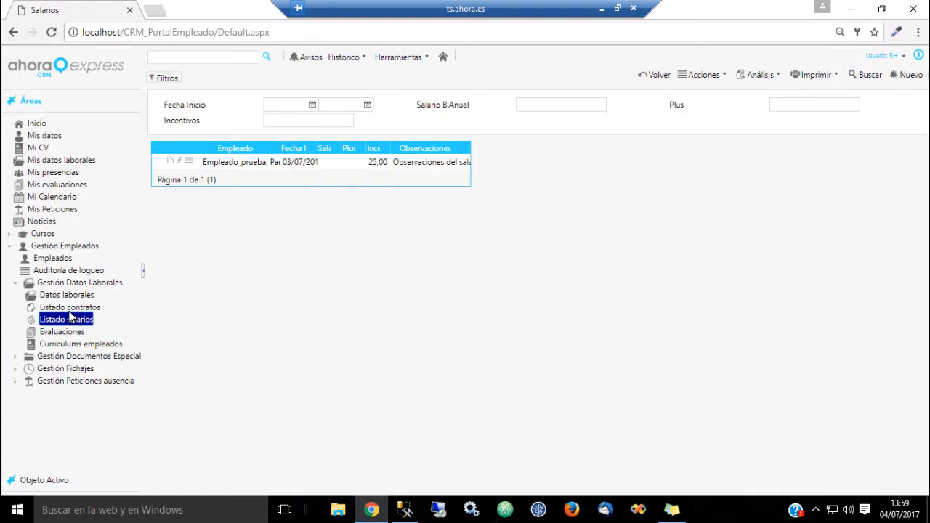
click(67, 297)
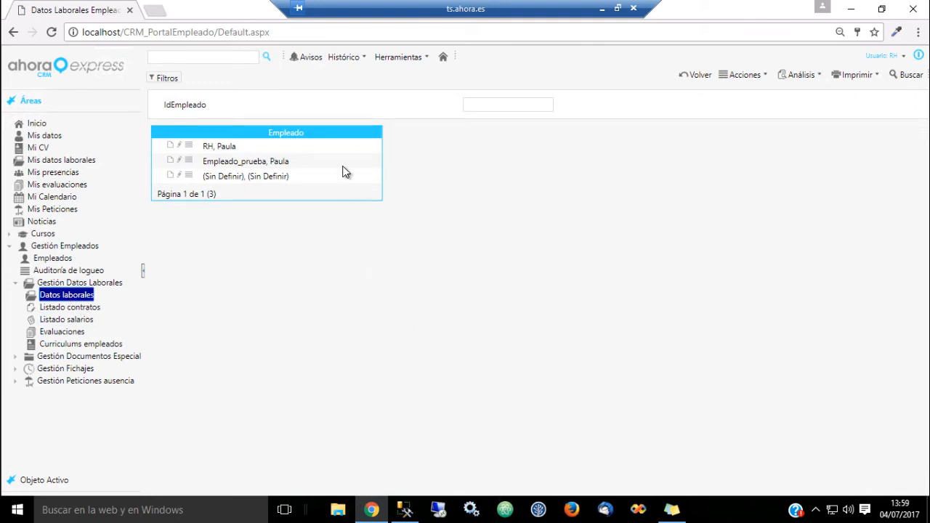
click(172, 159)
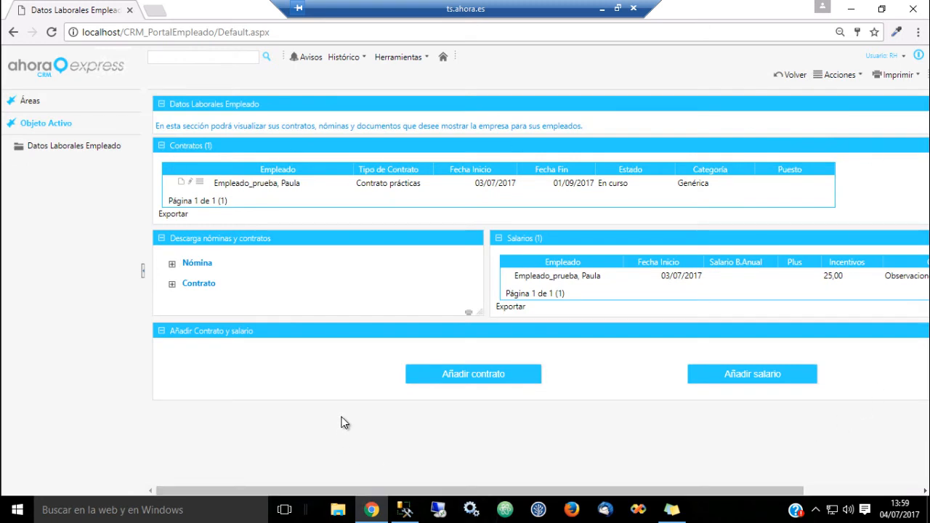
Return to the areas, collapse Gestión Datos Laborales and open Subida de Documentos within the special documents management.
click(105, 109)
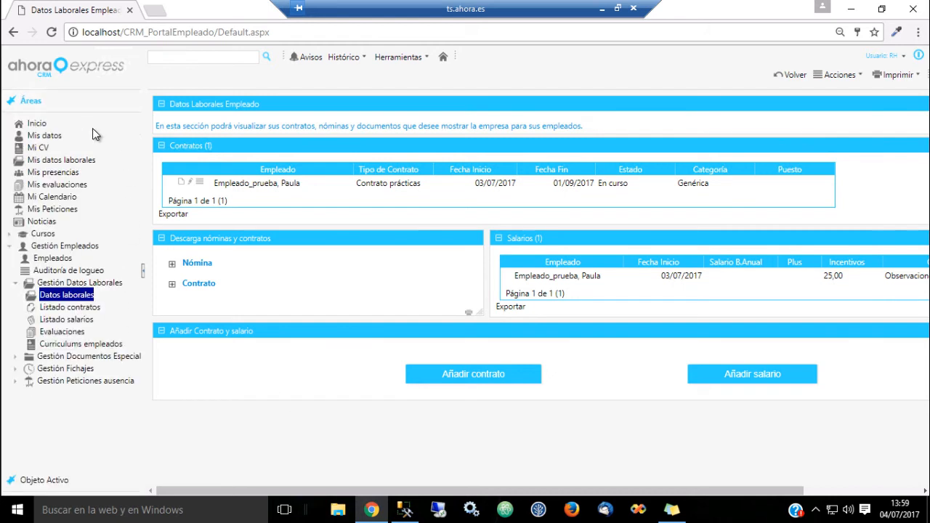
click(16, 283)
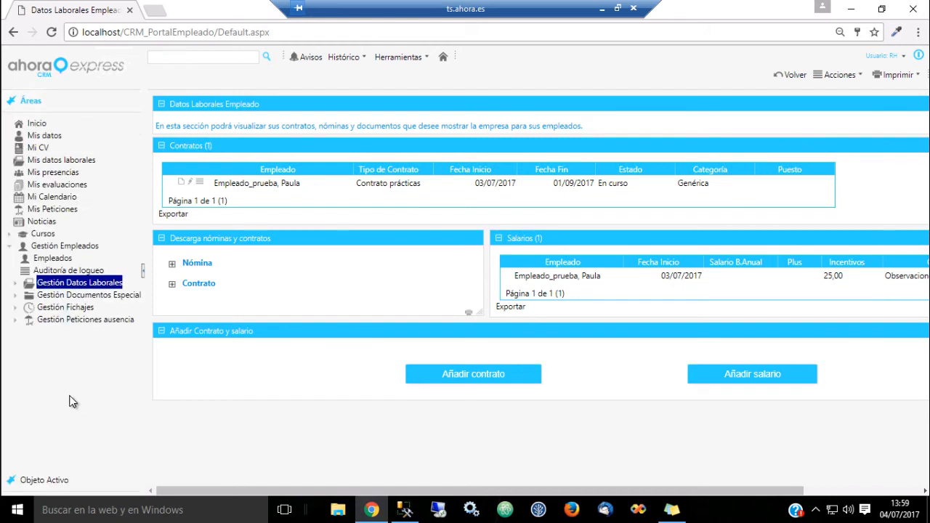
click(16, 295)
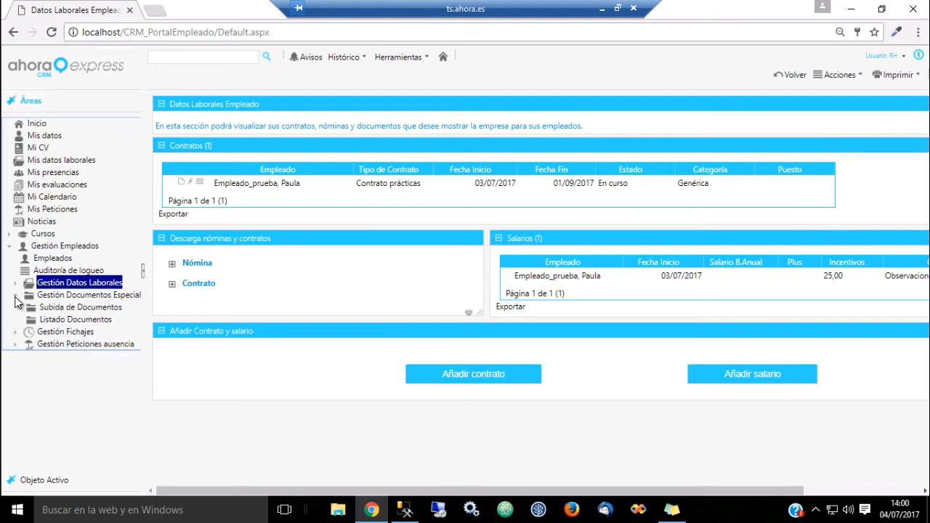
click(106, 308)
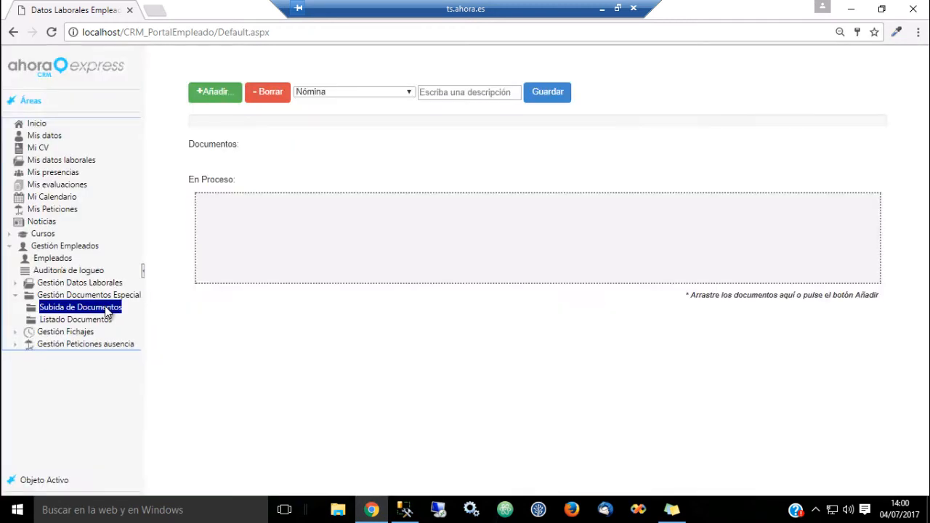
Set the document type to Diploma and add diplomaCursoSQL.txt from the desktop to the upload area.
click(406, 92)
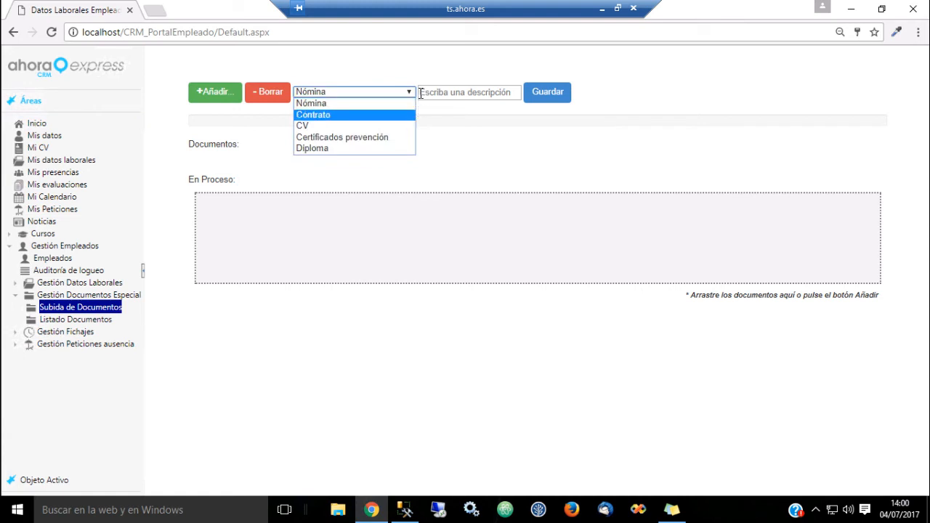
click(327, 148)
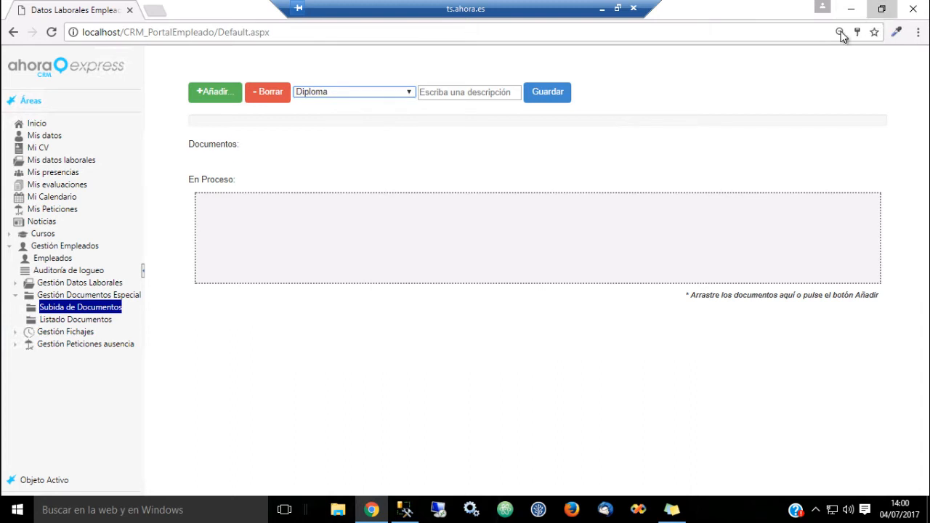
key(super+Down)
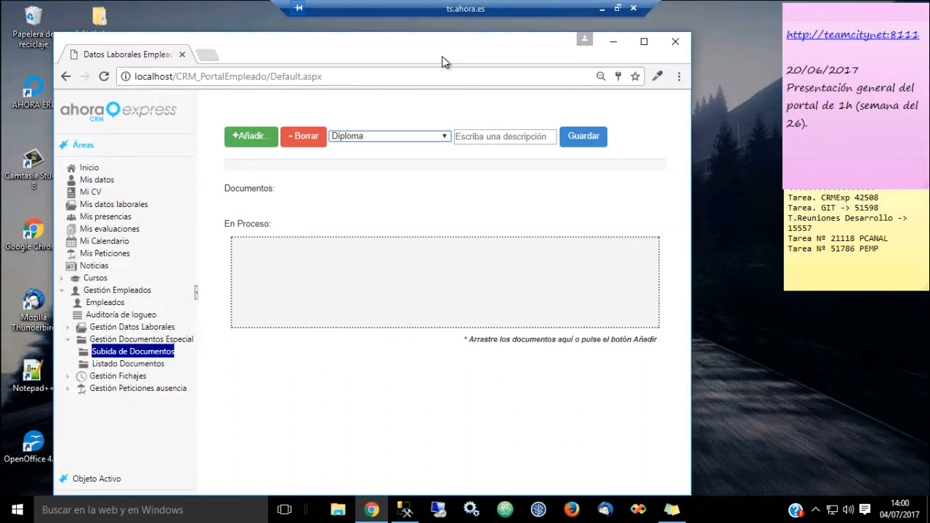
drag(583, 36, 799, 11)
drag(101, 377, 545, 266)
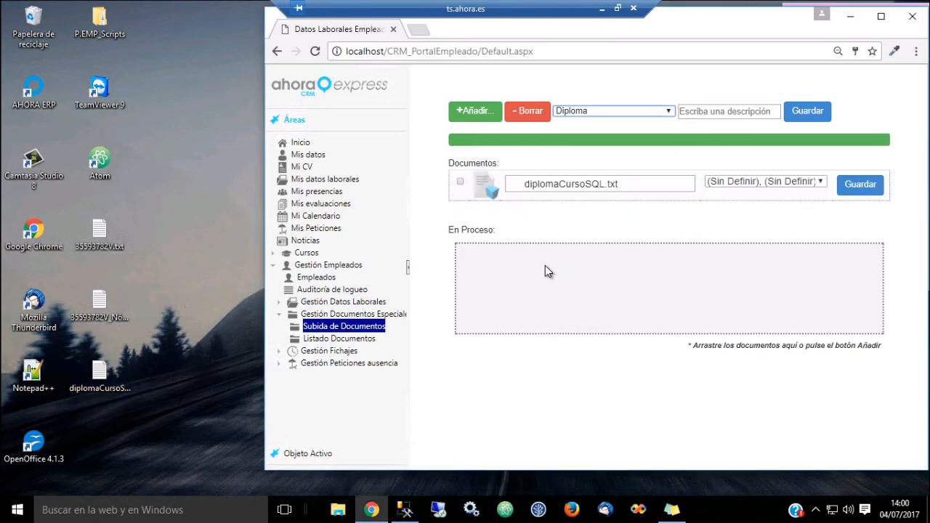
Rename the uploaded diploma as diplomaCursoSQL_2.txt, assign it to the test employee and accept the save notice.
click(603, 184)
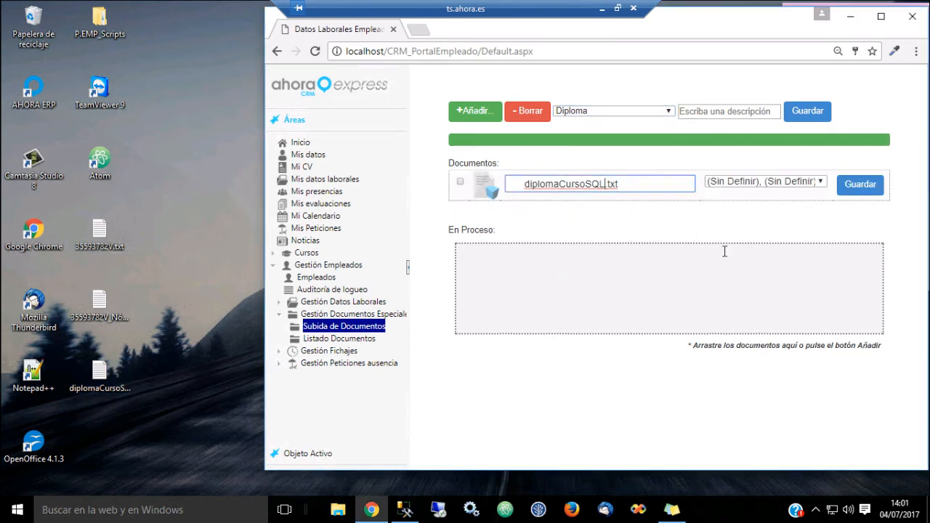
key(BackSpace)
text(_2.)
click(759, 181)
click(763, 207)
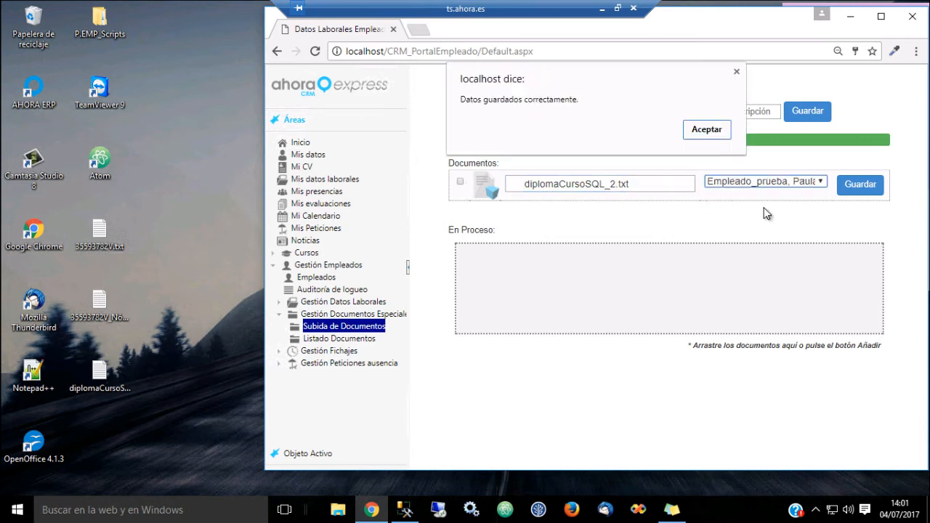
click(707, 129)
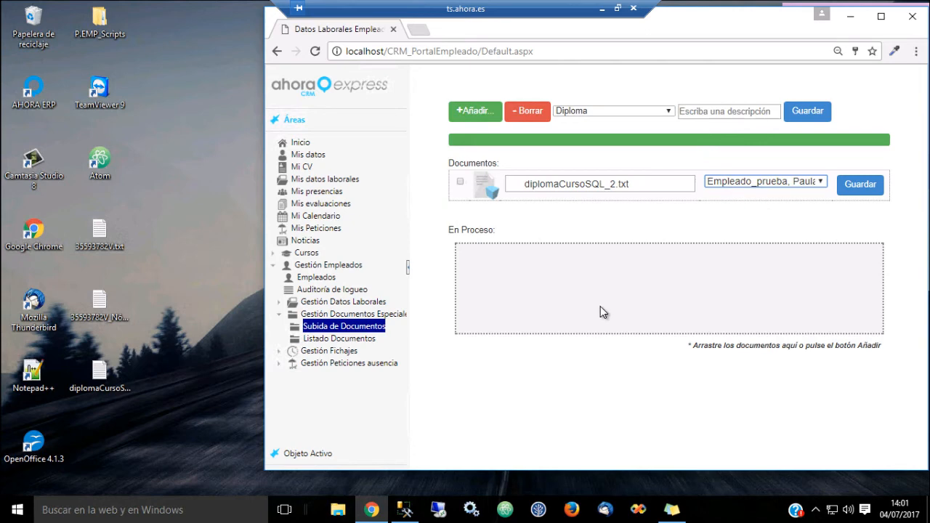
Reopen Subida de Documentos and add, as Nómina documents, the two desktop text files named with the employee's ID number.
click(356, 330)
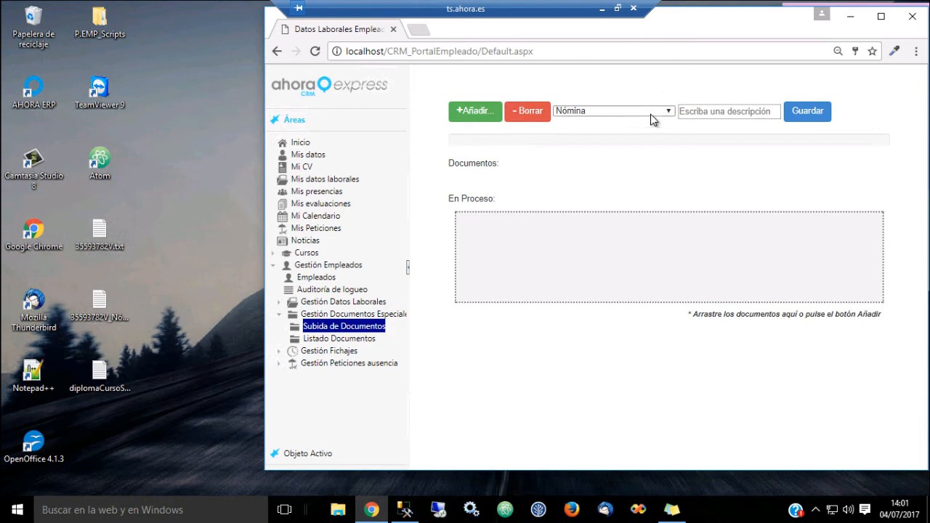
click(112, 308)
ctrl+click(99, 226)
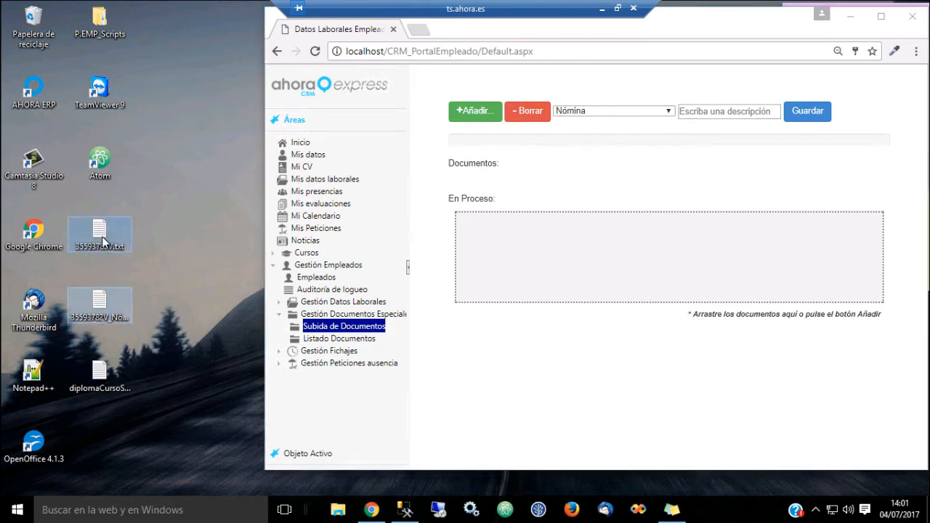
drag(101, 236, 594, 258)
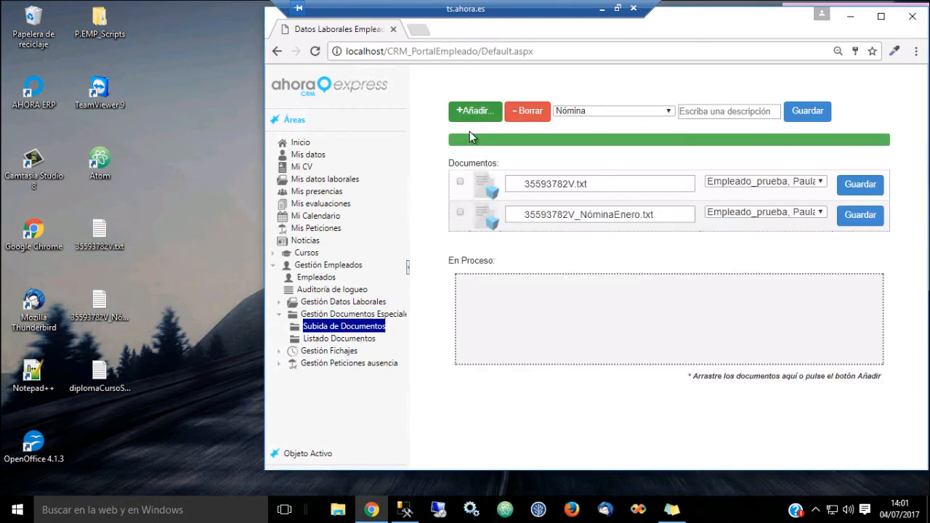
click(524, 352)
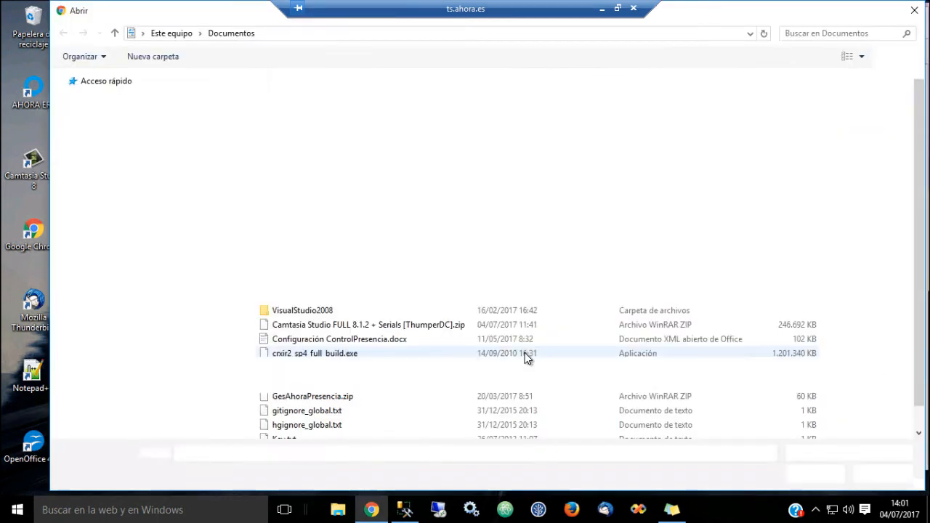
click(912, 12)
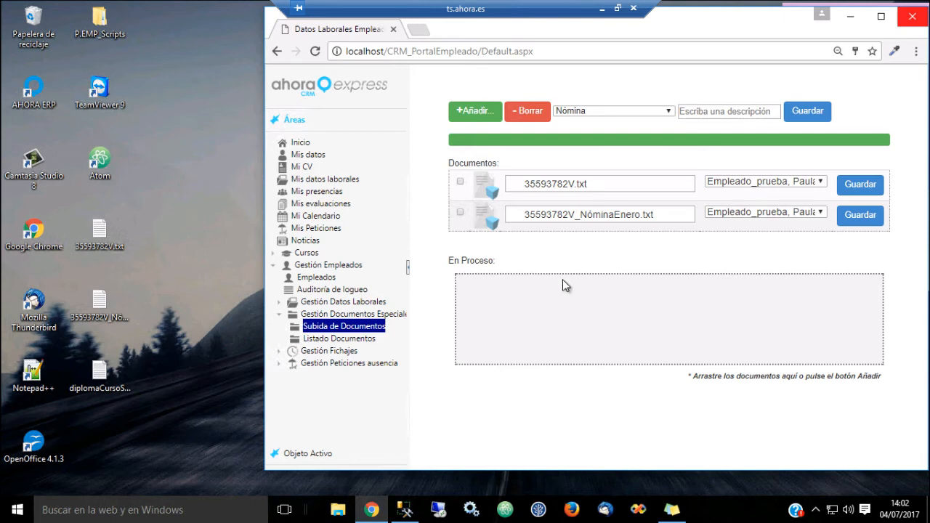
Apply the description Nómina Mes to both uploaded payroll documents and view Listado Documentos in a maximized browser window.
click(729, 111)
text(Nómina Mes)
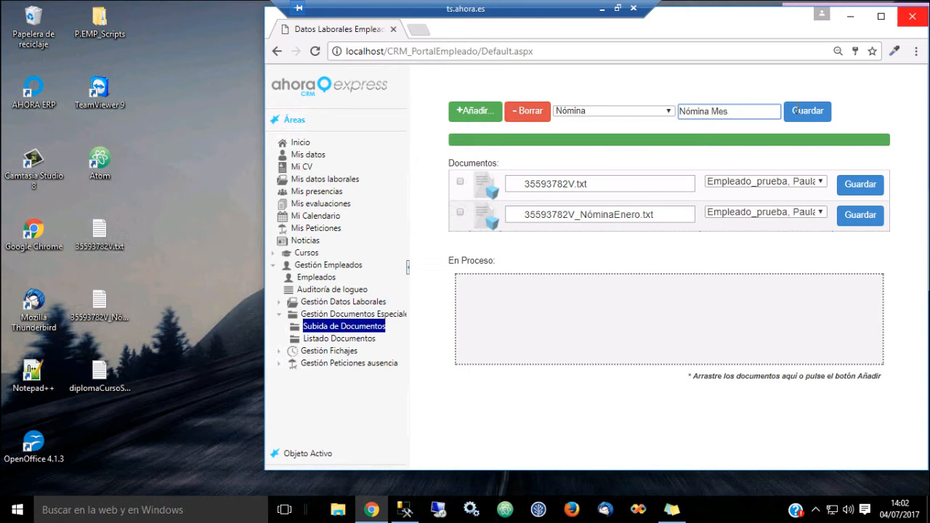
click(796, 111)
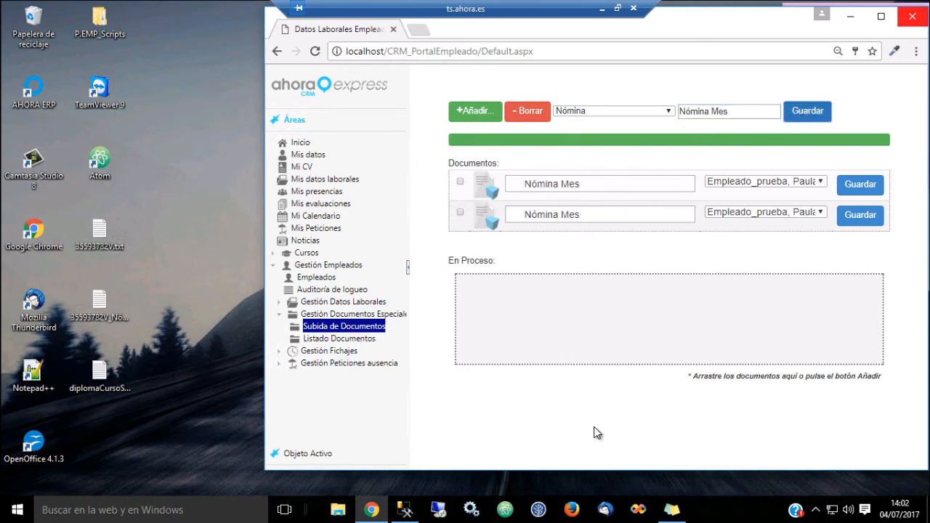
click(324, 340)
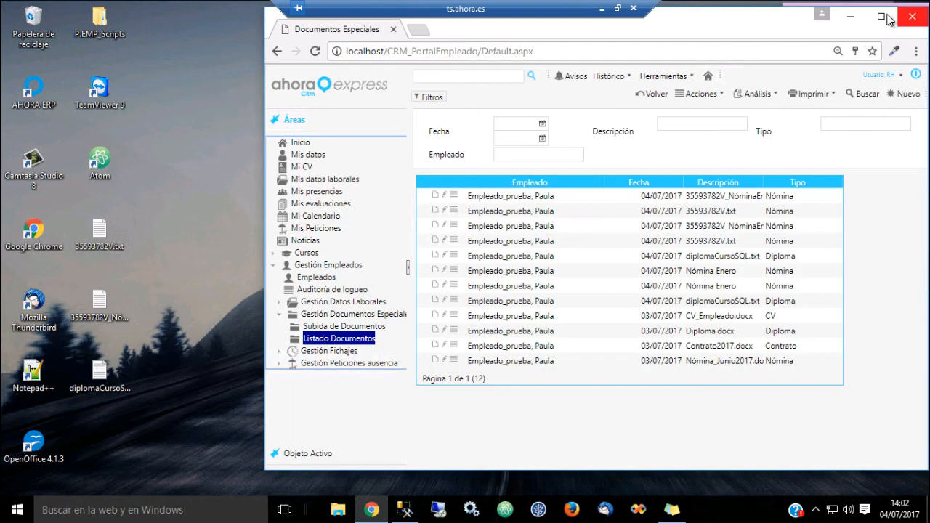
click(881, 18)
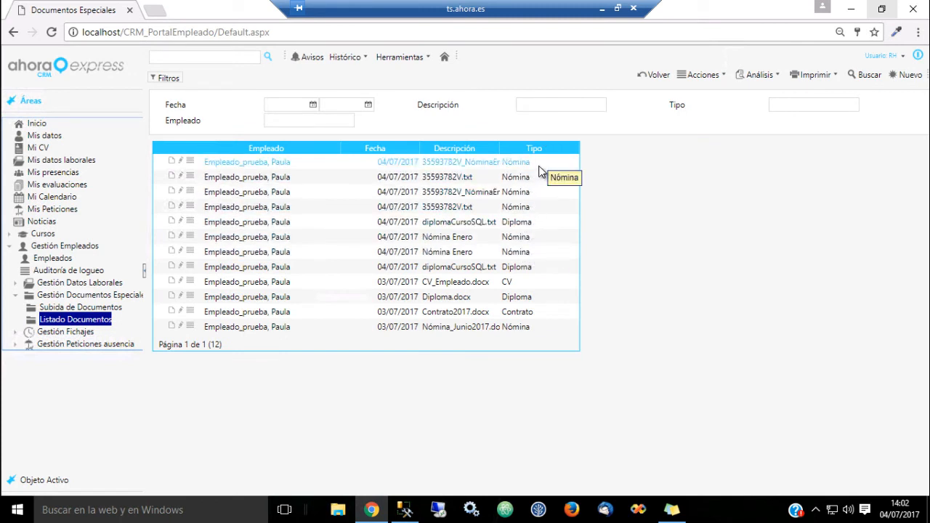
Switch from the special documents management to Control de presencia under Gestión Fichajes and filter the attendance records by the test employee.
click(13, 298)
click(15, 309)
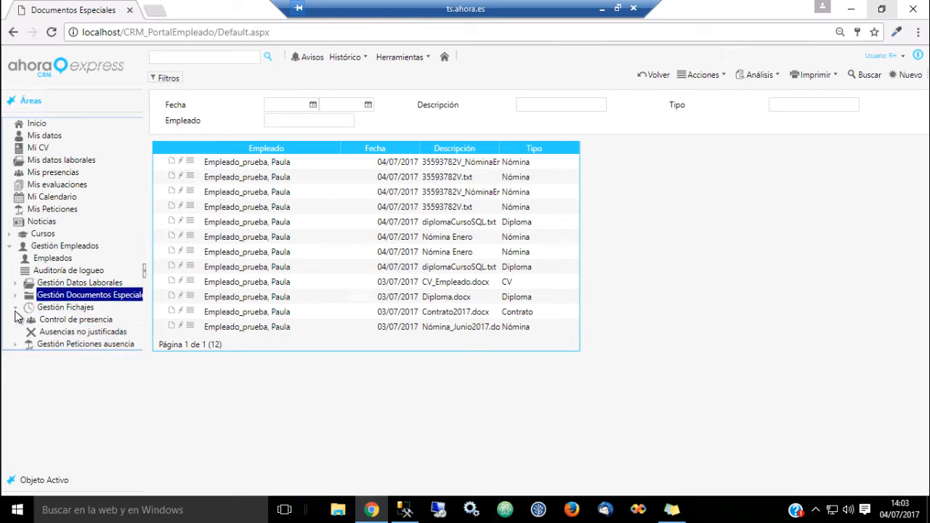
click(100, 320)
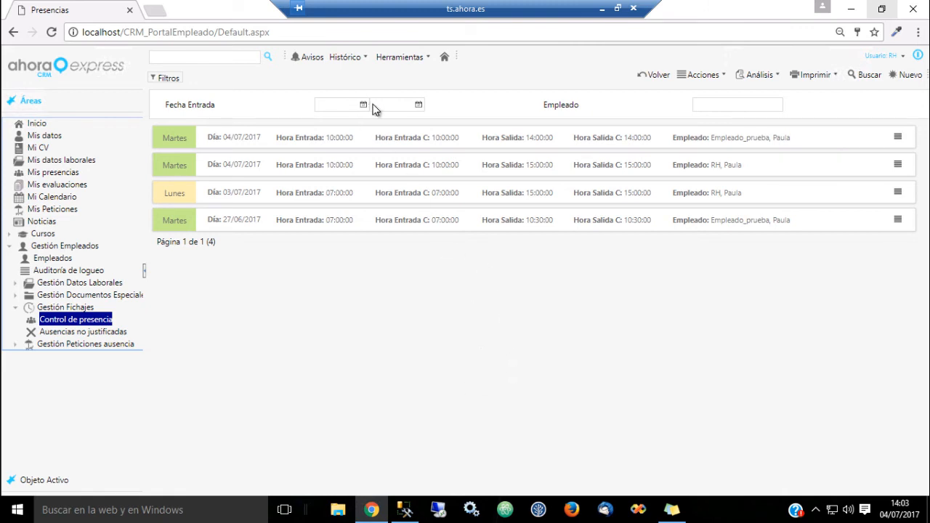
click(760, 103)
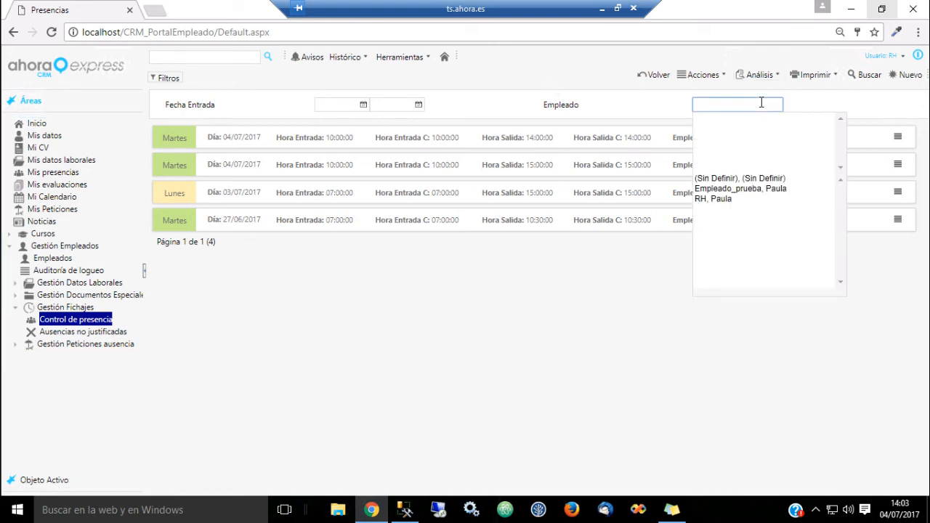
click(738, 190)
click(871, 75)
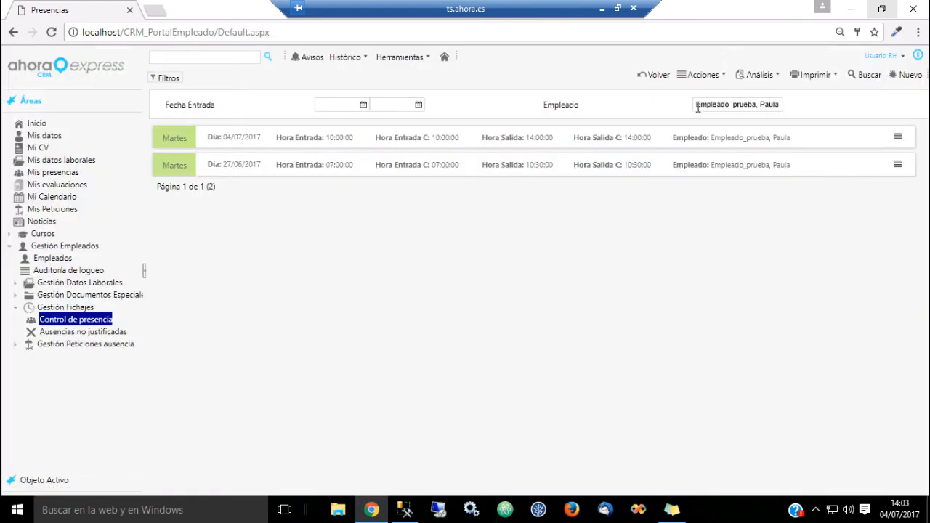
Edit the test employee's 04/07/2017 attendance record, setting the entry time to 10:05:00, and run the change.
click(899, 140)
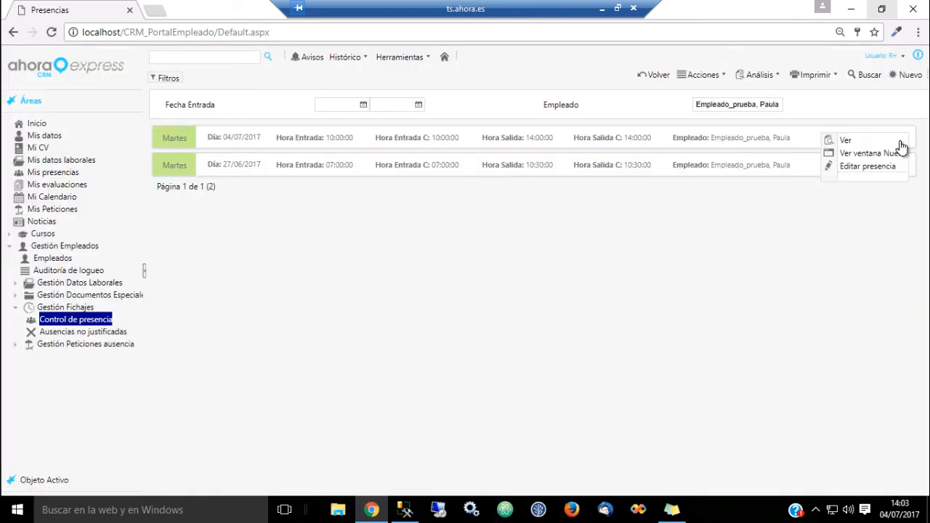
click(870, 166)
click(569, 201)
text(5:00)
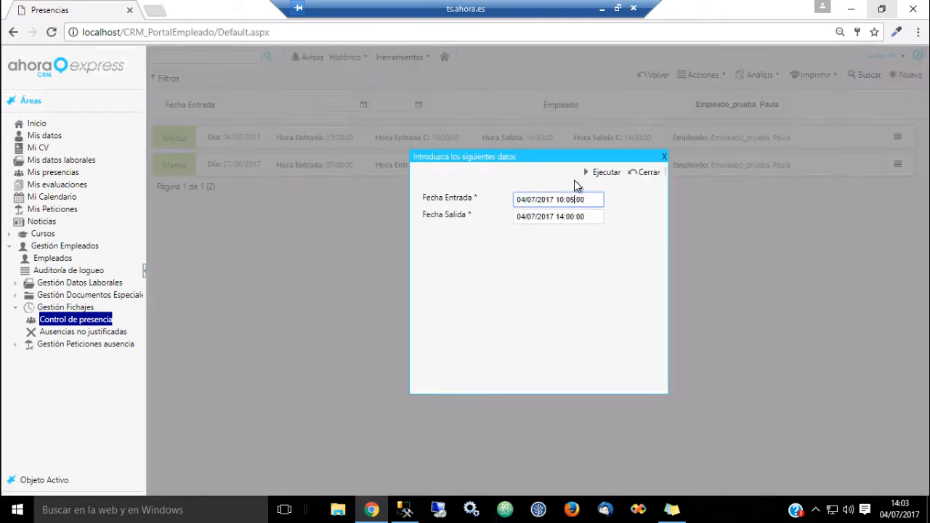
click(607, 175)
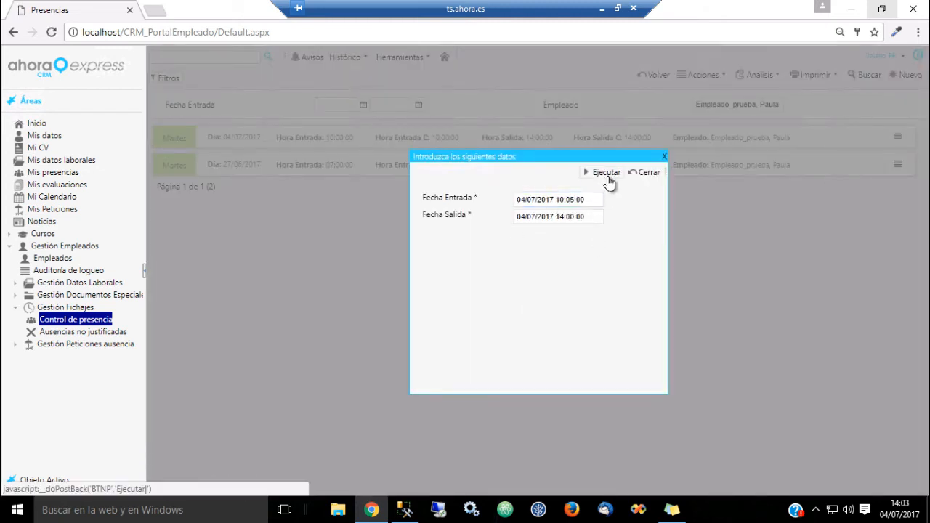
click(653, 175)
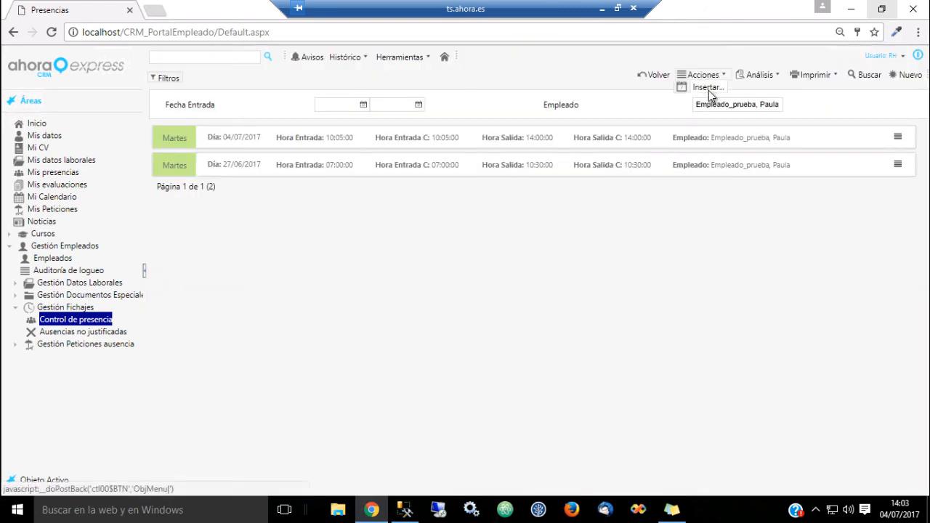
Insert an attendance record for the HR employee on 04/07/2017 from 15:40 to 19:00 and reload the unfiltered Control de presencia list.
click(708, 88)
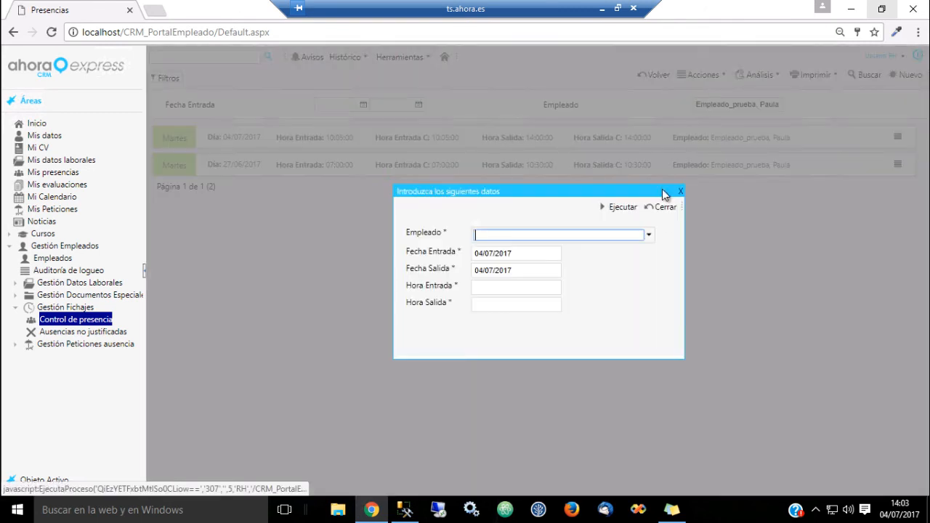
click(648, 234)
click(501, 269)
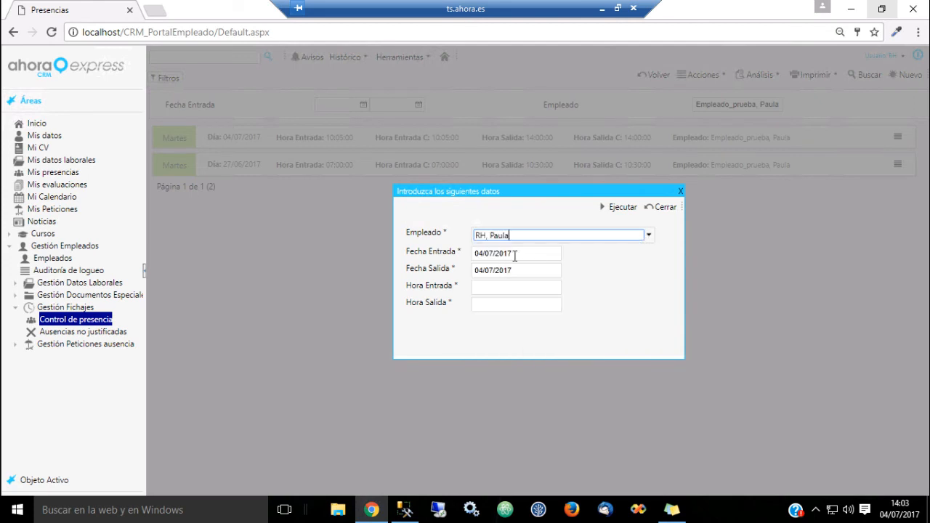
click(518, 286)
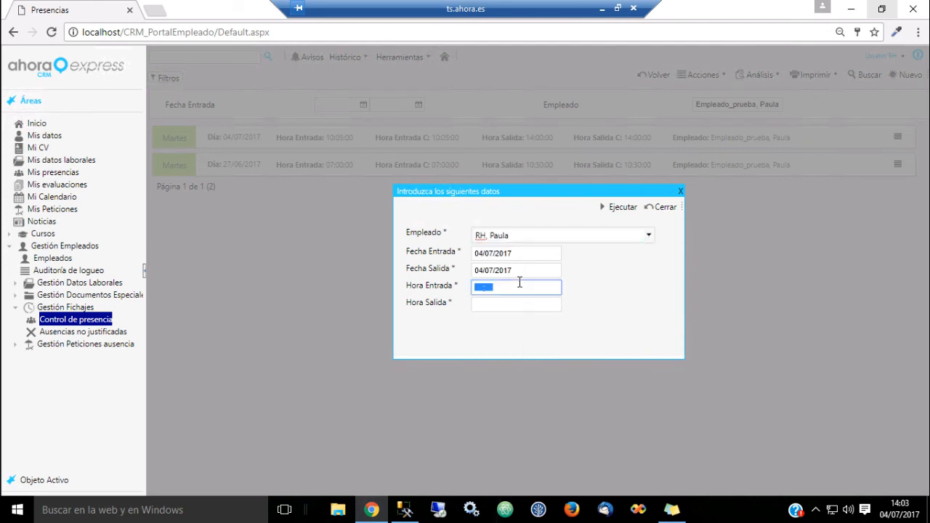
text(15:40)
click(528, 305)
text(1900)
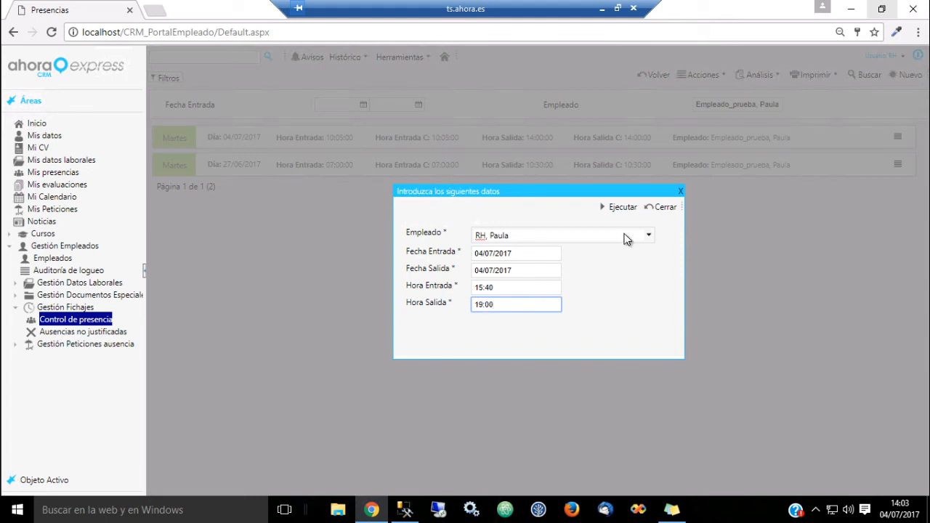
click(623, 210)
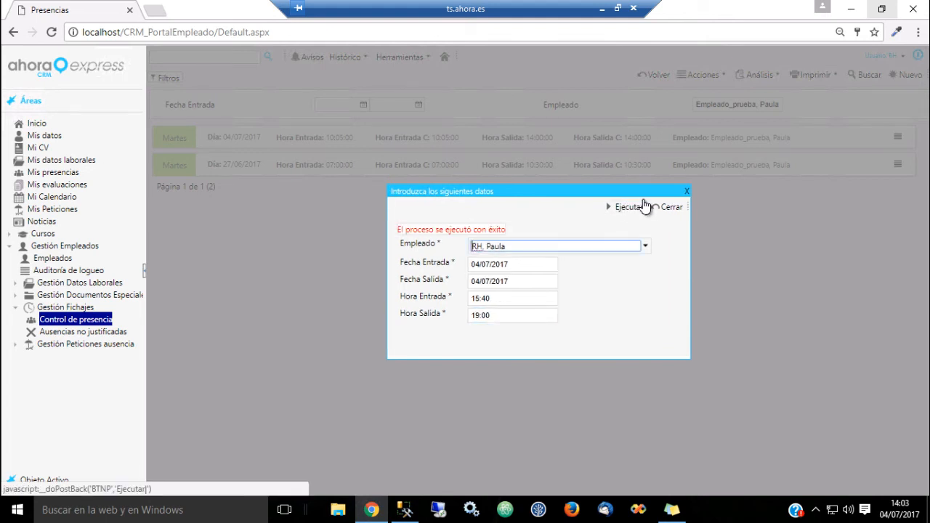
click(669, 210)
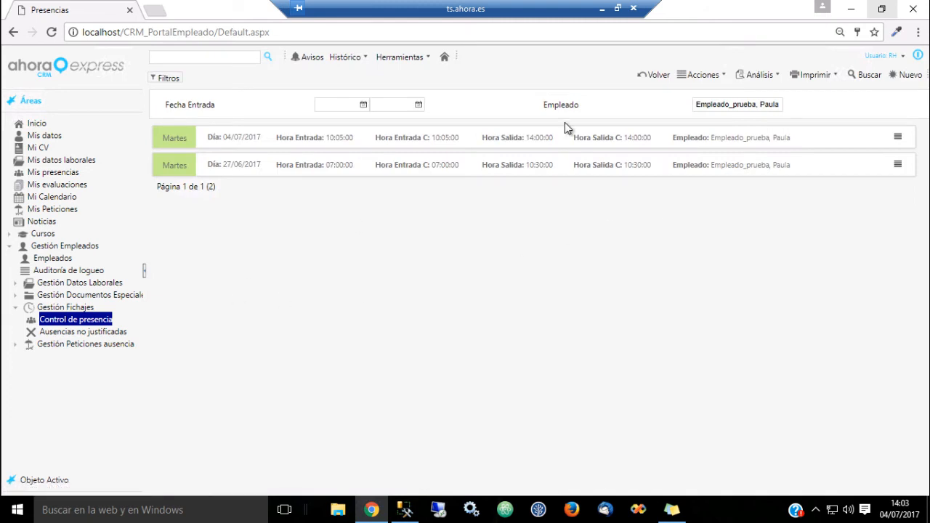
click(105, 320)
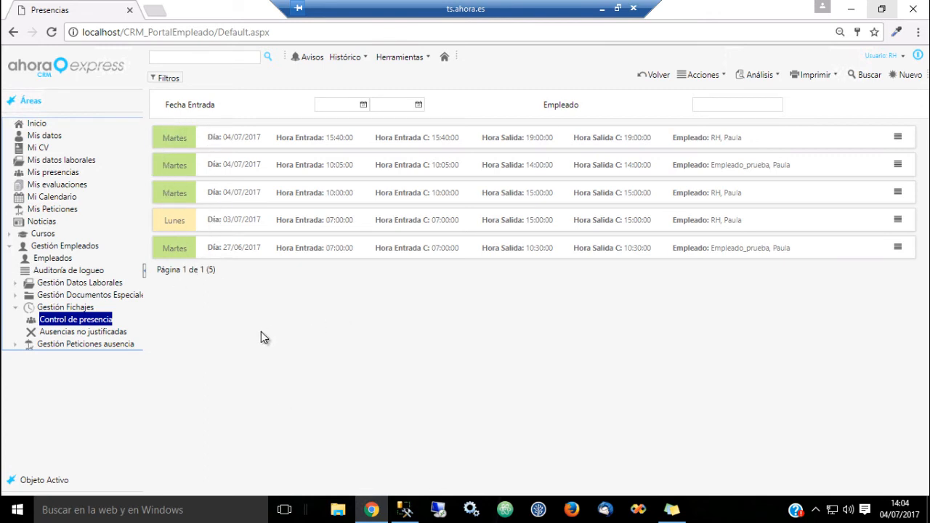
Review Ausencias no justificadas, and open Listado Peticiones under Gestión Peticiones ausencia.
click(111, 334)
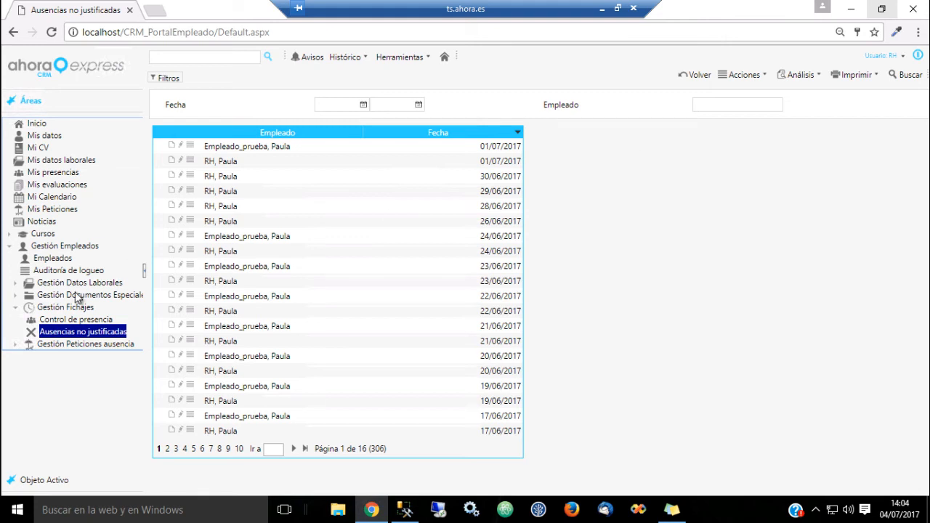
click(15, 308)
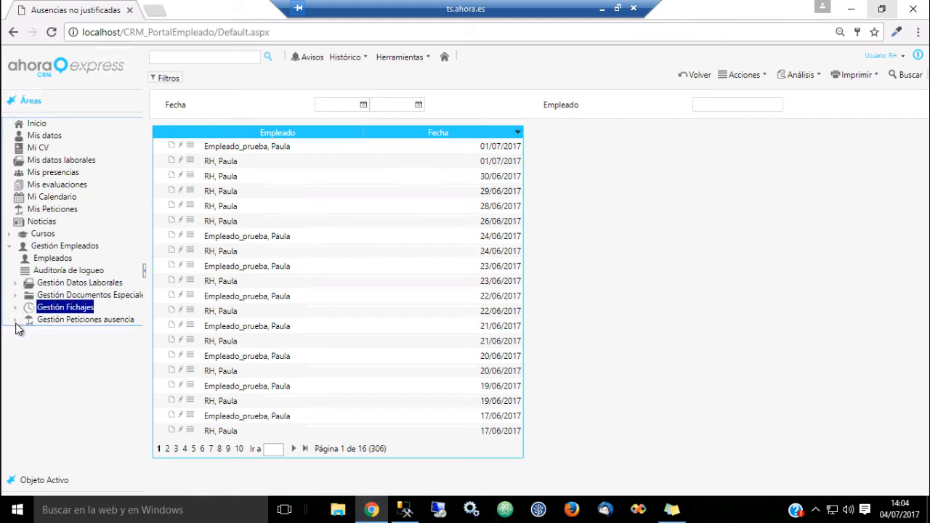
click(15, 321)
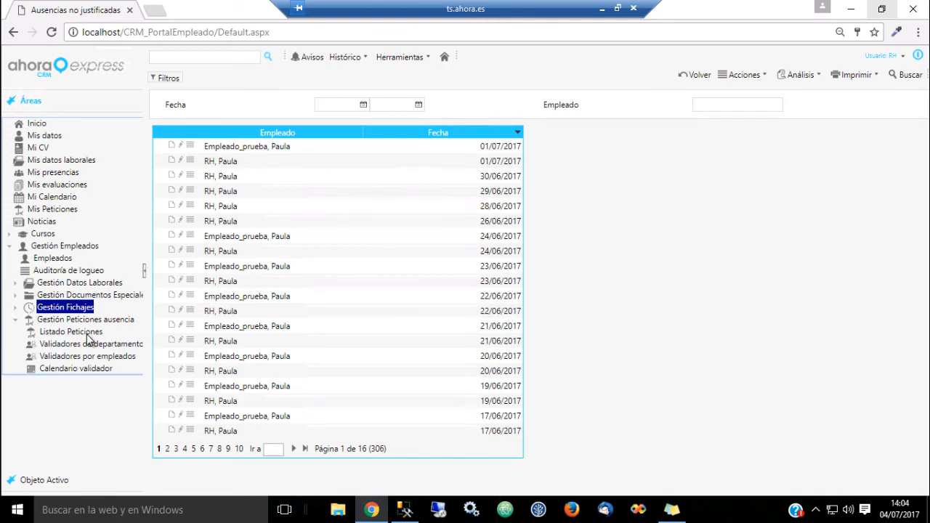
click(87, 335)
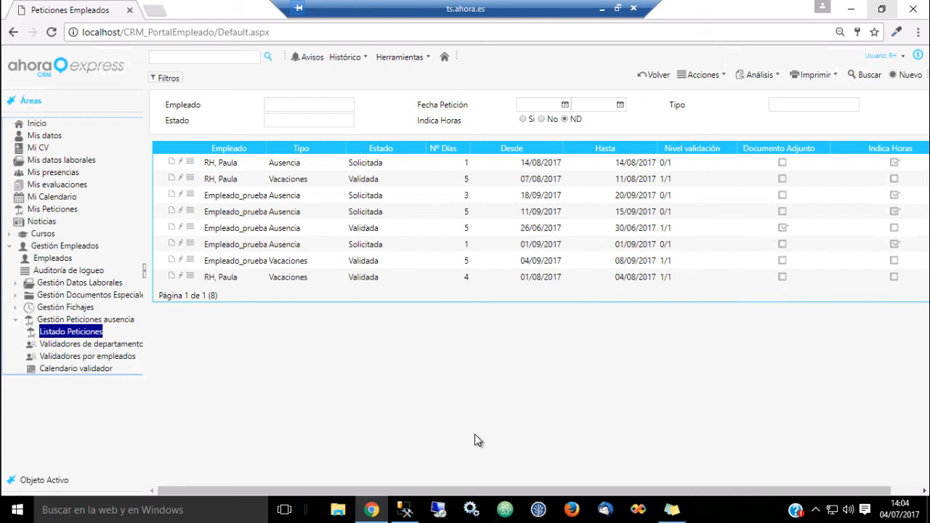
Compare the validator assignments in Validadores de departamento and Validadores por empleados.
click(107, 347)
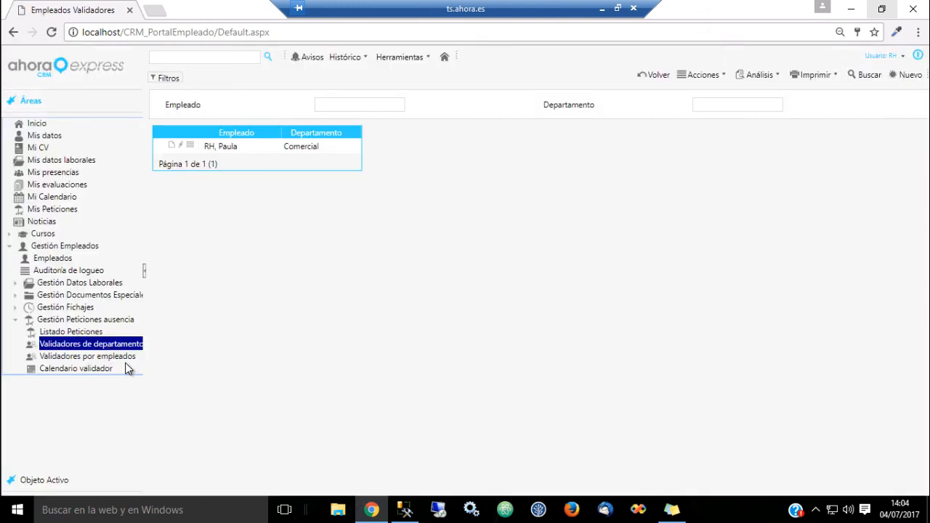
click(127, 355)
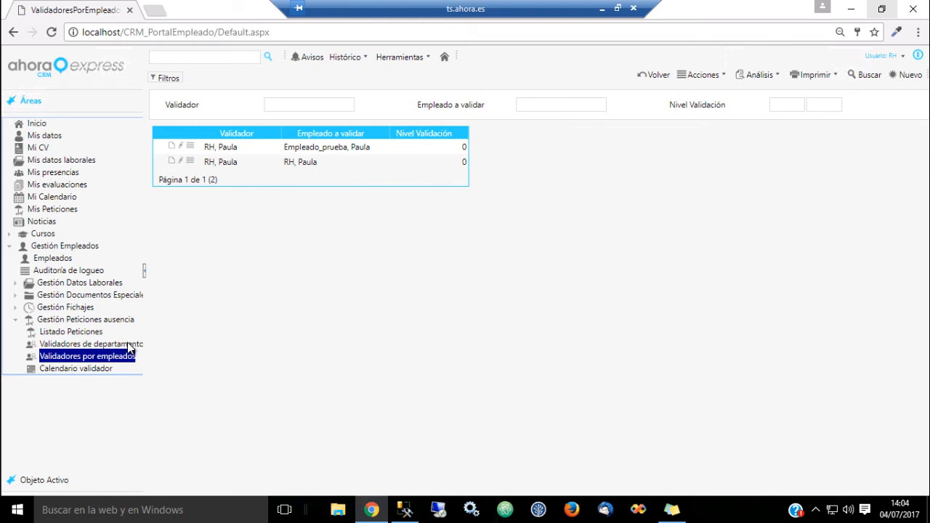
click(128, 345)
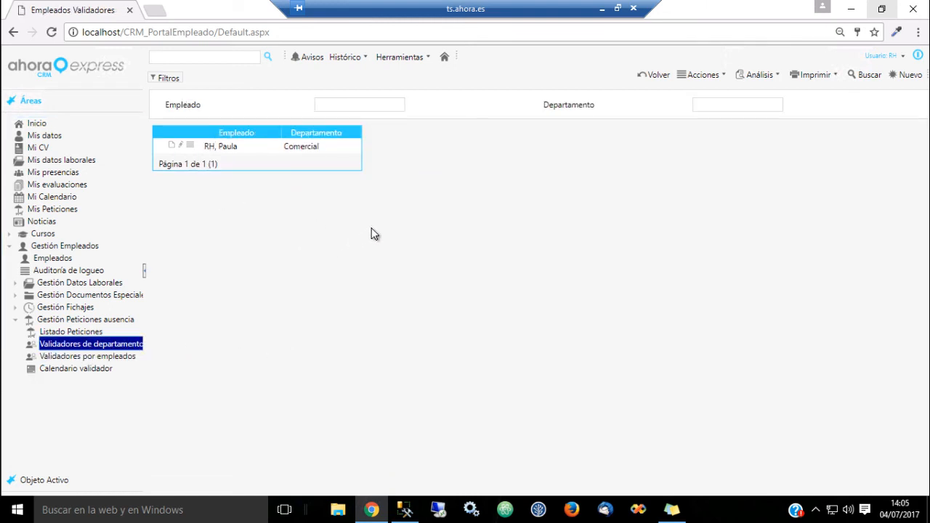
click(100, 356)
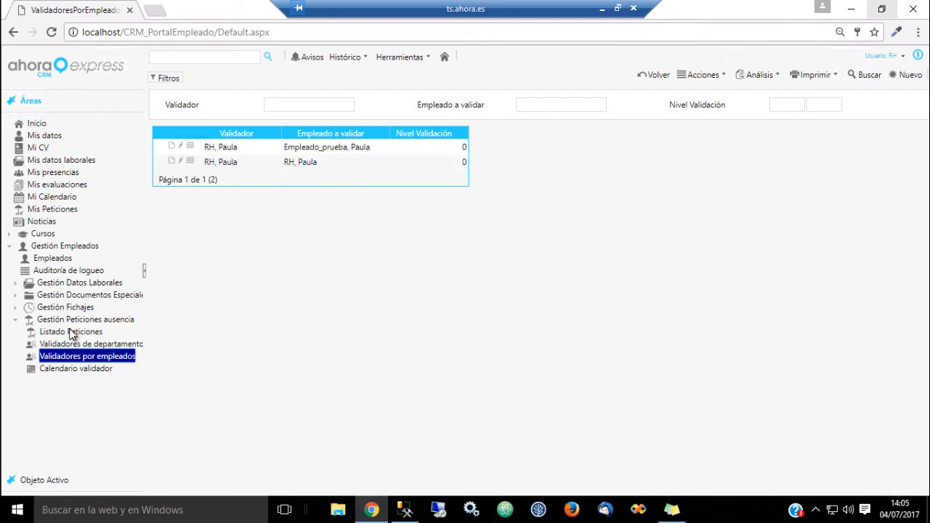
Open Calendario validador and examine the marked August and September absences and the list of requests to validate.
click(75, 369)
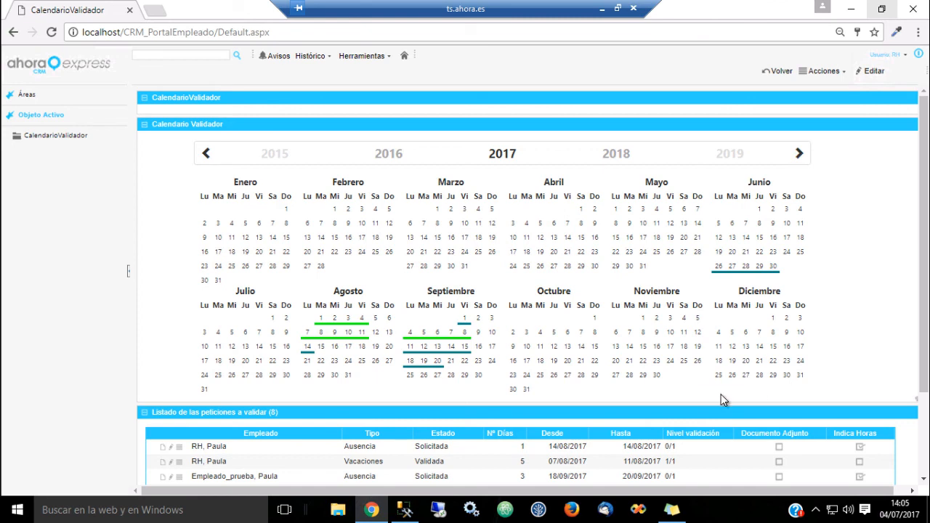
mouse_move(338, 335)
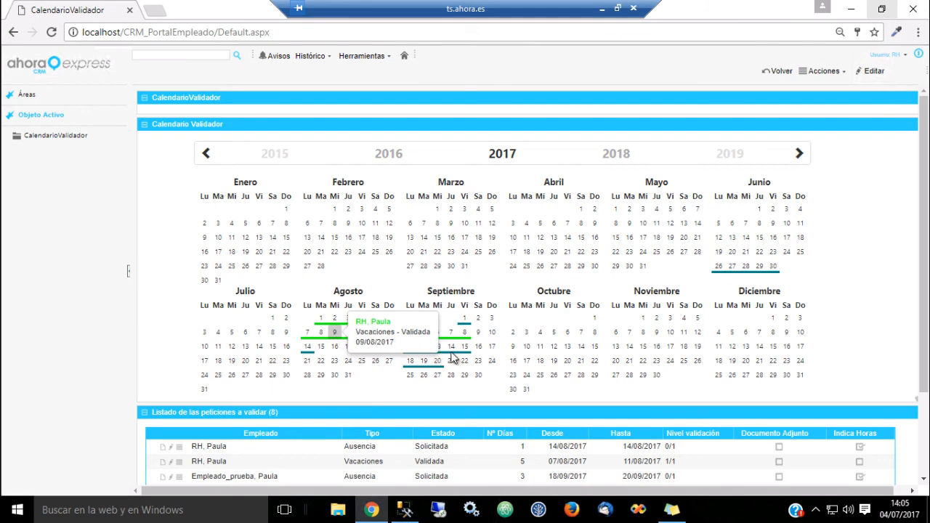
mouse_move(451, 353)
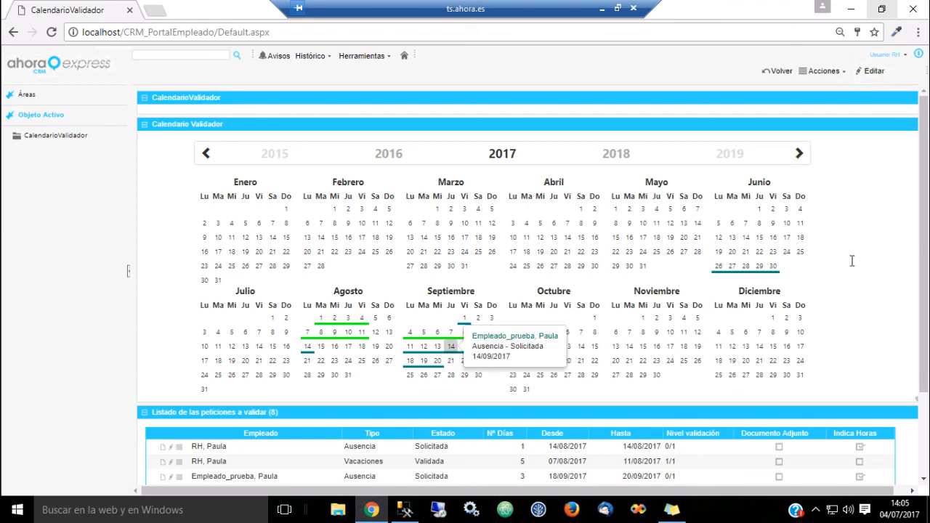
scroll(921, 247, down, 2)
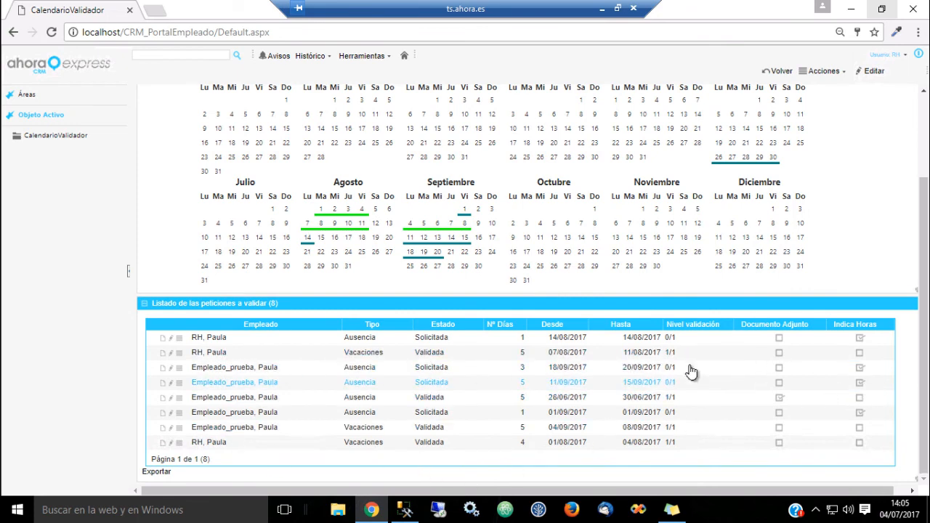
Show the available actions for the 14/08/2017 absence in the list of requests to validate.
click(92, 89)
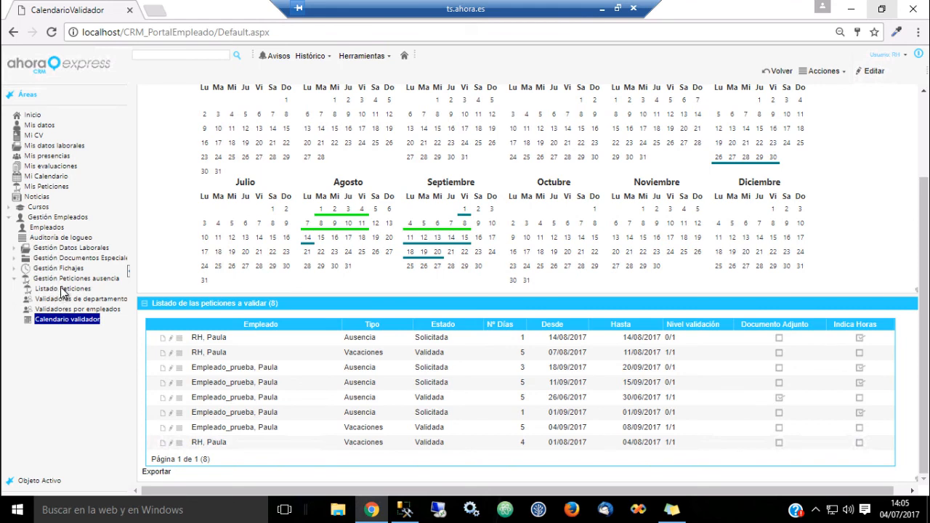
click(180, 338)
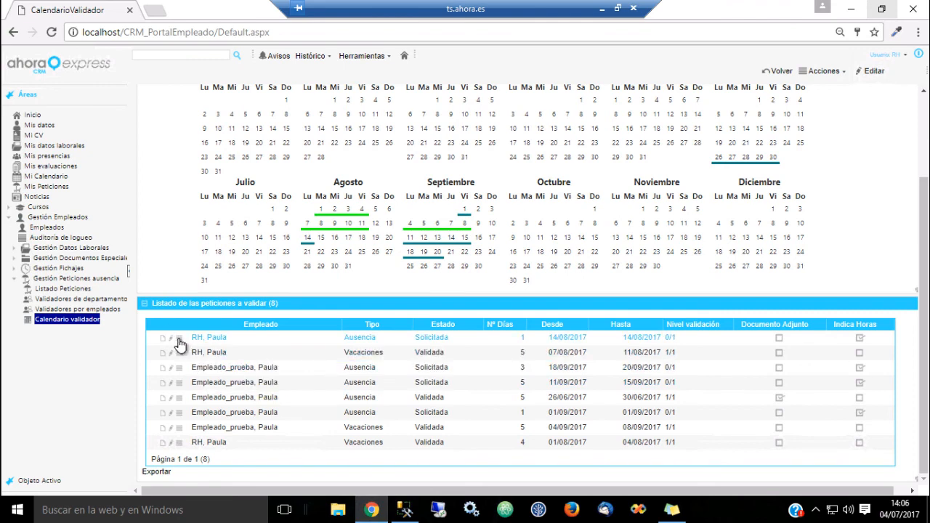
click(179, 340)
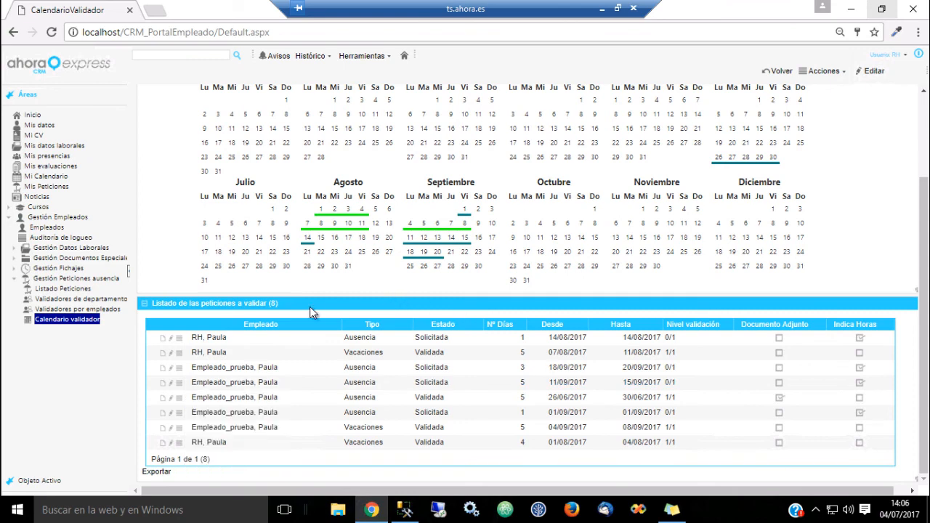
Change the 07/08/2017 to 11/08/2017 vacation request back to solicitada and reload Calendario validador.
click(182, 354)
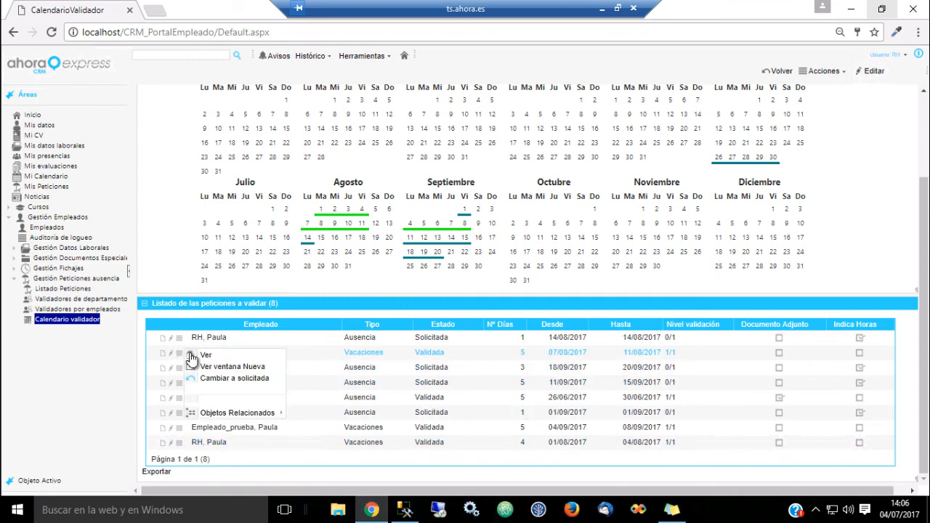
click(247, 378)
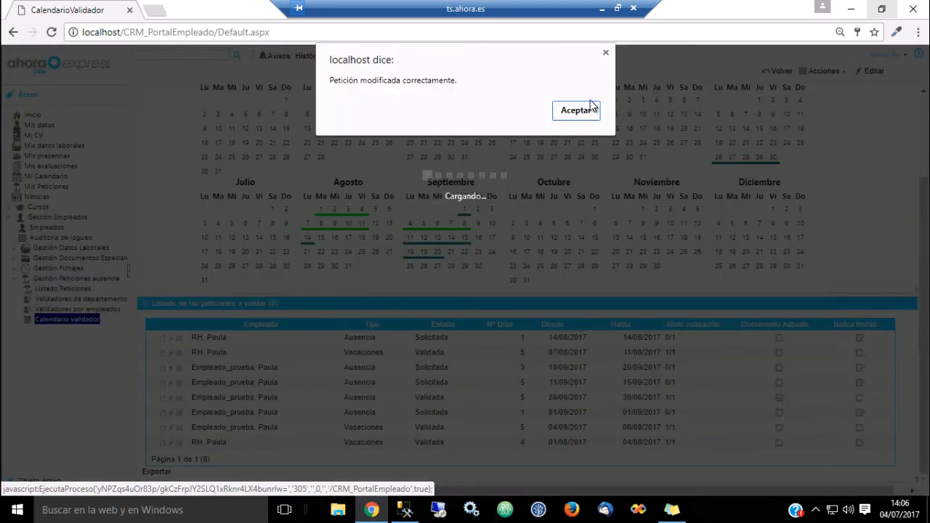
click(575, 110)
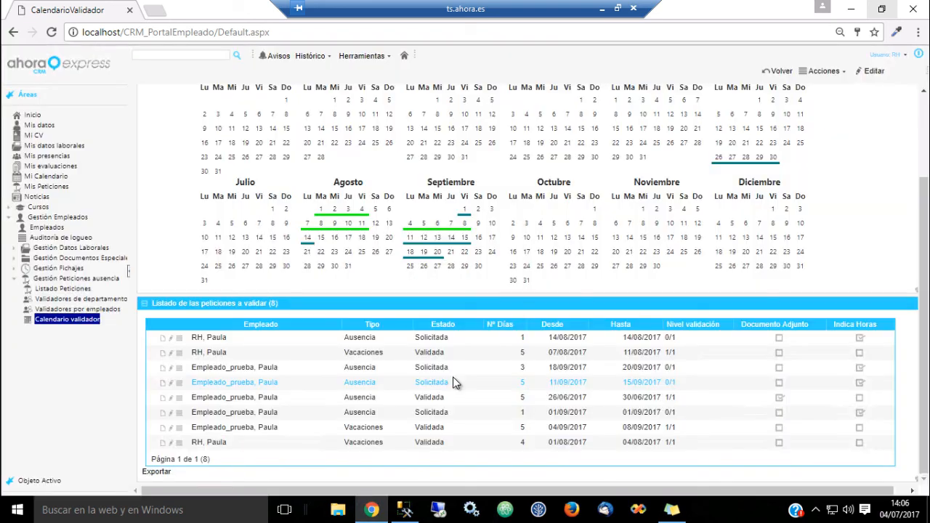
click(92, 321)
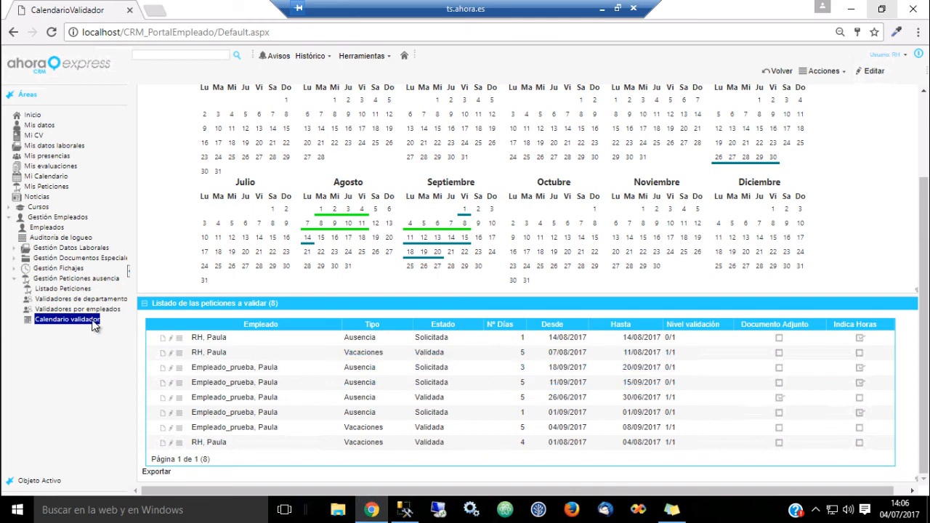
scroll(809, 245, down, 3)
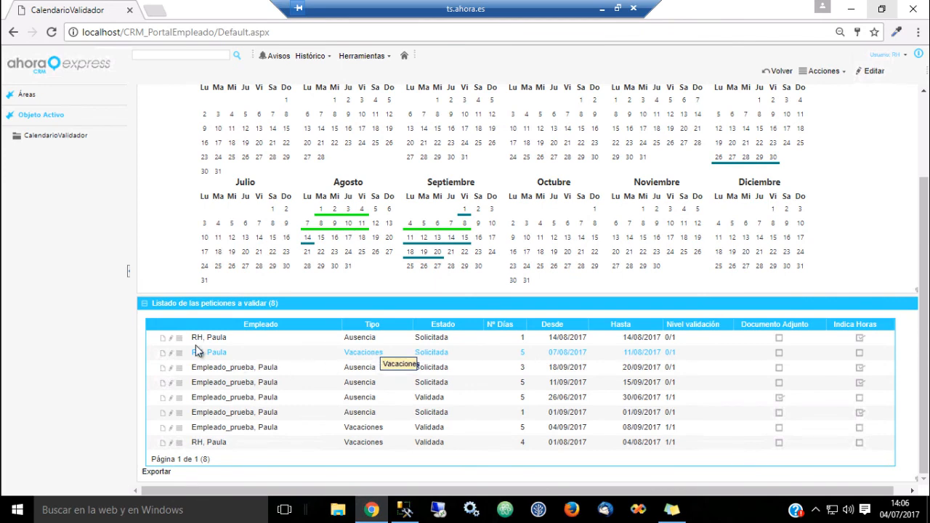
Delete the 07/08/2017 to 11/08/2017 vacation request from the list of requests to validate.
click(179, 356)
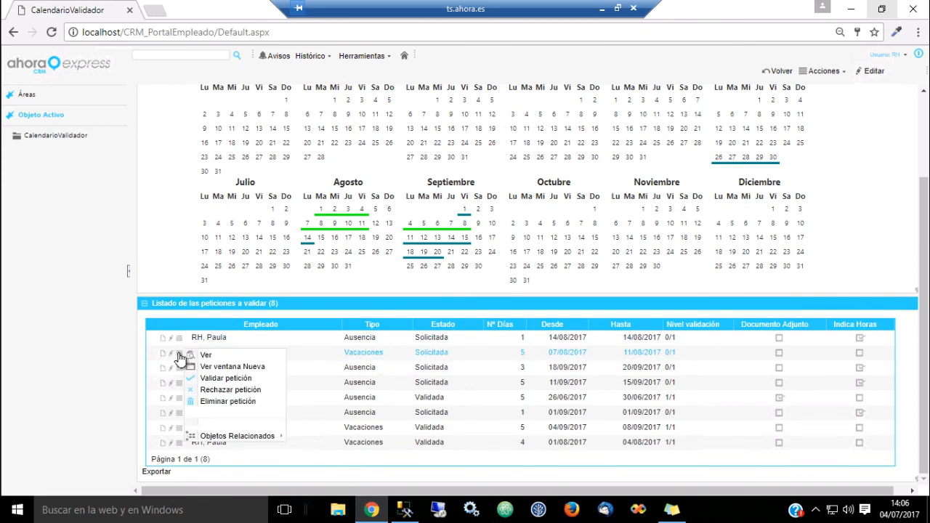
click(242, 403)
click(576, 110)
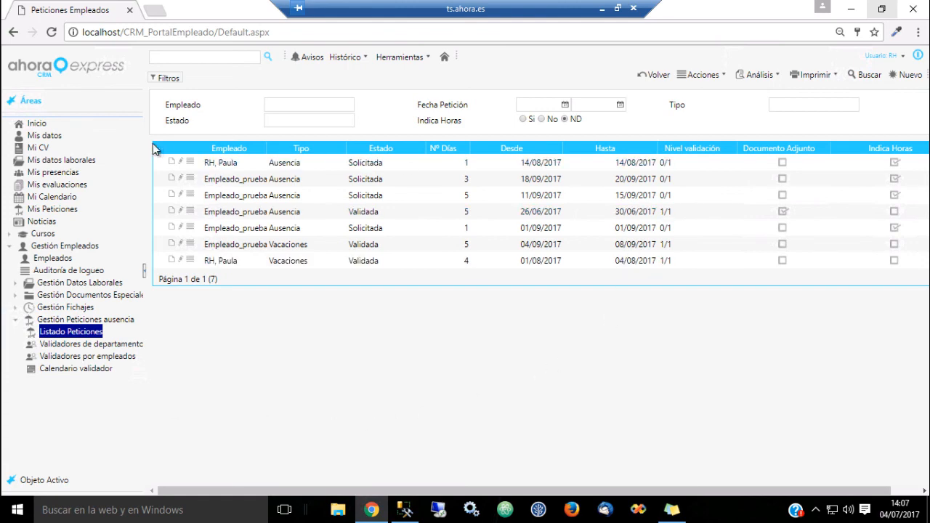
In Listado Peticiones, validate the 14/08/2017 absence and reject the 18/09/2017 to 20/09/2017 absence with the reason "prueba".
click(190, 161)
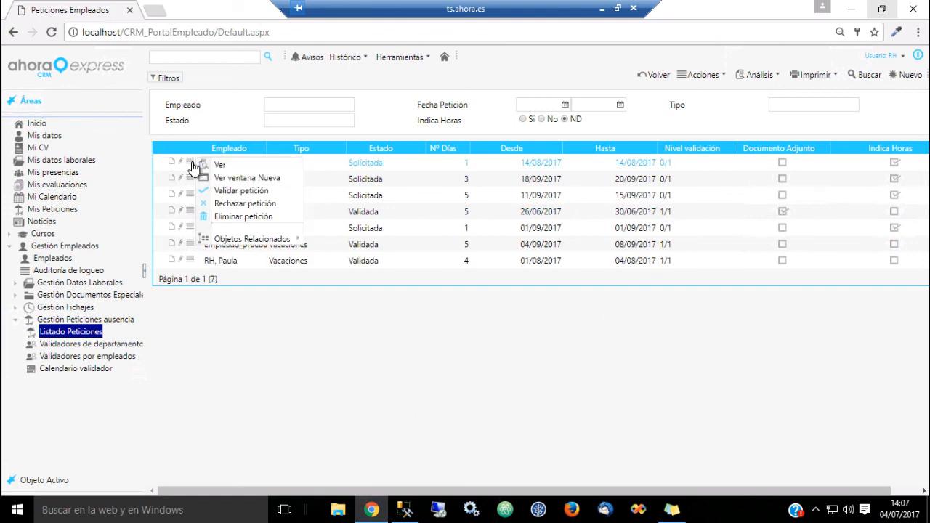
click(243, 191)
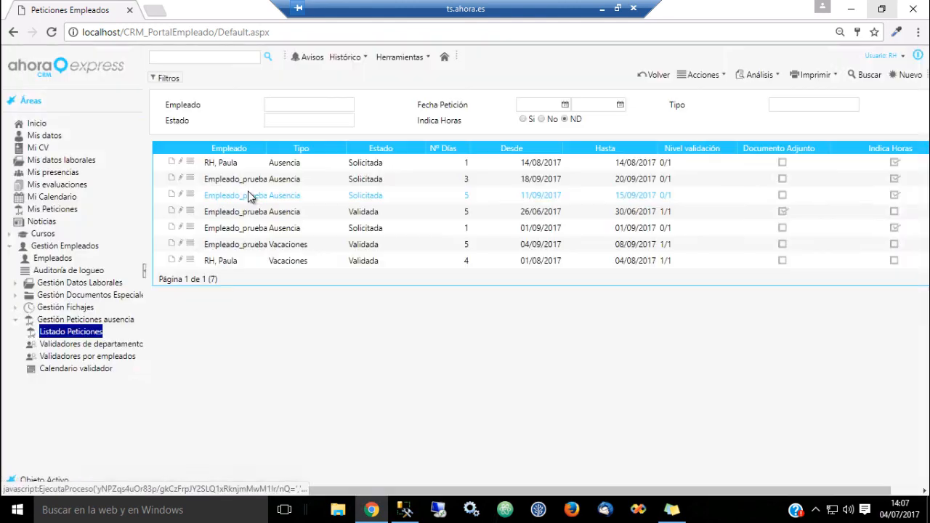
click(190, 178)
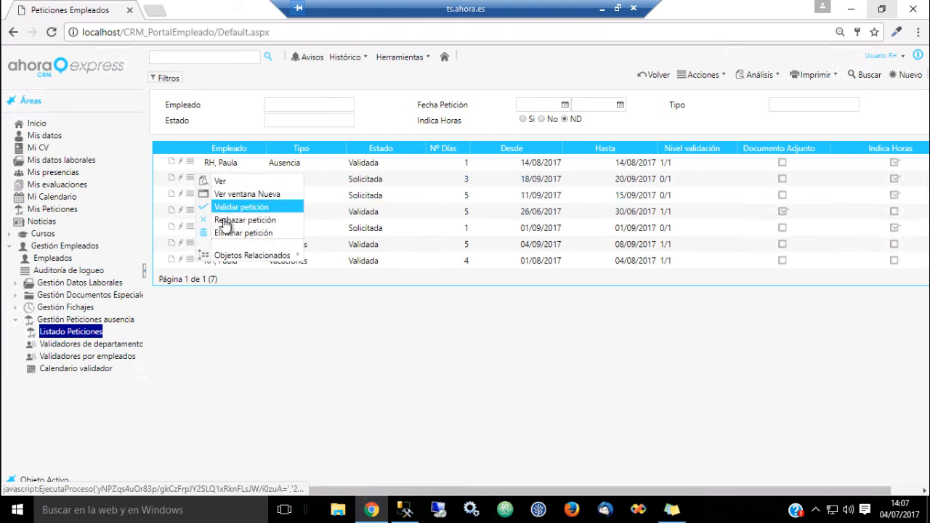
click(274, 217)
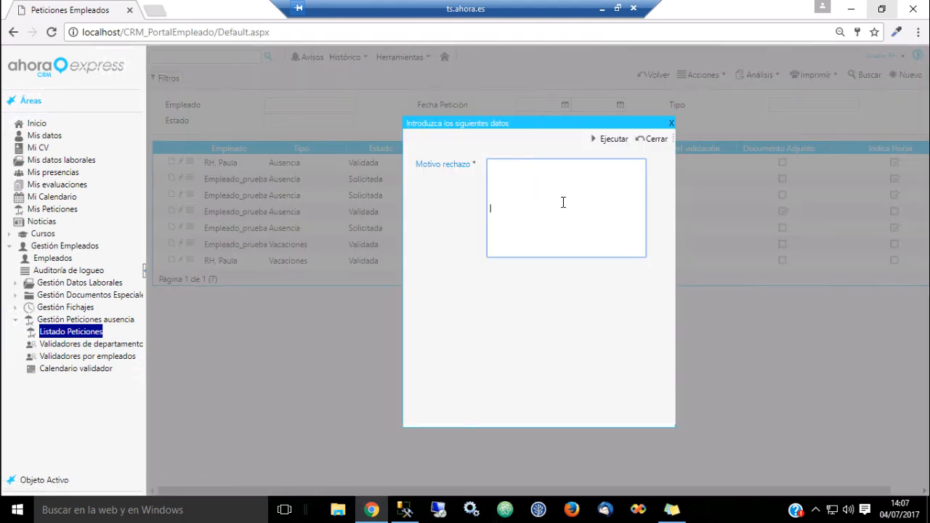
text(prueba)
click(612, 139)
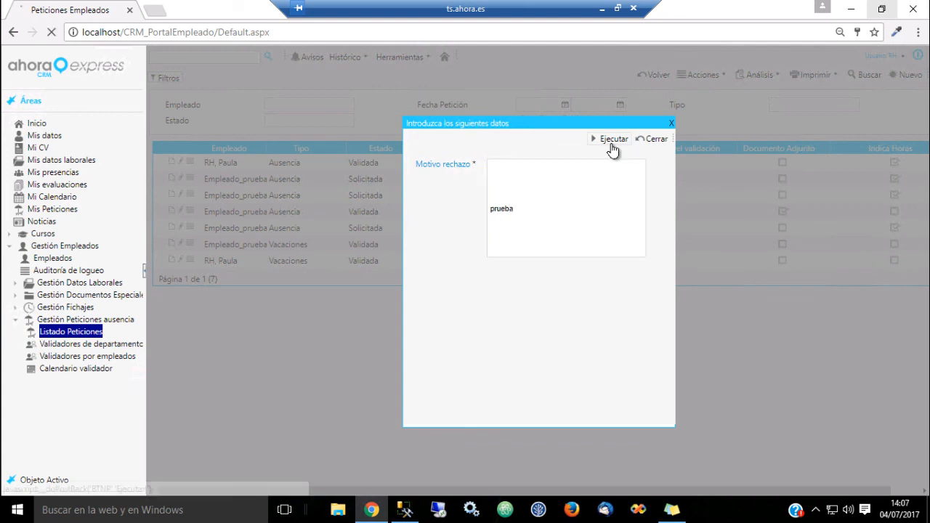
click(656, 139)
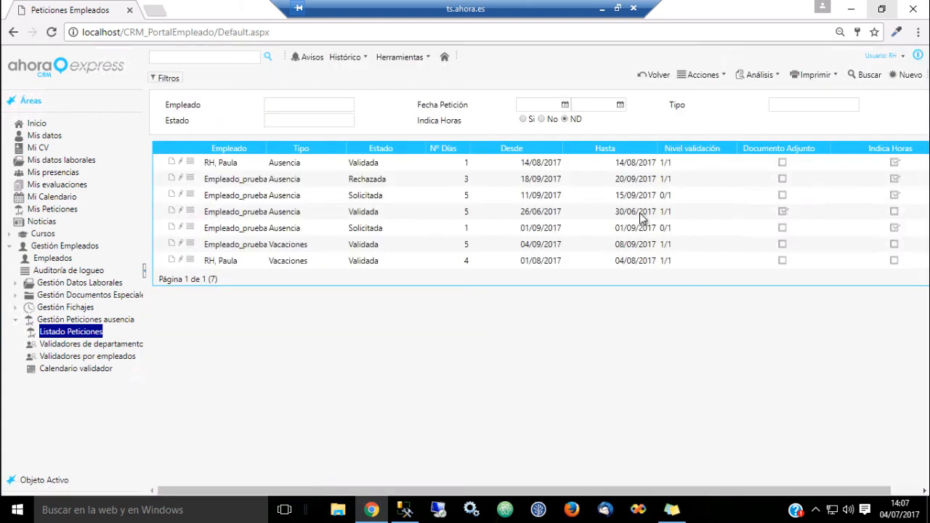
Review the assignments in Validadores por empleados under Gestión Peticiones ausencia, and open Mi Calendario.
click(29, 318)
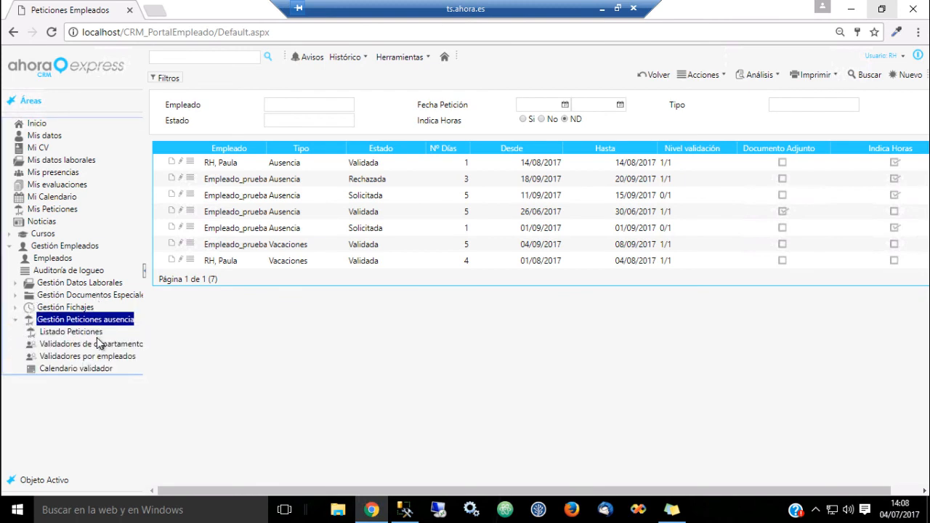
click(107, 356)
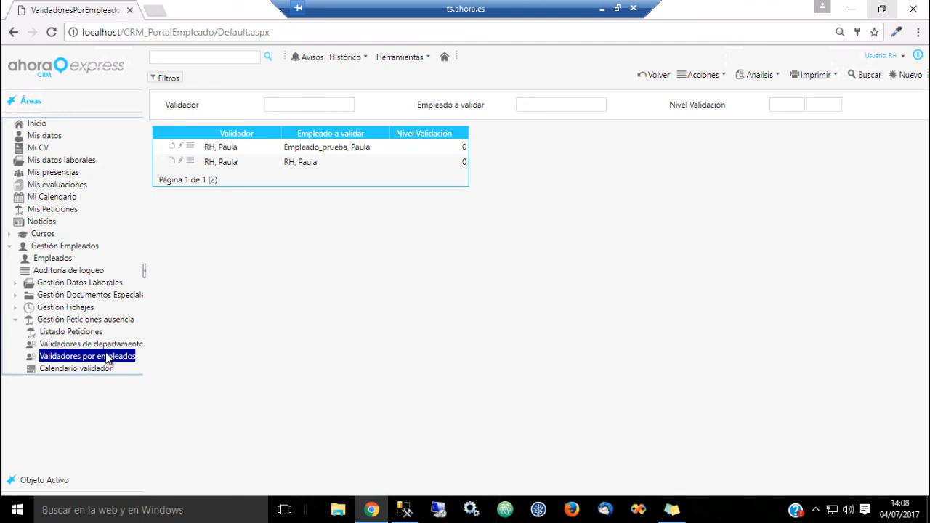
click(63, 199)
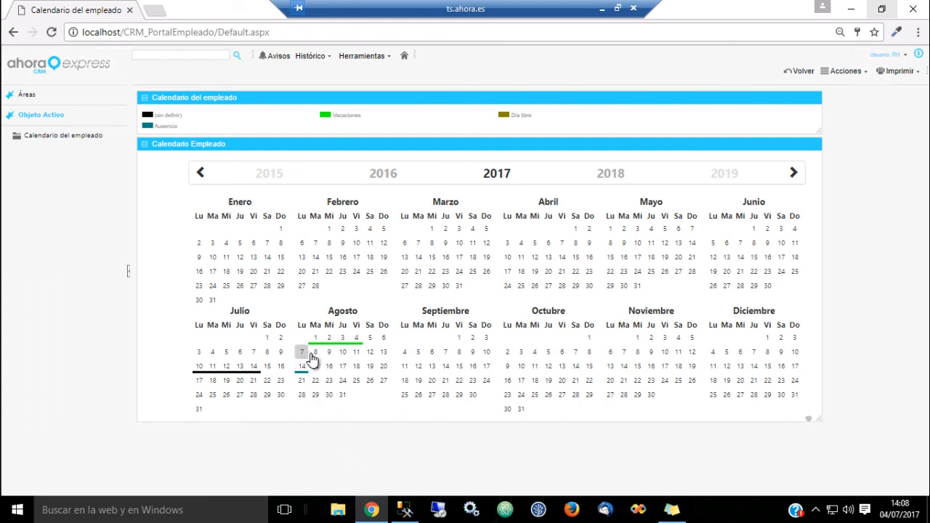
Start a full-day request from 07/08/2017 to 08/08/2017 in the employee calendar with the type Vacaciones.
drag(310, 356, 318, 356)
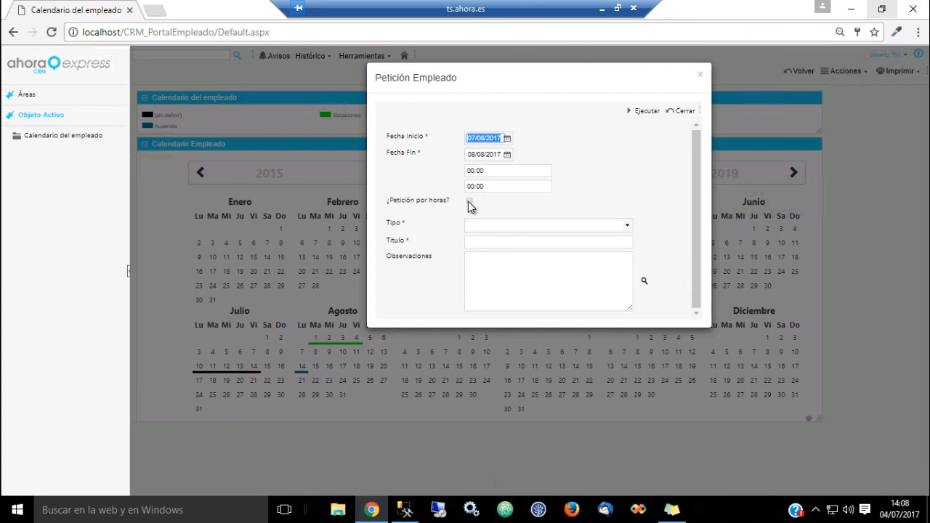
click(468, 201)
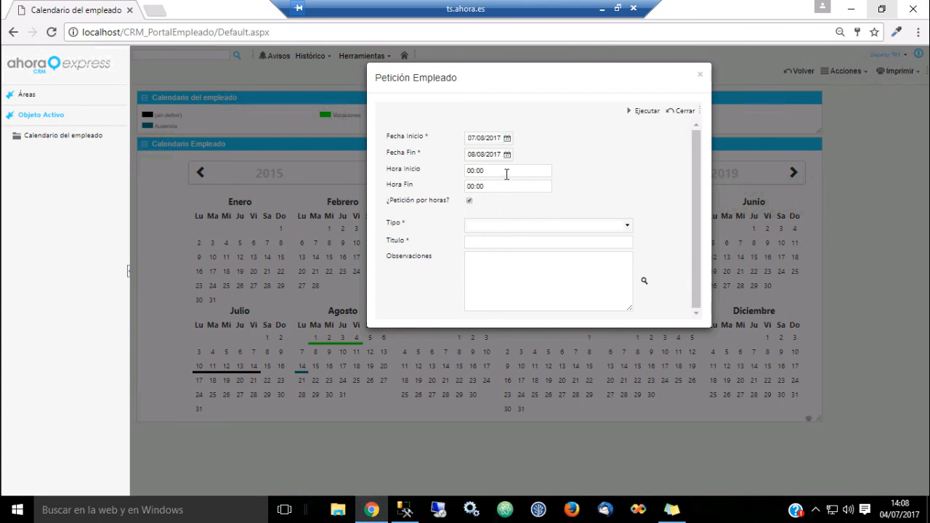
click(469, 201)
click(627, 226)
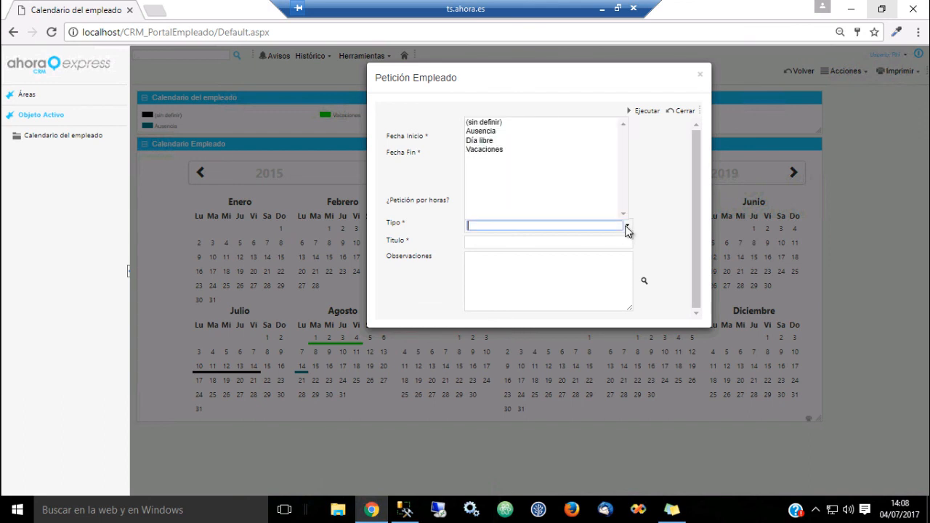
click(484, 149)
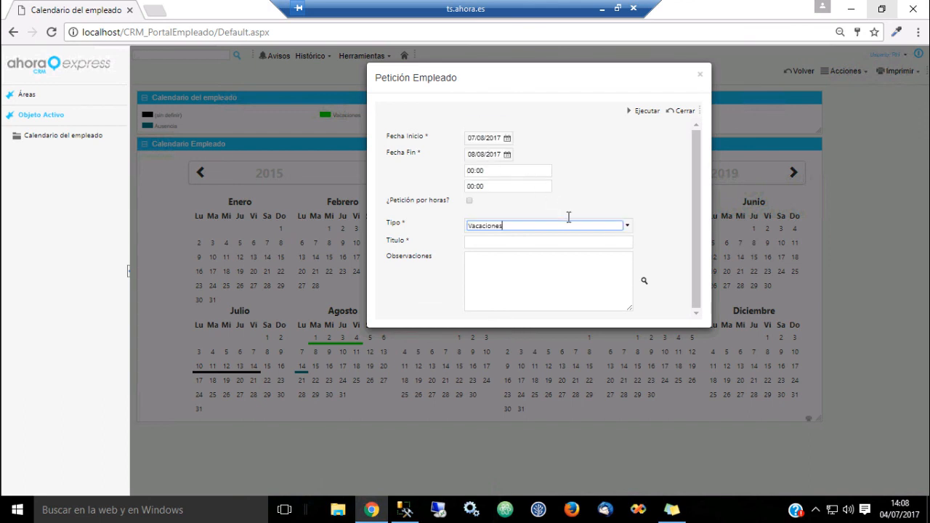
Title the request "Vacaciones RH", submit it, and check the status of 07/08/2017 in the calendar.
click(561, 242)
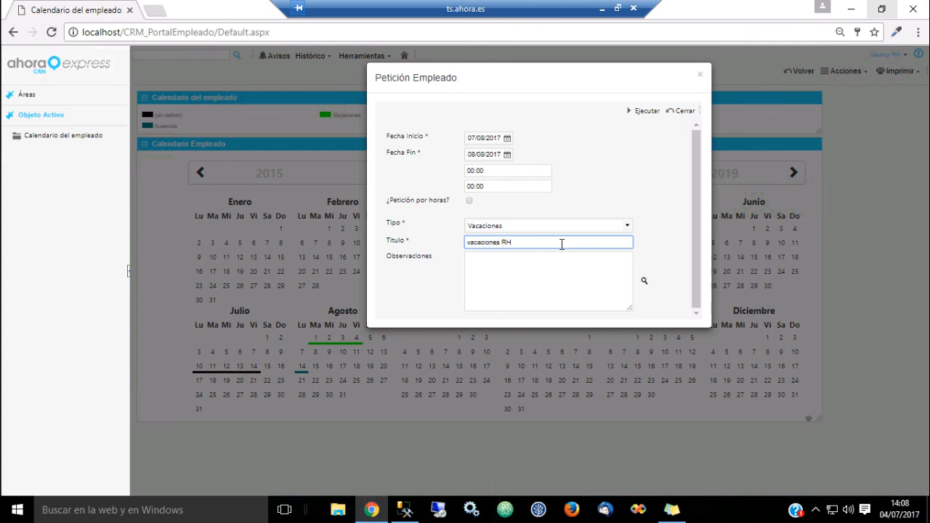
key(Delete)
text(V)
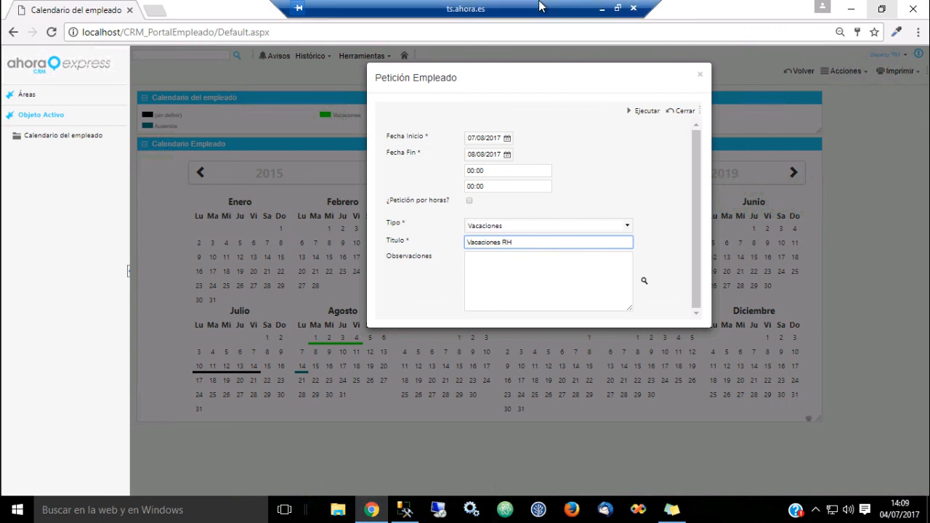
click(637, 116)
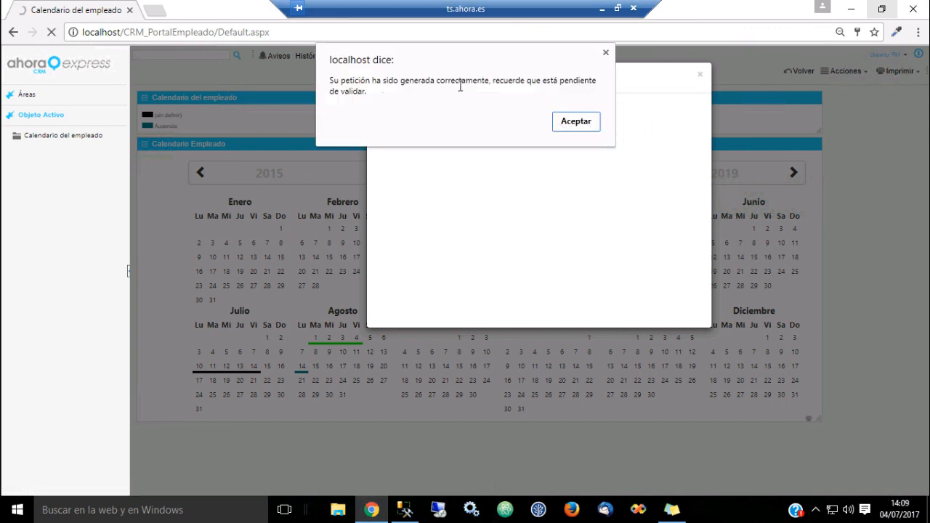
click(583, 122)
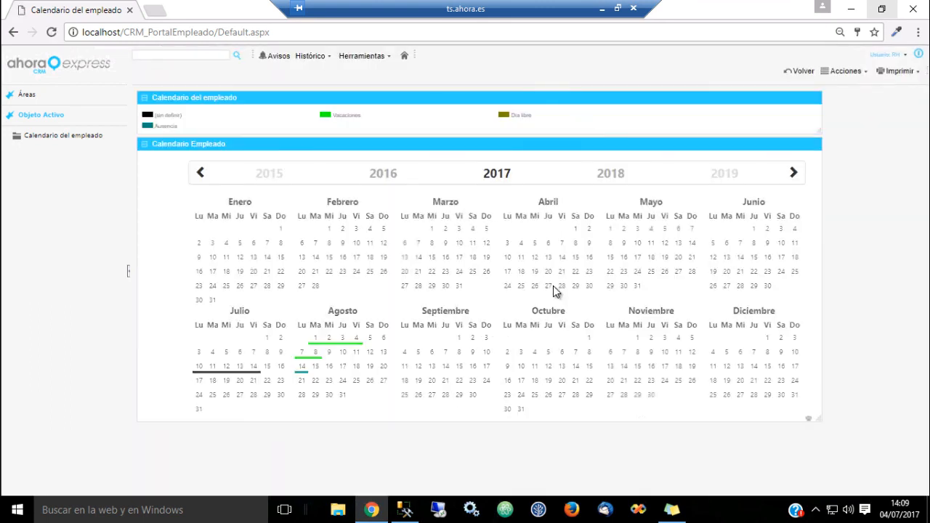
mouse_move(305, 354)
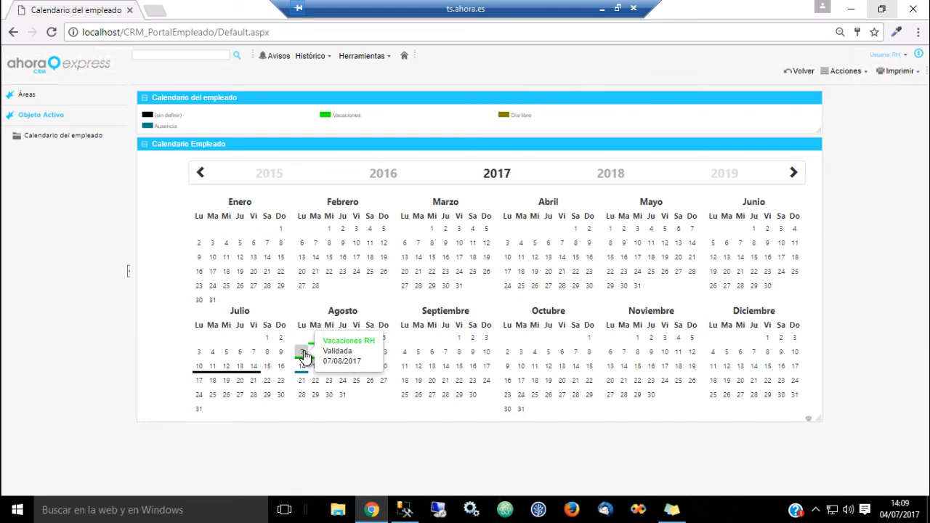
Display the Áreas navigation, then review the absence request notices in Avisos and deactivate all of them.
click(67, 101)
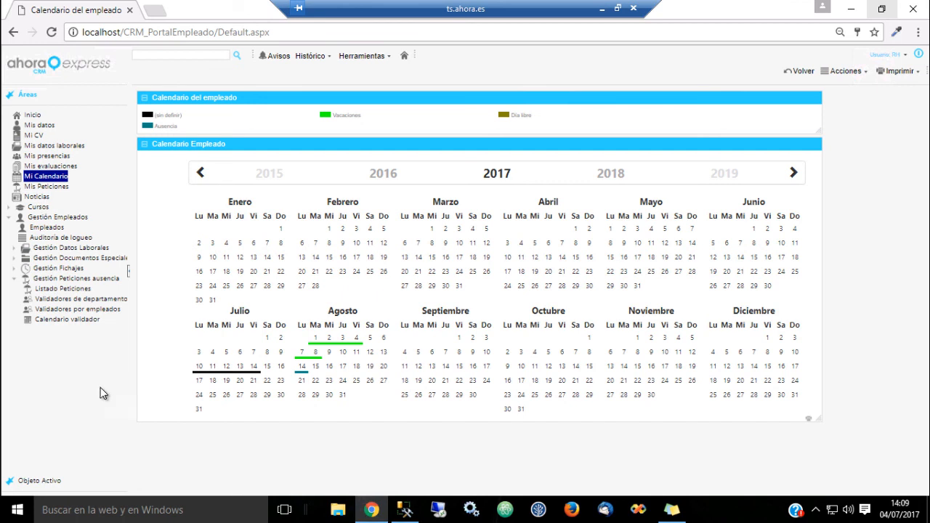
click(283, 56)
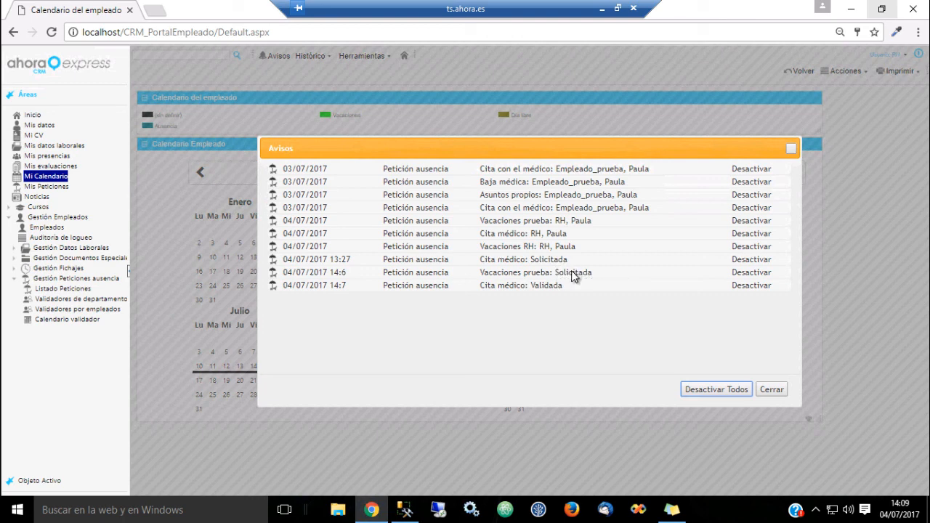
click(732, 391)
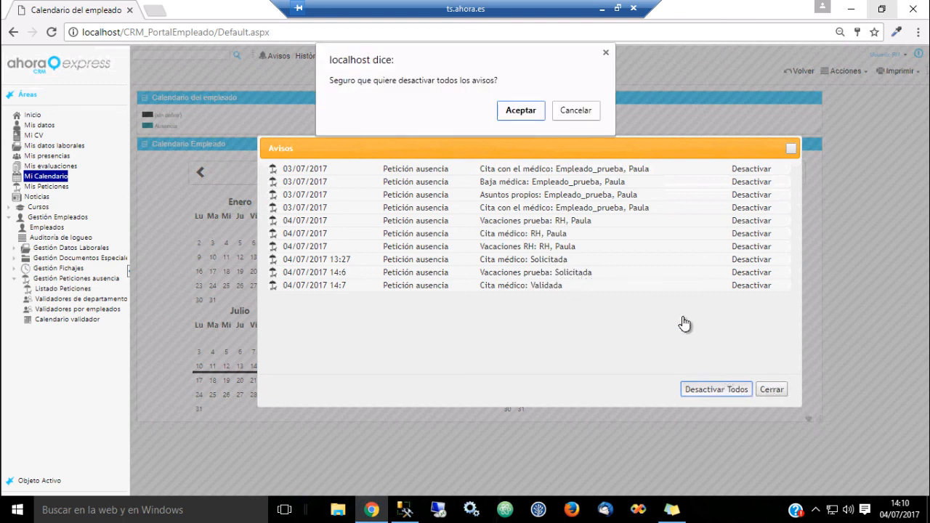
click(522, 109)
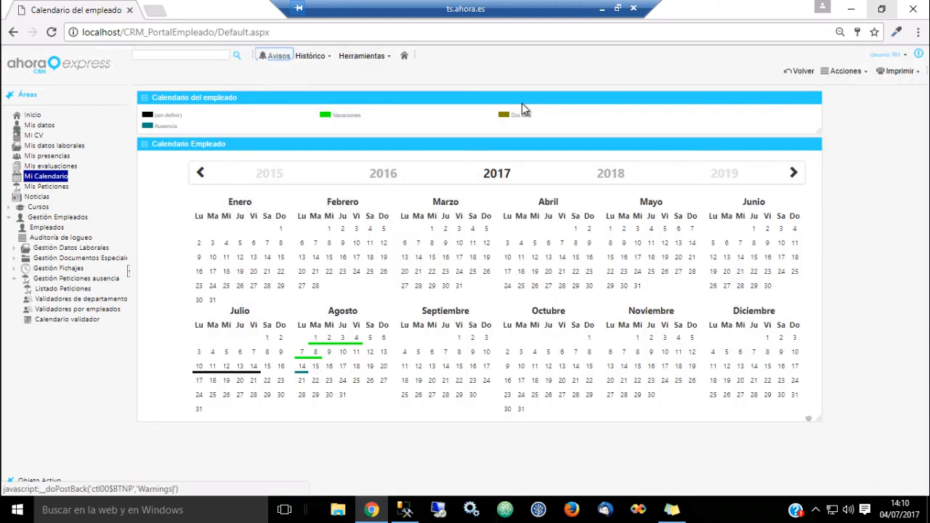